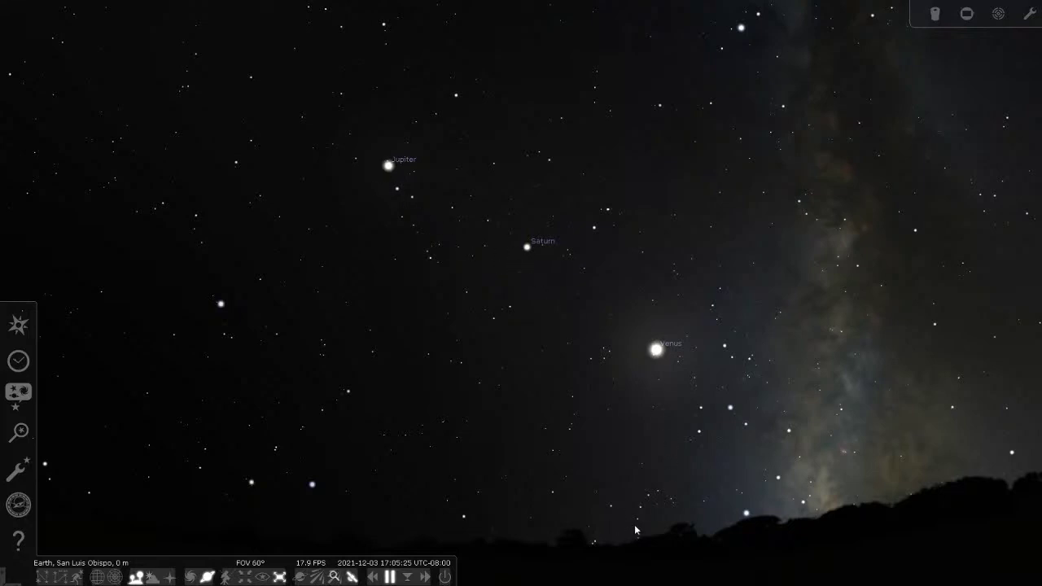
{"action": "left_click_drag", "start_coordinate": [630, 533], "coordinate": [628, 459]}
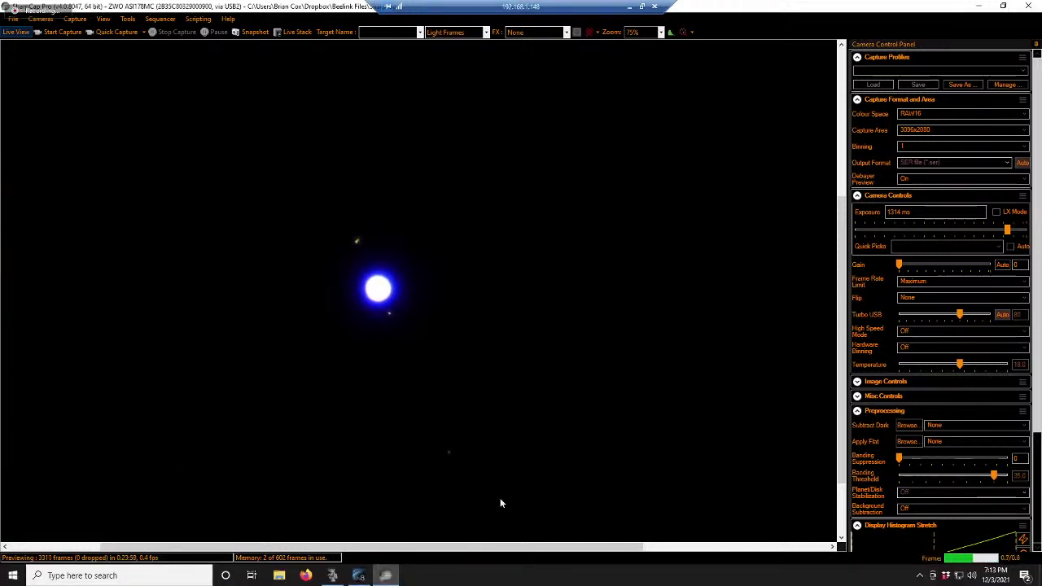
Switch to the planetarium linked to the iOptron mount and examine the telescope's pointing position in the southwestern sky
{"action": "left_click", "coordinate": [359, 577]}
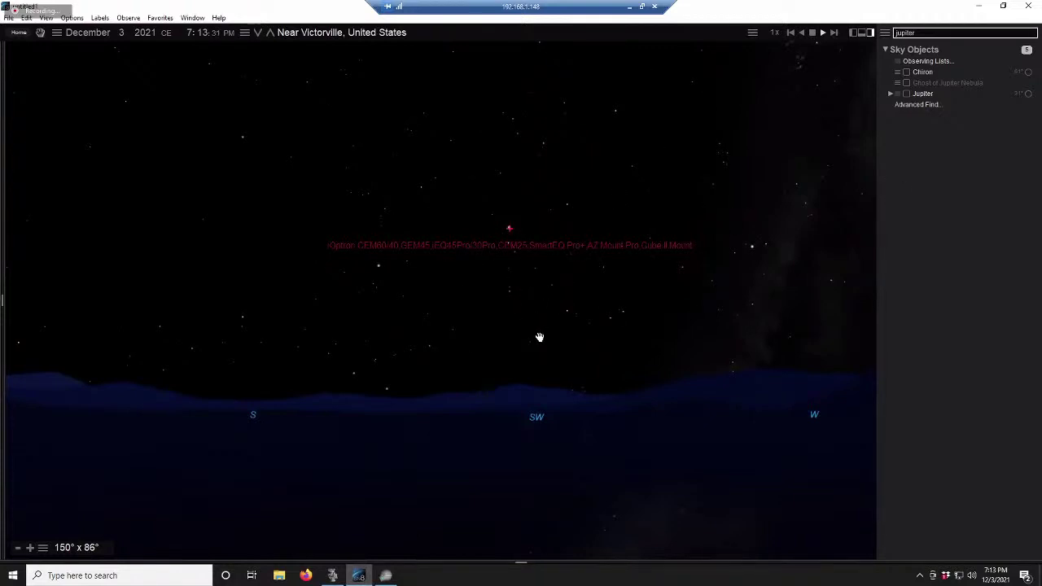
{"action": "mouse_move", "coordinate": [523, 227]}
{"action": "scroll", "coordinate": [524, 229], "scroll_direction": "up", "scroll_amount": 2}
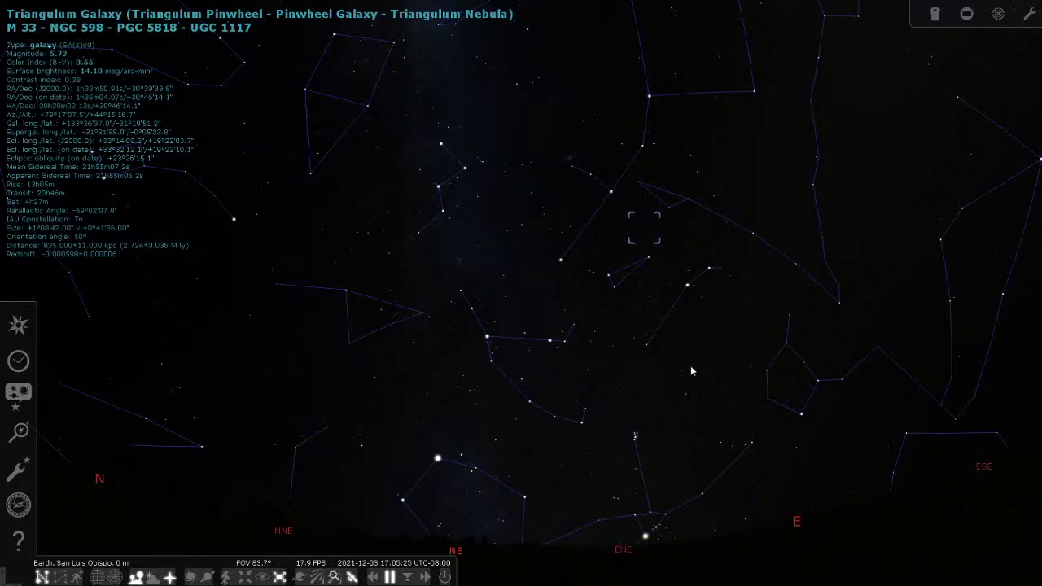
In Stellarium, hide the constellation lines over the northeastern sky around the Triangulum Galaxy
{"action": "left_click_drag", "start_coordinate": [739, 380], "coordinate": [677, 347]}
{"action": "left_click_drag", "start_coordinate": [691, 390], "coordinate": [664, 406]}
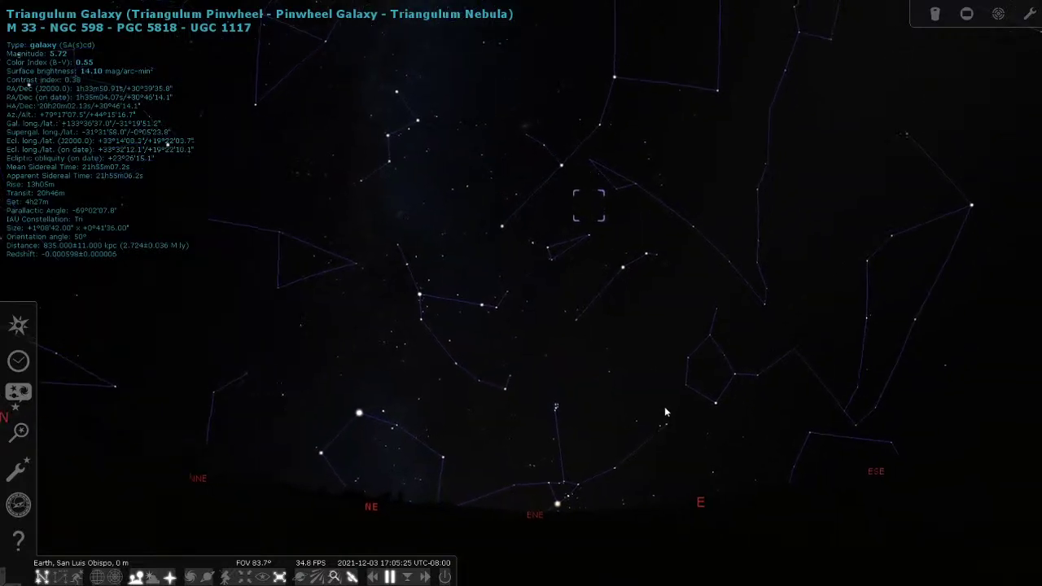
{"action": "mouse_move", "coordinate": [693, 516]}
{"action": "left_mouse_down"}
{"action": "mouse_move", "coordinate": [635, 488]}
{"action": "mouse_move", "coordinate": [543, 506]}
{"action": "left_mouse_up"}
{"action": "left_click", "coordinate": [42, 576]}
{"action": "left_click_drag", "start_coordinate": [537, 417], "coordinate": [576, 429]}
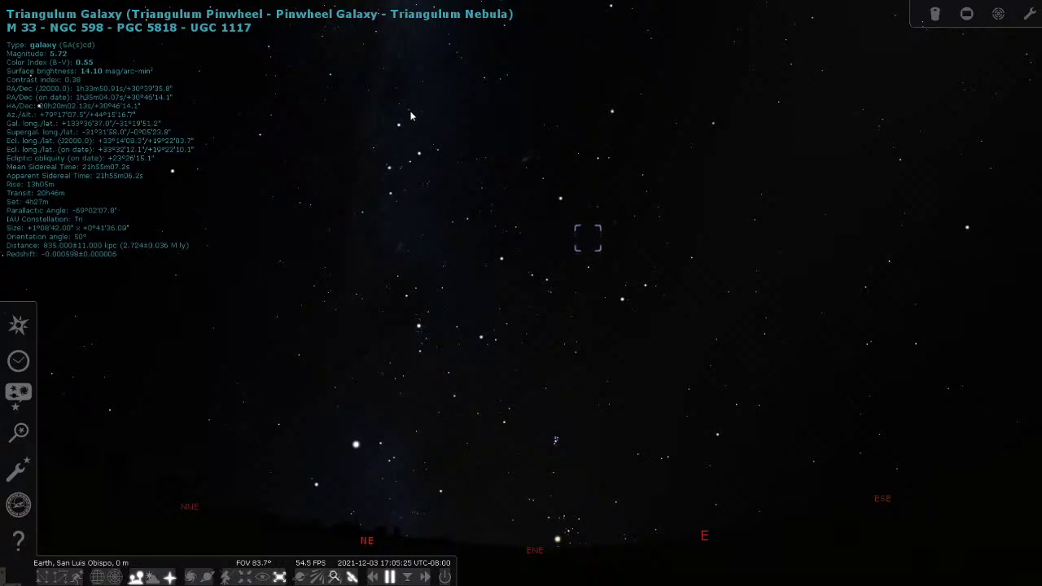
Examine the sky from Cassiopeia to the Triangulum Galaxy up close, briefly displaying the constellation lines
{"action": "scroll", "coordinate": [395, 196], "scroll_direction": "up", "scroll_amount": 5}
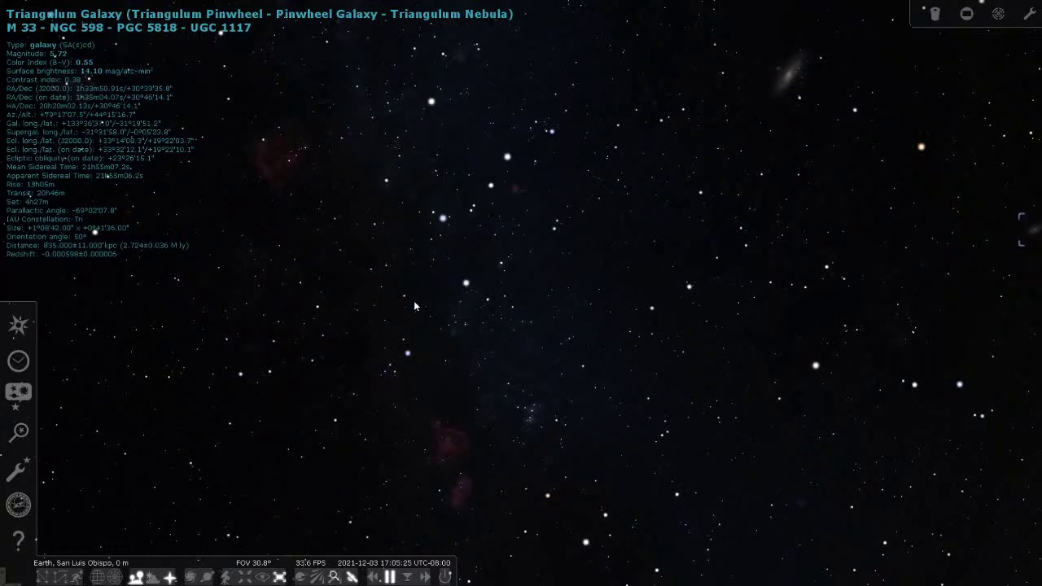
{"action": "scroll", "coordinate": [549, 153], "scroll_direction": "down", "scroll_amount": 3}
{"action": "scroll", "coordinate": [569, 193], "scroll_direction": "down", "scroll_amount": 1}
{"action": "left_click_drag", "start_coordinate": [572, 217], "coordinate": [522, 284]}
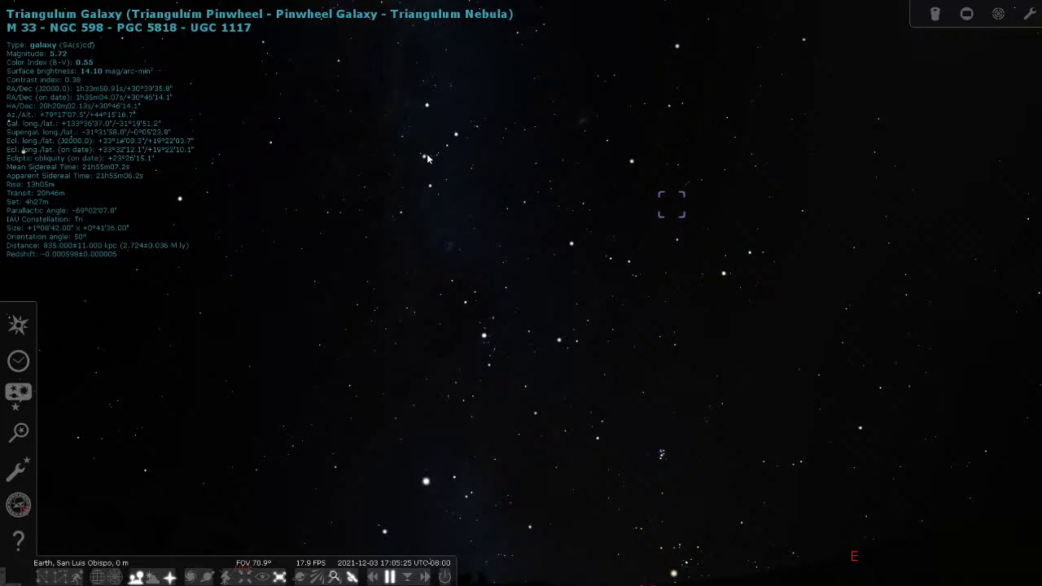
{"action": "left_click", "coordinate": [42, 576]}
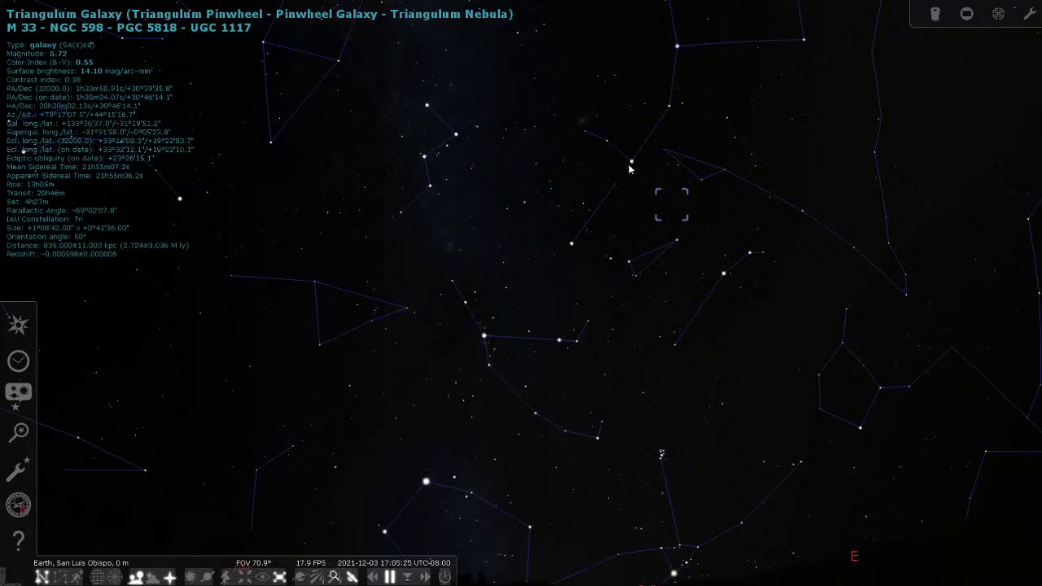
{"action": "left_click", "coordinate": [43, 576]}
{"action": "left_click_drag", "start_coordinate": [439, 281], "coordinate": [417, 356]}
{"action": "scroll", "coordinate": [416, 356], "scroll_direction": "up", "scroll_amount": 3}
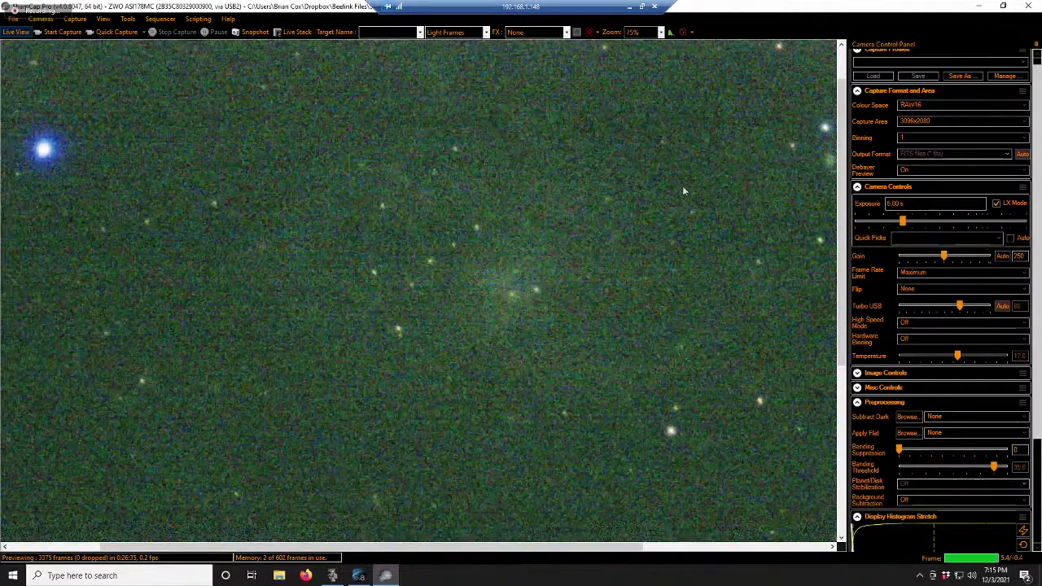
In SharpCap, set the preview zoom to Auto and plate-solve to sync and re-centre the mount on its target
{"action": "left_click", "coordinate": [660, 32]}
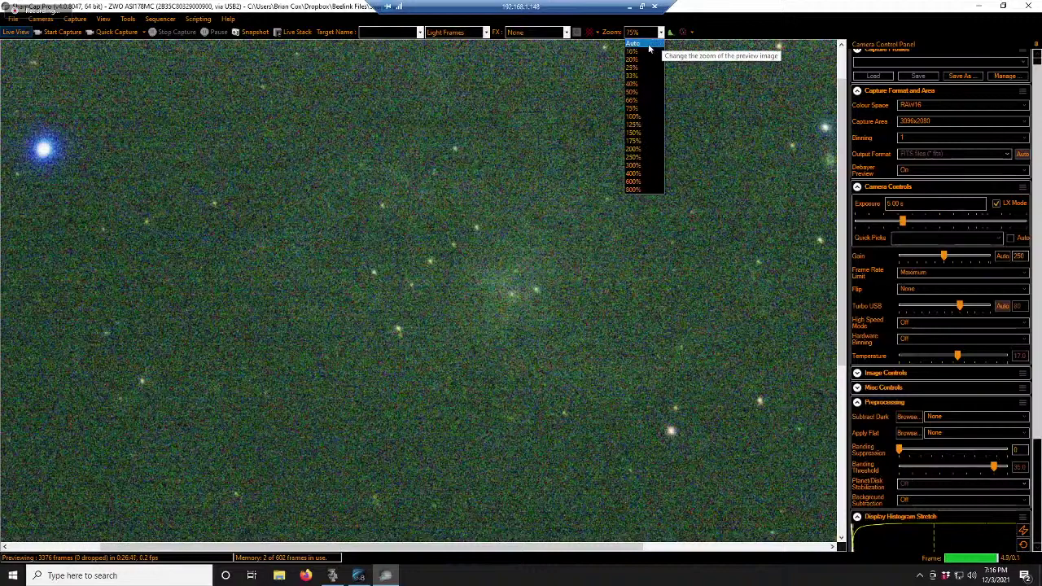
{"action": "left_click", "coordinate": [648, 45]}
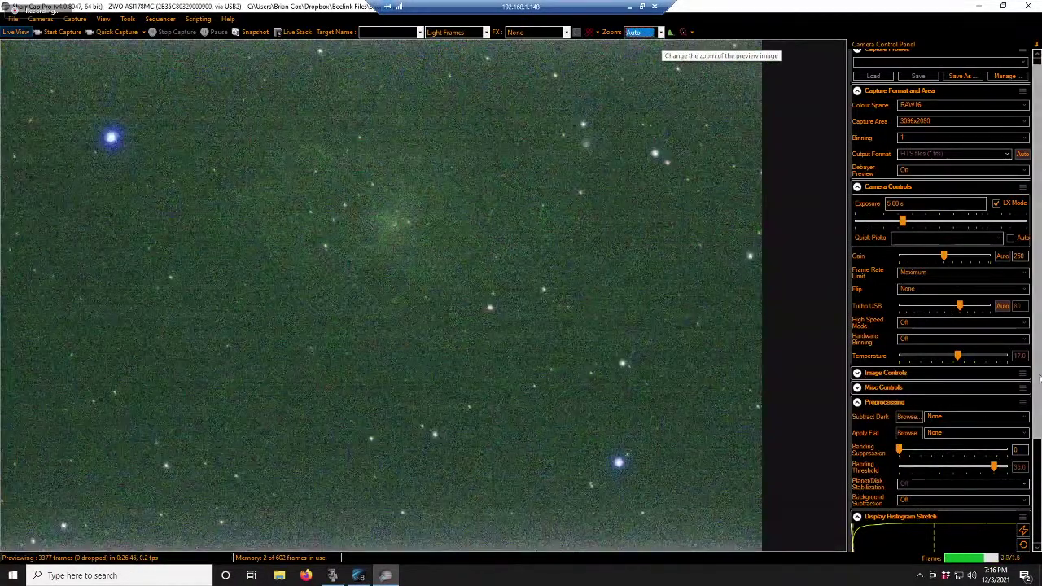
{"action": "scroll", "coordinate": [1037, 404], "scroll_direction": "down", "scroll_amount": 1}
{"action": "scroll", "coordinate": [1037, 404], "scroll_direction": "down", "scroll_amount": 3}
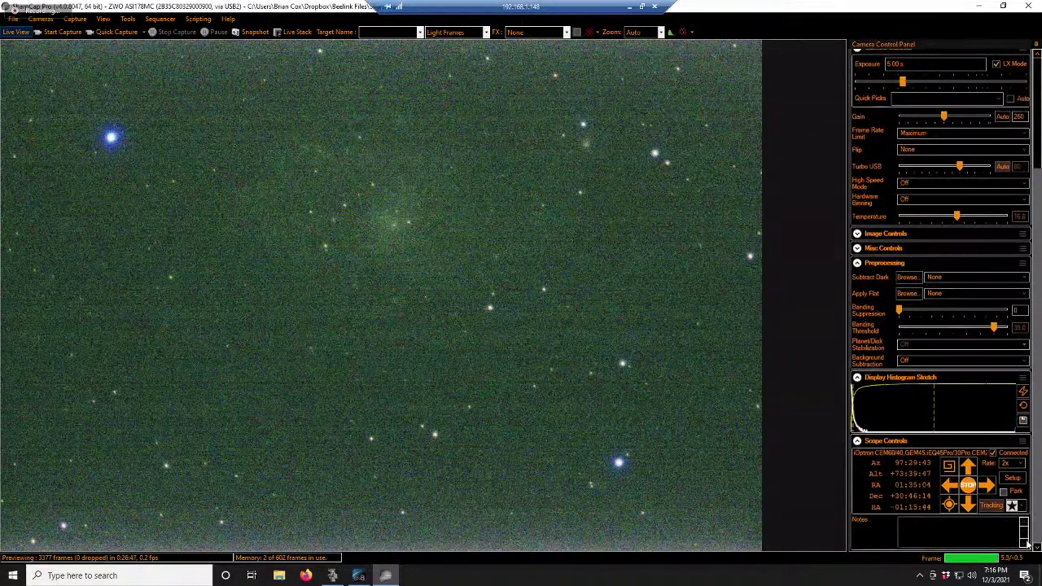
{"action": "left_click", "coordinate": [948, 505]}
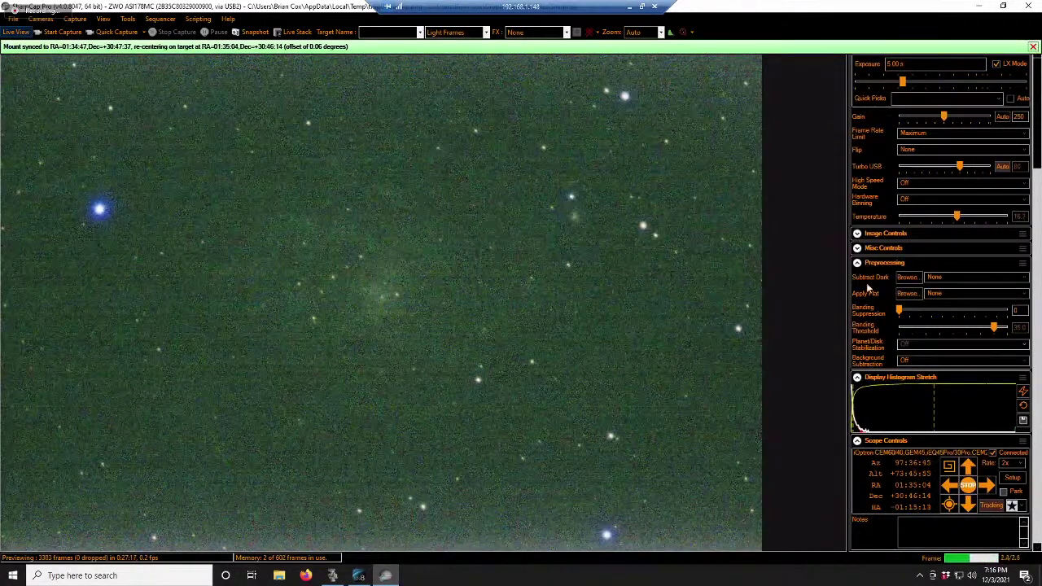
Start live stacking the galaxy and reset the display histogram stretch
{"action": "left_click", "coordinate": [296, 32]}
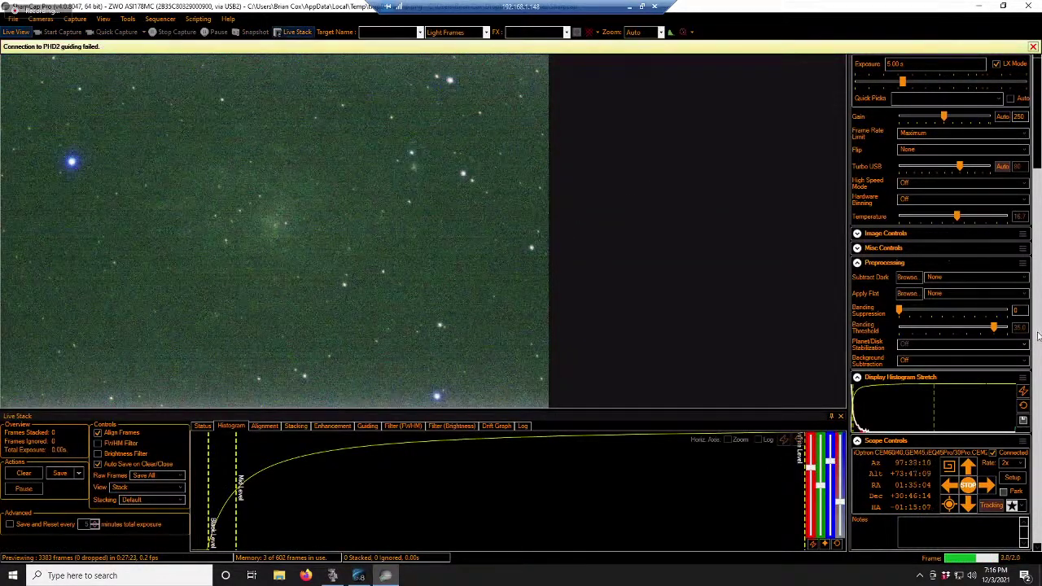
{"action": "left_click", "coordinate": [1023, 406]}
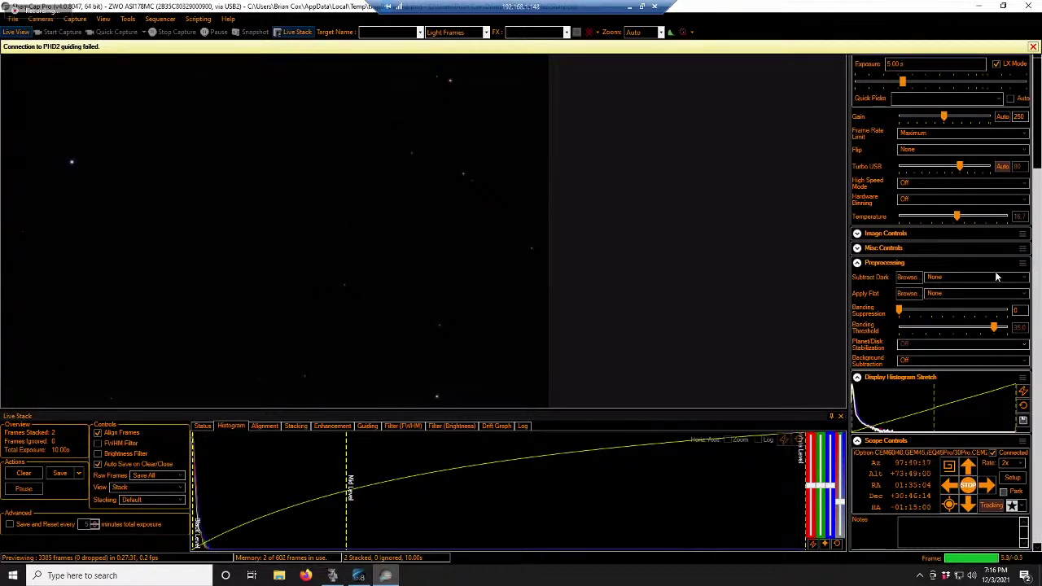
Set the camera exposure to 15 s
{"action": "scroll", "coordinate": [1038, 233], "scroll_direction": "up", "scroll_amount": 3}
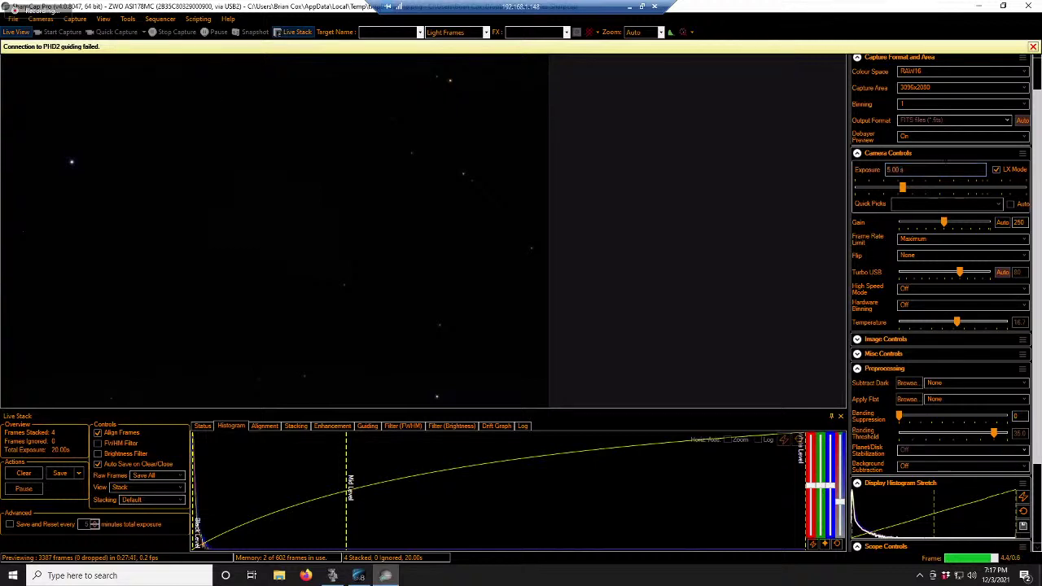
{"action": "type", "text": "15"}
{"action": "key", "text": "Return"}
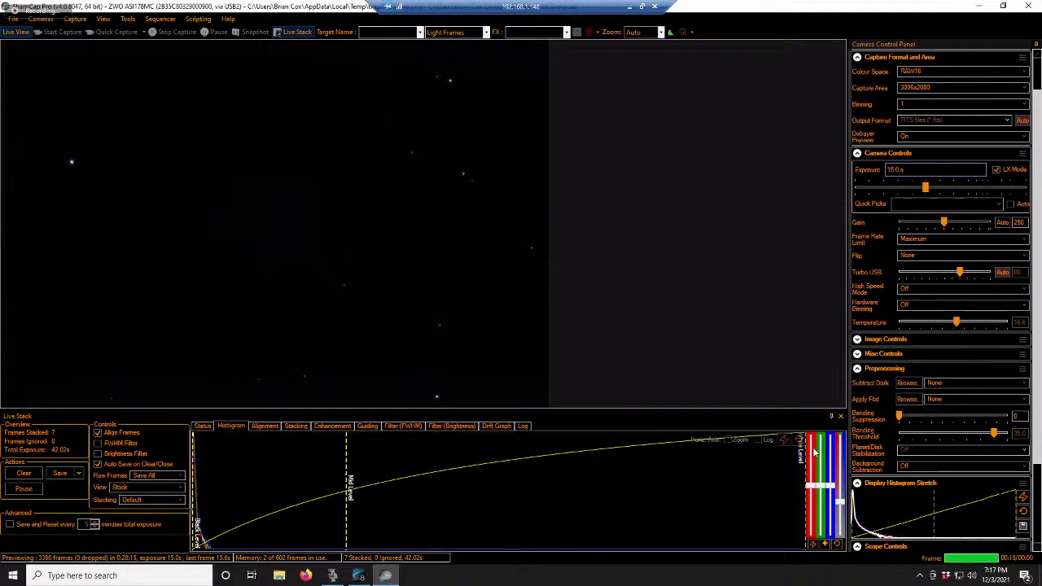
Auto-stretch the live stack histogram and apply the automatic colour balance, also trying the star-colour version and a reset
{"action": "left_click", "coordinate": [785, 439]}
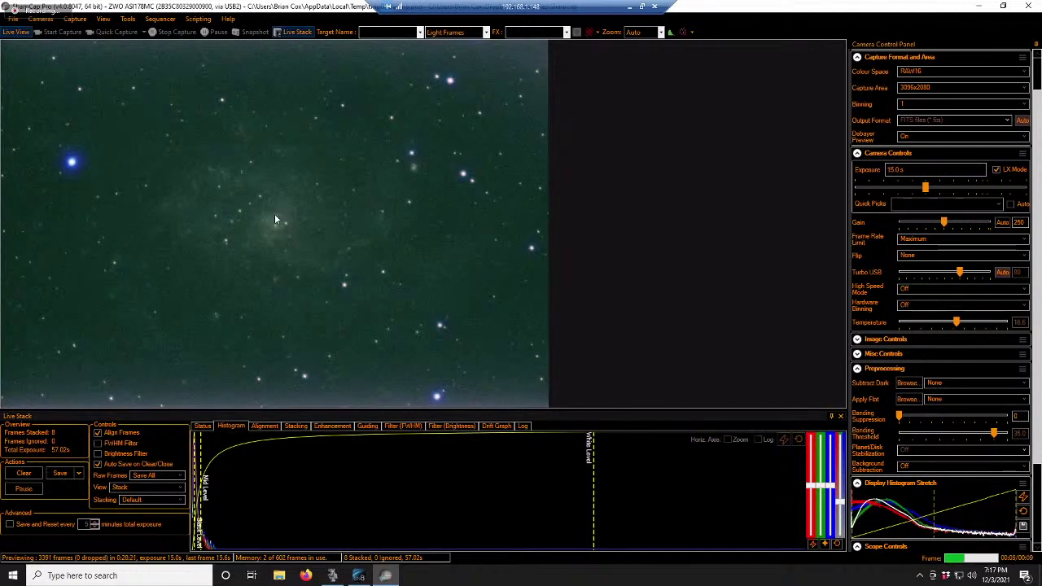
{"action": "left_click", "coordinate": [813, 545]}
{"action": "left_click", "coordinate": [824, 544]}
{"action": "left_click", "coordinate": [824, 544]}
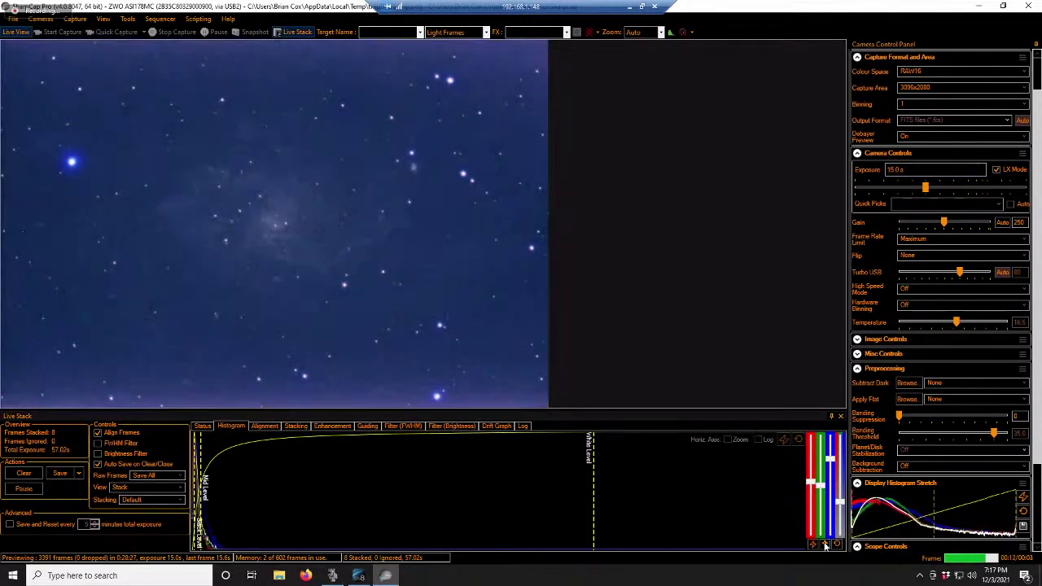
{"action": "left_click", "coordinate": [815, 545]}
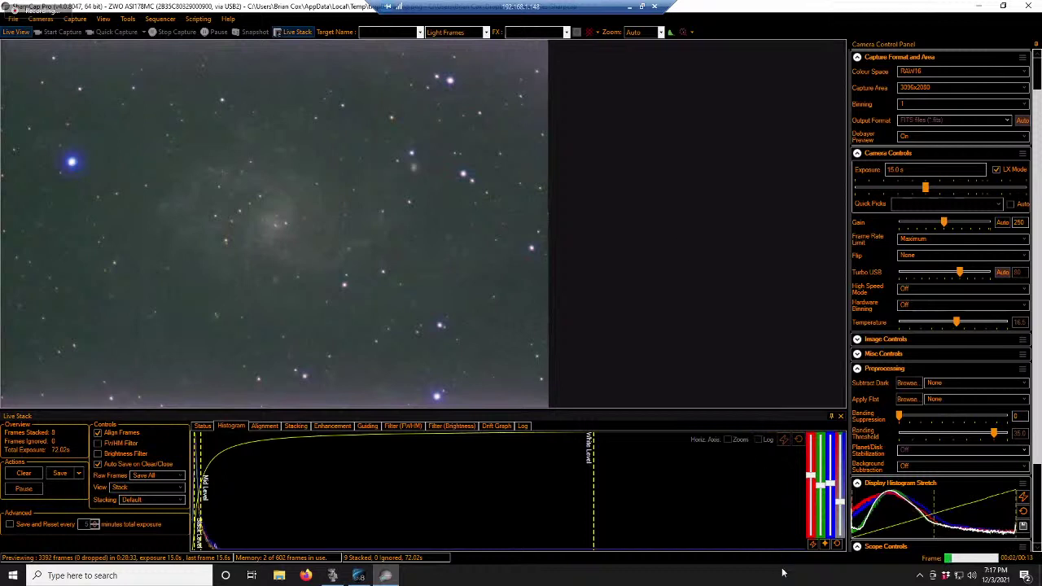
{"action": "left_click", "coordinate": [835, 545]}
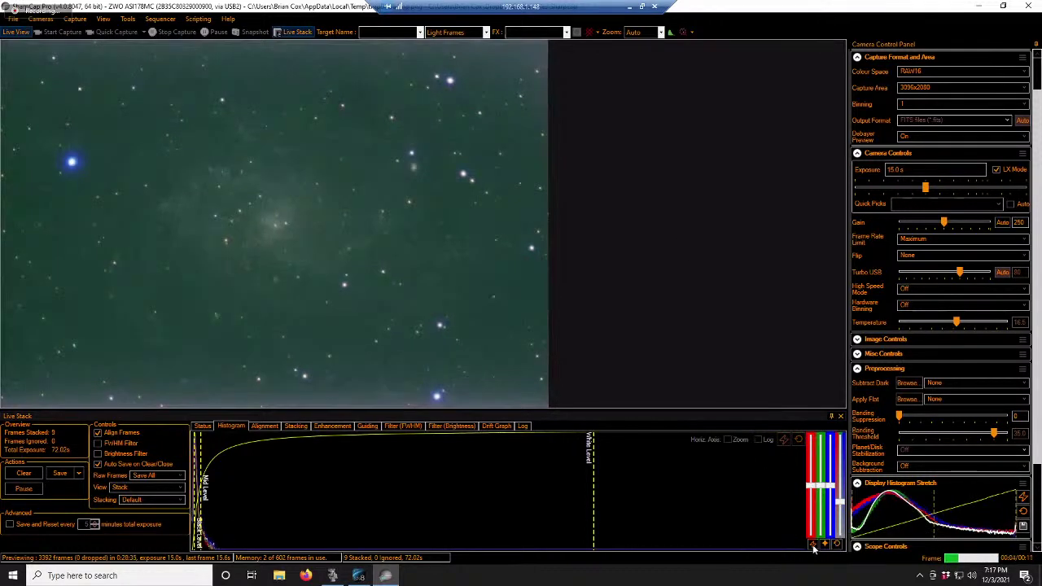
{"action": "left_click", "coordinate": [813, 546]}
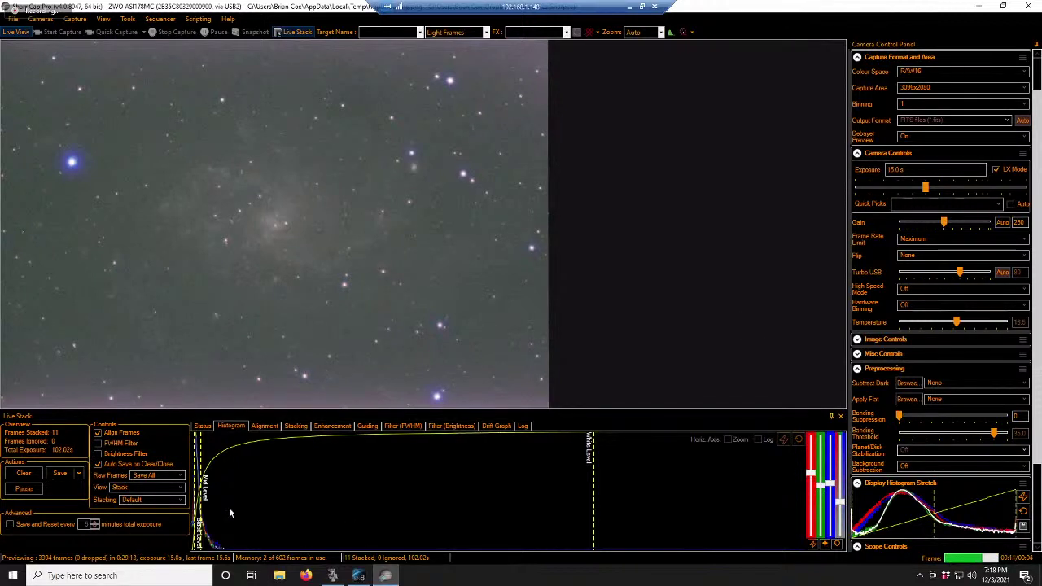
Pause the live stacking and move the histogram's white and mid levels higher to darken the stacked image
{"action": "left_click", "coordinate": [27, 490]}
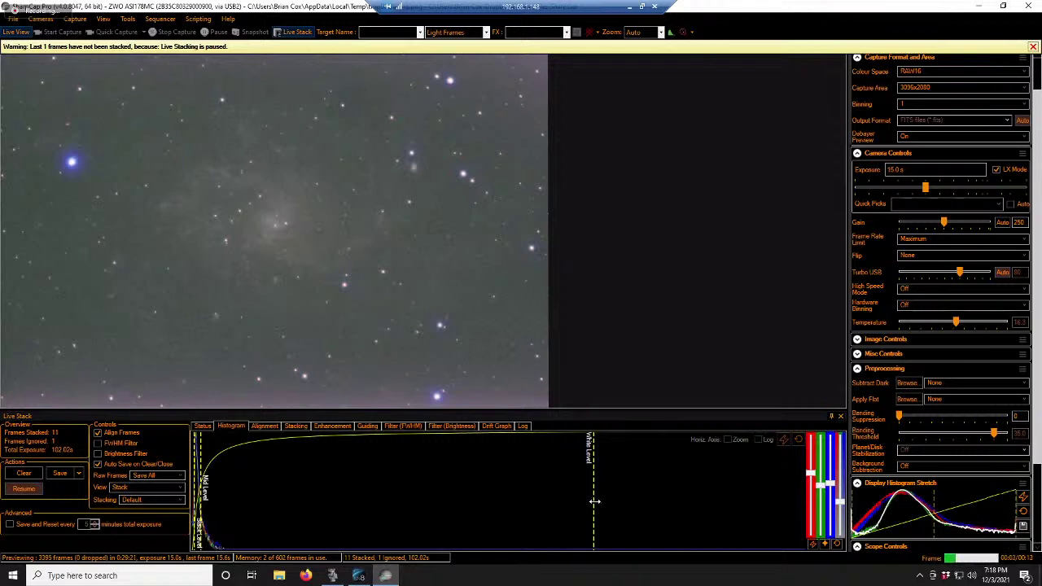
{"action": "left_click_drag", "start_coordinate": [594, 506], "coordinate": [630, 499]}
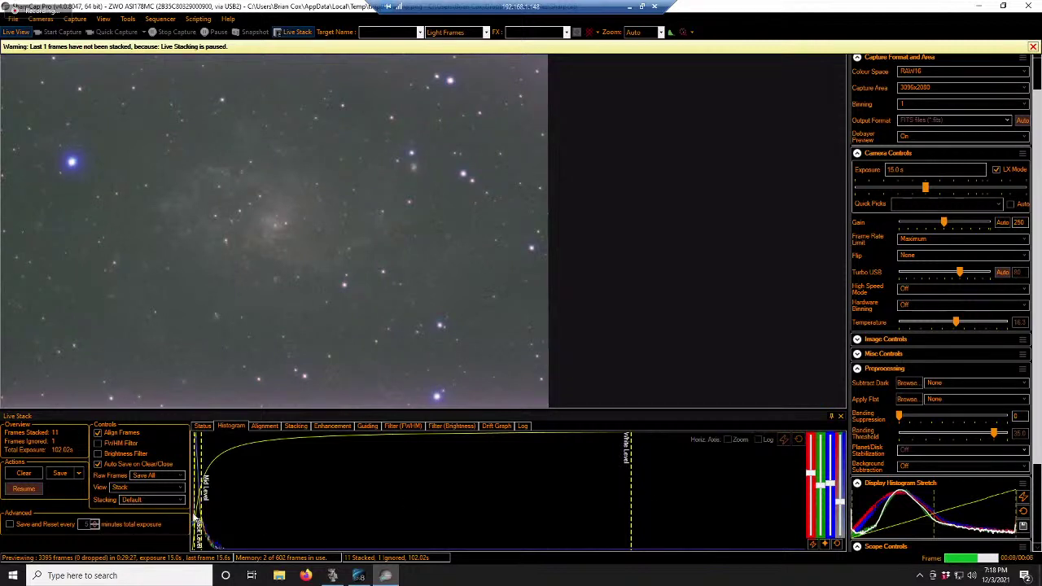
{"action": "mouse_move", "coordinate": [201, 510]}
{"action": "left_mouse_down"}
{"action": "mouse_move", "coordinate": [257, 504]}
{"action": "mouse_move", "coordinate": [207, 509]}
{"action": "left_mouse_up"}
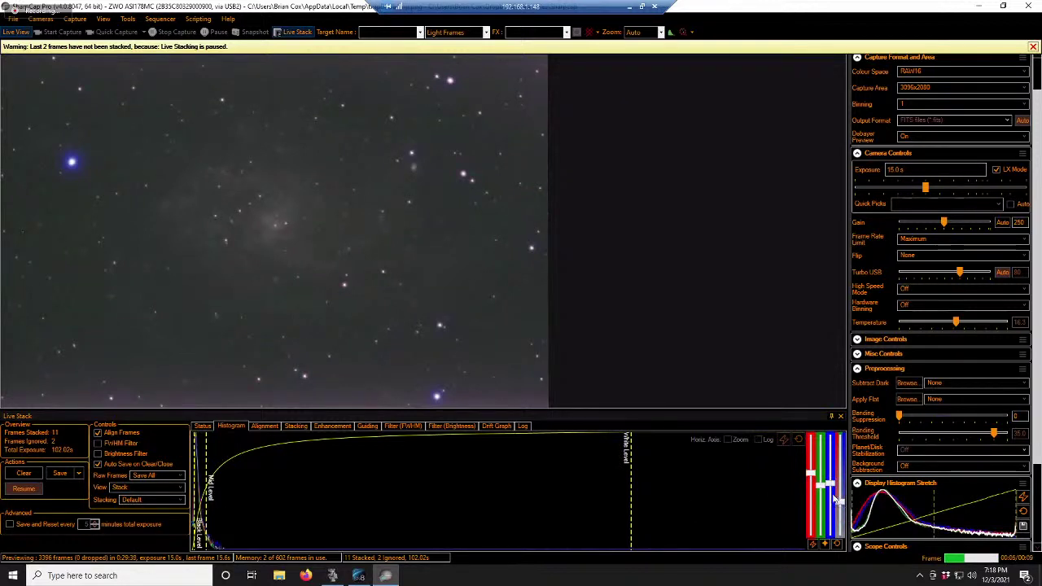
Try the star-colour balance on the paused stack, reset it, and reapply the automatic colour balance
{"action": "mouse_move", "coordinate": [817, 490]}
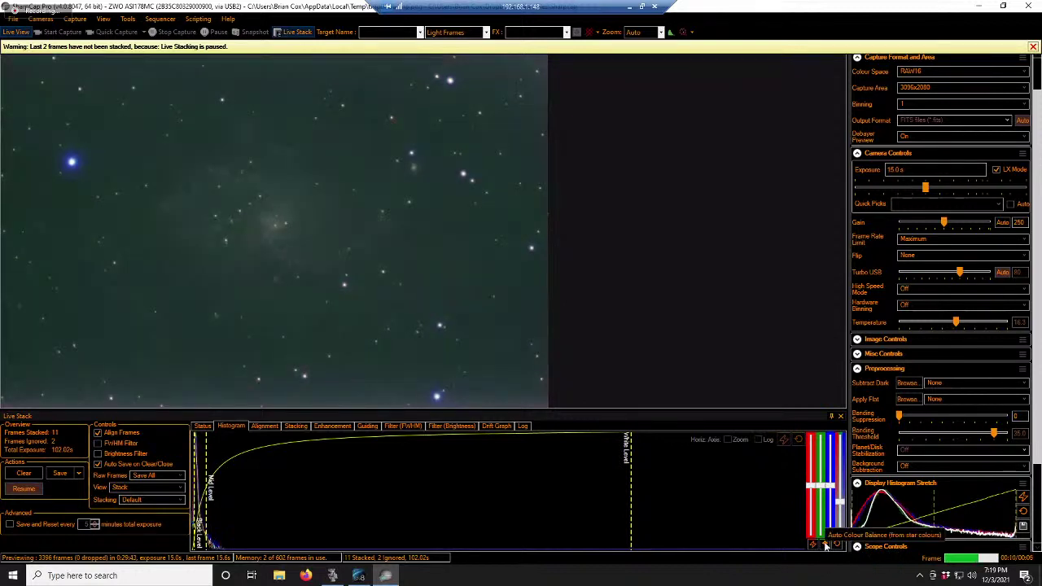
{"action": "left_click", "coordinate": [825, 545]}
{"action": "left_click", "coordinate": [837, 544]}
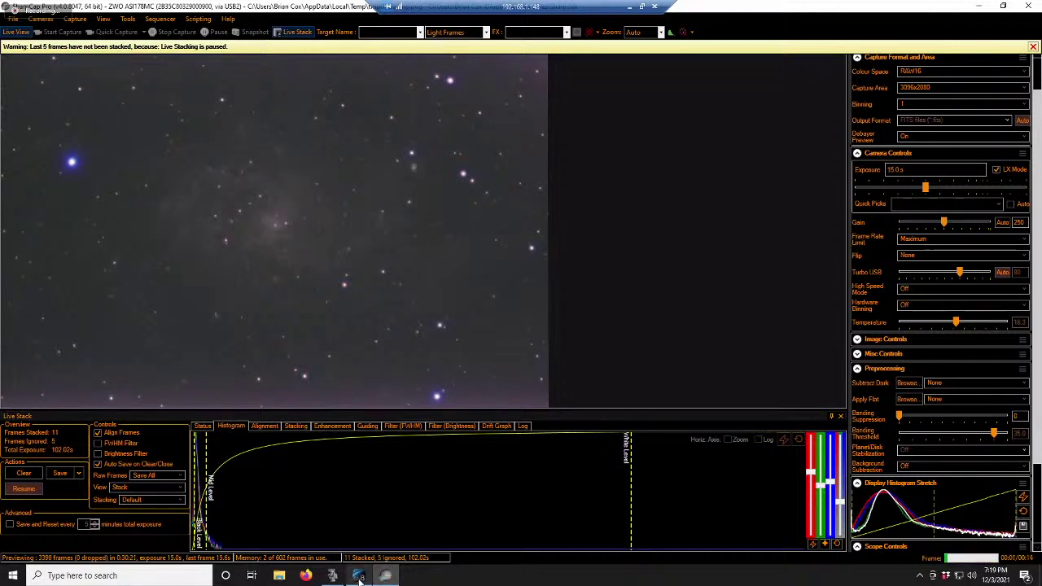
Switch to the planetarium linked to the mount and search its sky objects for "ple"
{"action": "mouse_move", "coordinate": [359, 577]}
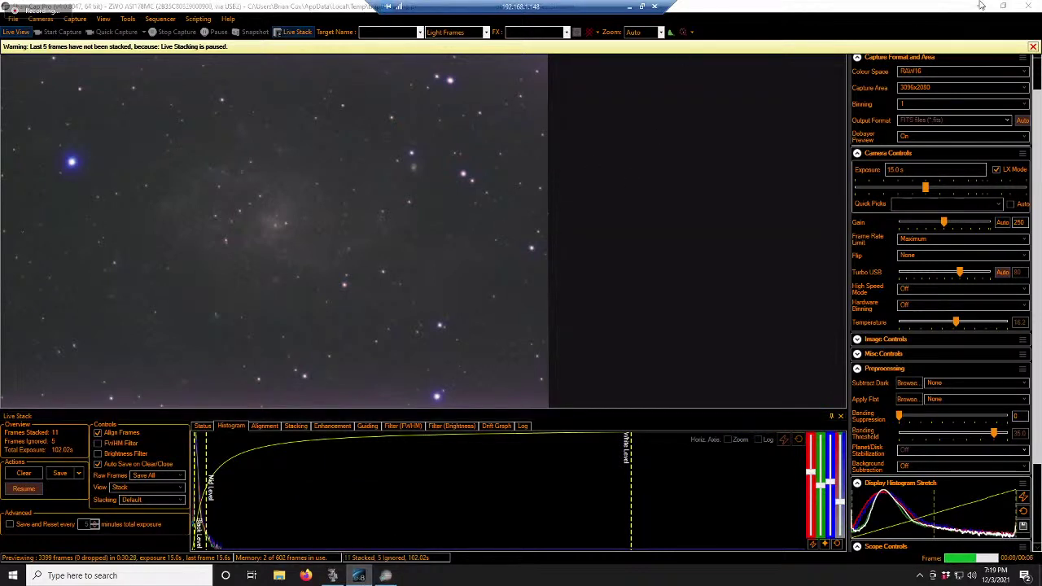
{"action": "left_click", "coordinate": [361, 575]}
{"action": "left_click", "coordinate": [933, 33]}
{"action": "type", "text": "ple"}
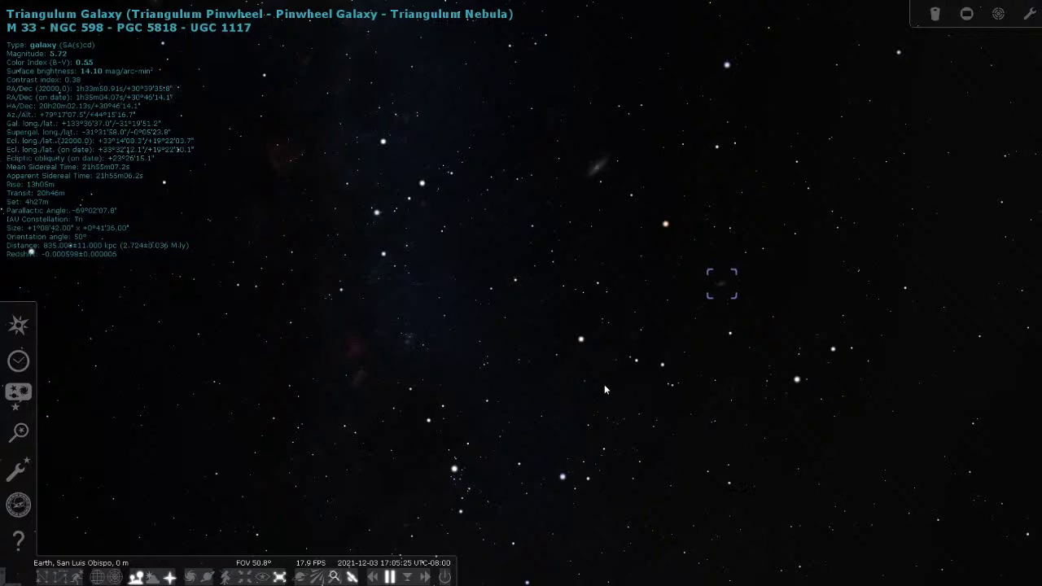
In Stellarium, widen the view of the northeastern sky and deselect the Triangulum Galaxy
{"action": "left_click_drag", "start_coordinate": [604, 384], "coordinate": [515, 205]}
{"action": "scroll", "coordinate": [542, 244], "scroll_direction": "down", "scroll_amount": 4}
{"action": "scroll", "coordinate": [548, 294], "scroll_direction": "up", "scroll_amount": 2}
{"action": "left_click_drag", "start_coordinate": [492, 346], "coordinate": [598, 364]}
{"action": "right_click", "coordinate": [615, 440]}
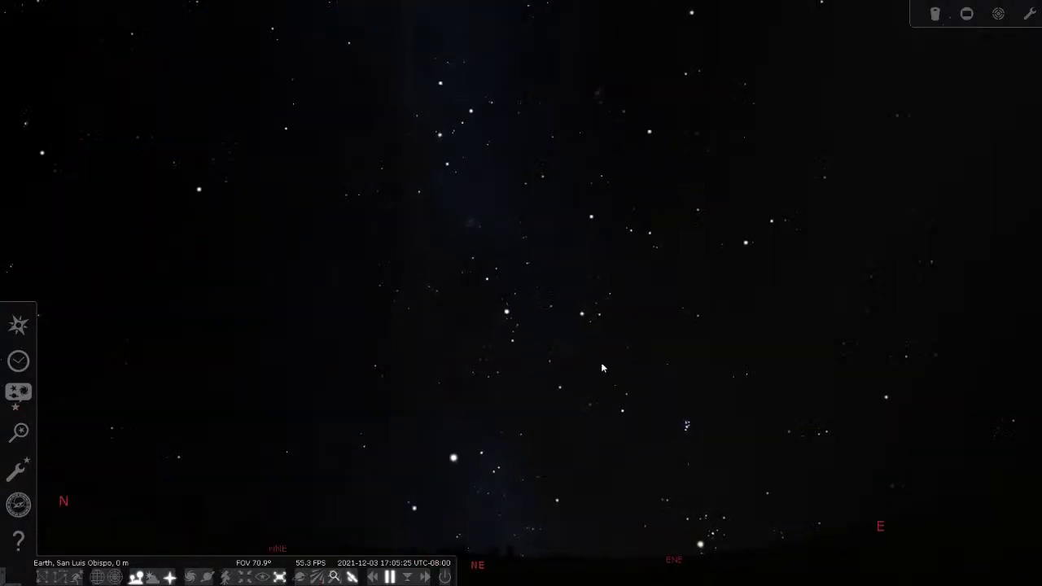
Examine the sky above the horizon from the northeast through east and southeast to the south
{"action": "left_click_drag", "start_coordinate": [616, 439], "coordinate": [606, 379]}
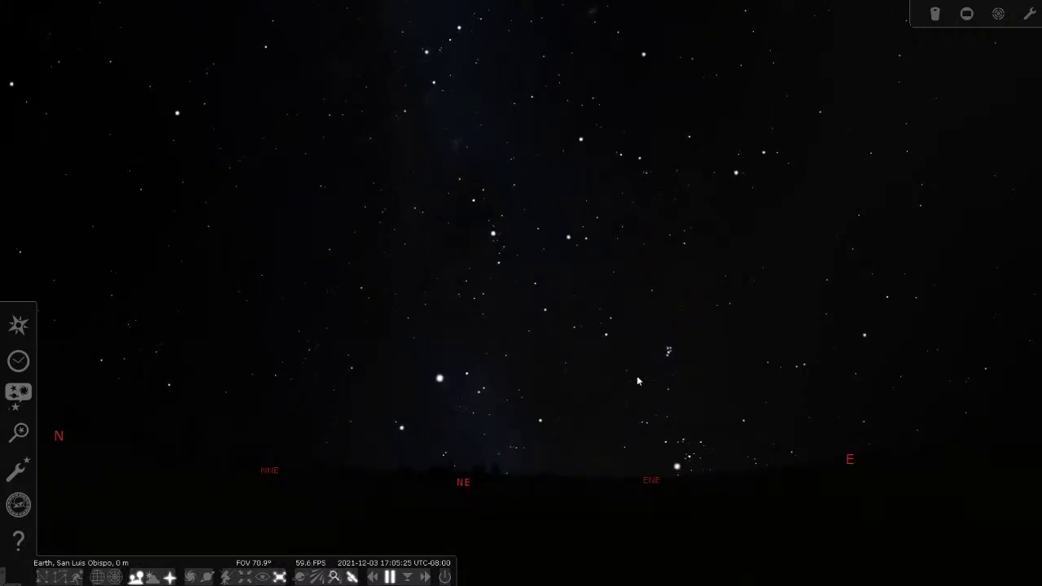
{"action": "left_click_drag", "start_coordinate": [753, 381], "coordinate": [435, 427]}
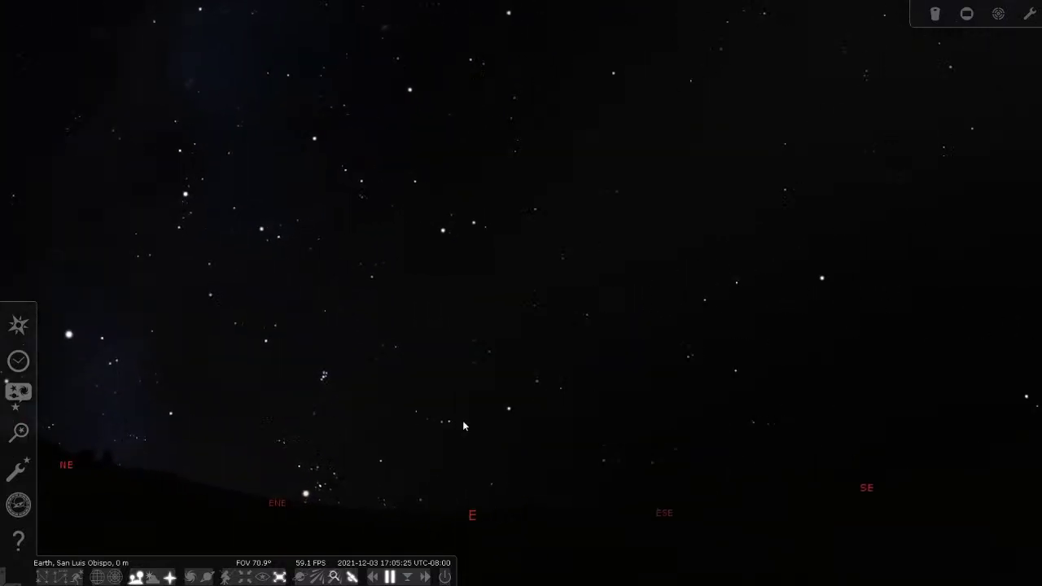
{"action": "left_click_drag", "start_coordinate": [870, 423], "coordinate": [629, 440]}
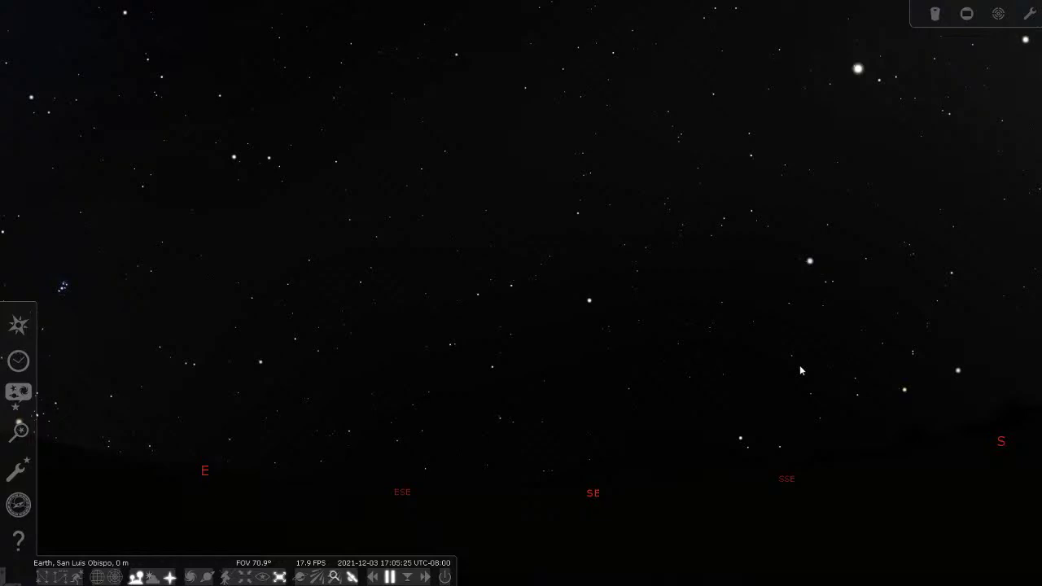
{"action": "left_click_drag", "start_coordinate": [860, 347], "coordinate": [781, 400]}
{"action": "left_click_drag", "start_coordinate": [479, 395], "coordinate": [581, 396]}
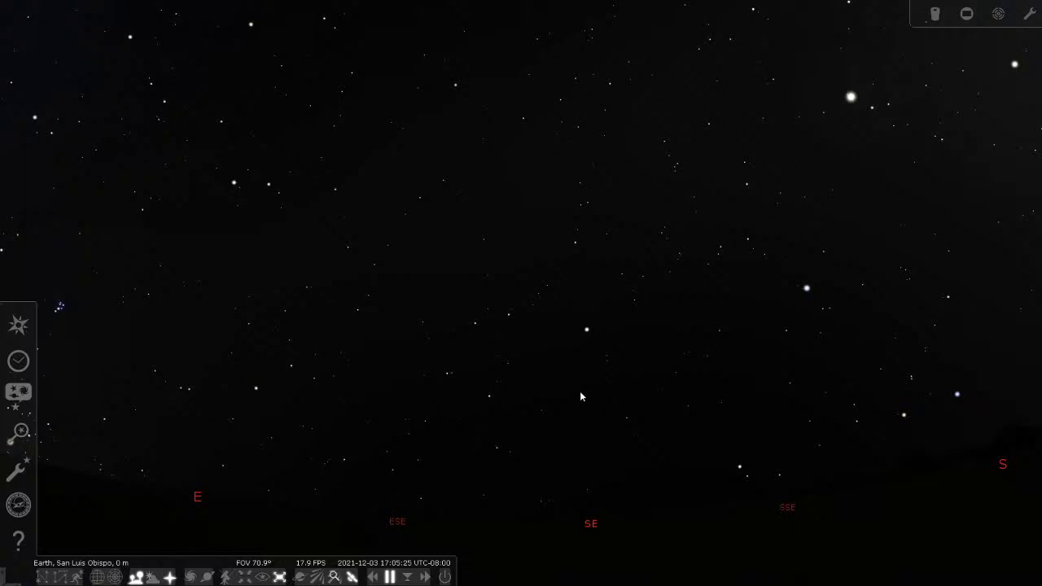
{"action": "left_click_drag", "start_coordinate": [784, 395], "coordinate": [512, 421]}
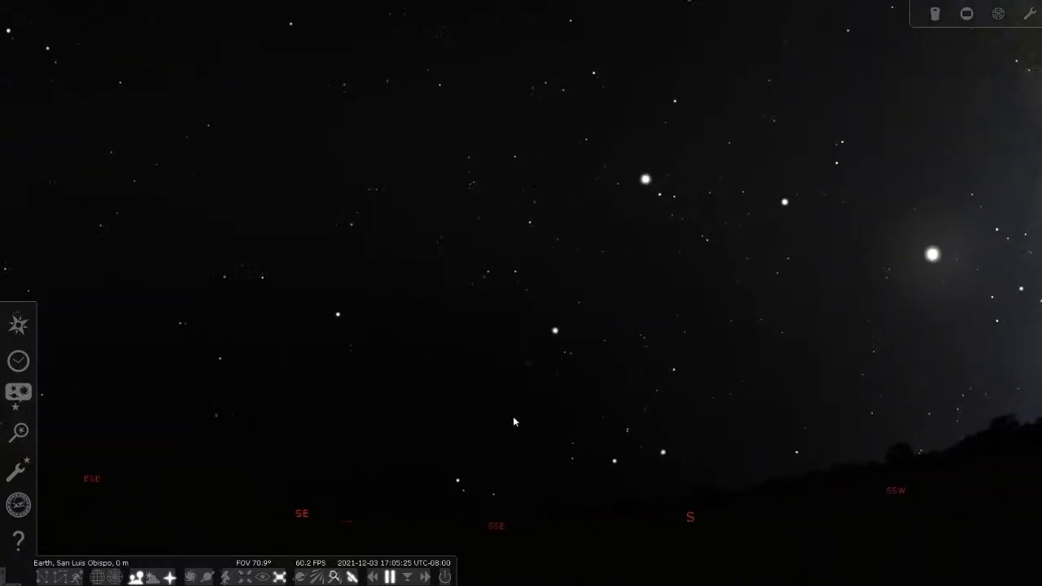
Examine the sky above the horizon from the south through the west to the north and back to the west
{"action": "left_click_drag", "start_coordinate": [775, 407], "coordinate": [516, 412]}
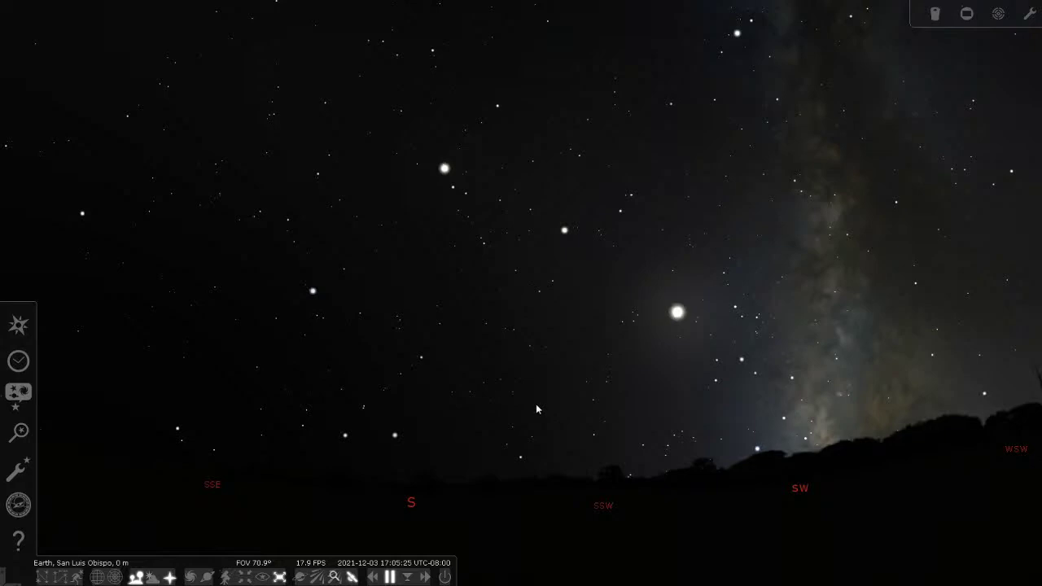
{"action": "key", "text": "Right"}
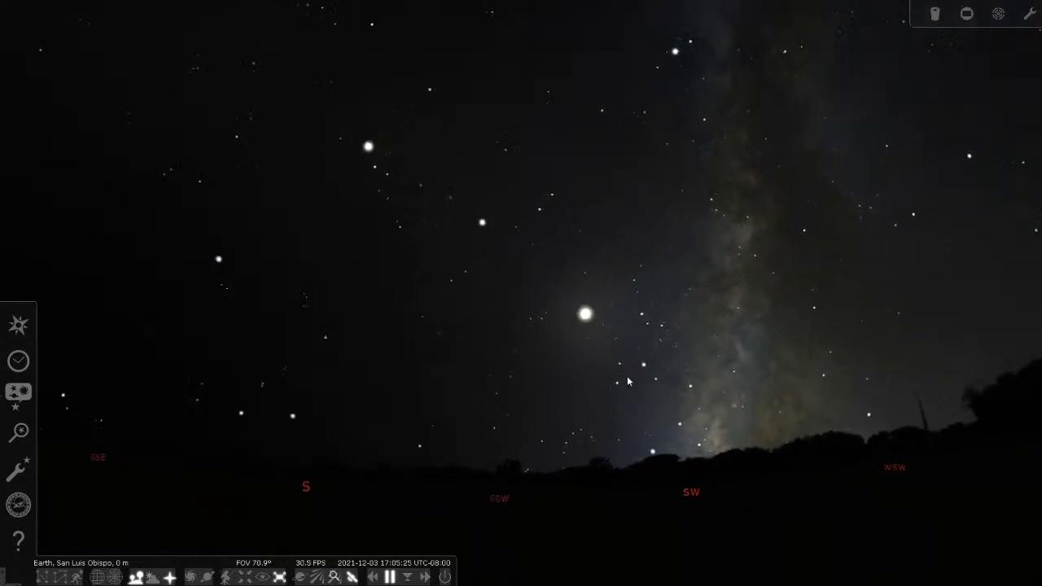
{"action": "left_click_drag", "start_coordinate": [790, 324], "coordinate": [327, 355]}
{"action": "left_click_drag", "start_coordinate": [751, 337], "coordinate": [484, 372]}
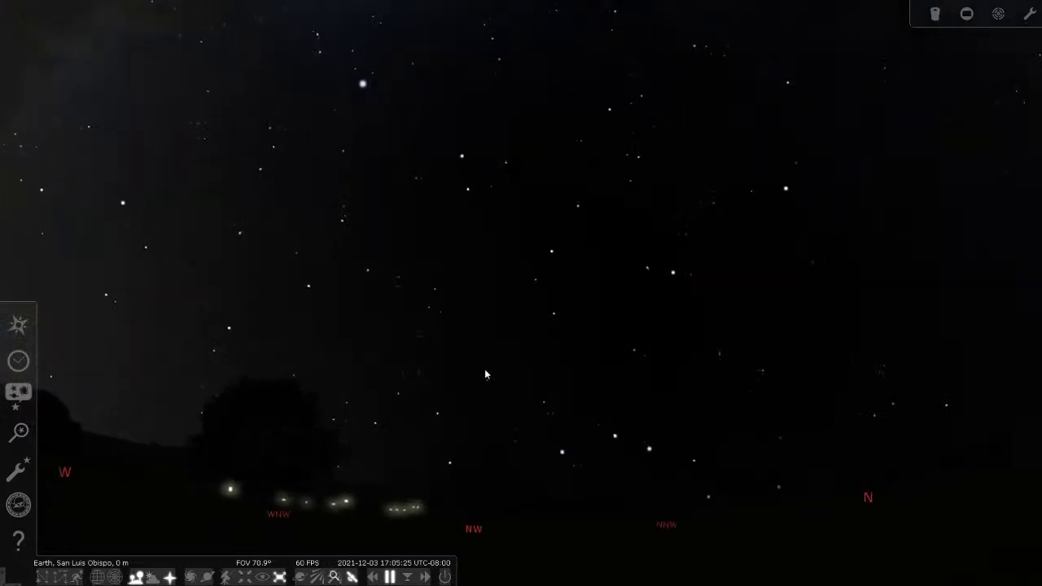
{"action": "scroll", "coordinate": [658, 363], "scroll_direction": "down", "scroll_amount": 4}
{"action": "left_click_drag", "start_coordinate": [682, 308], "coordinate": [600, 349]}
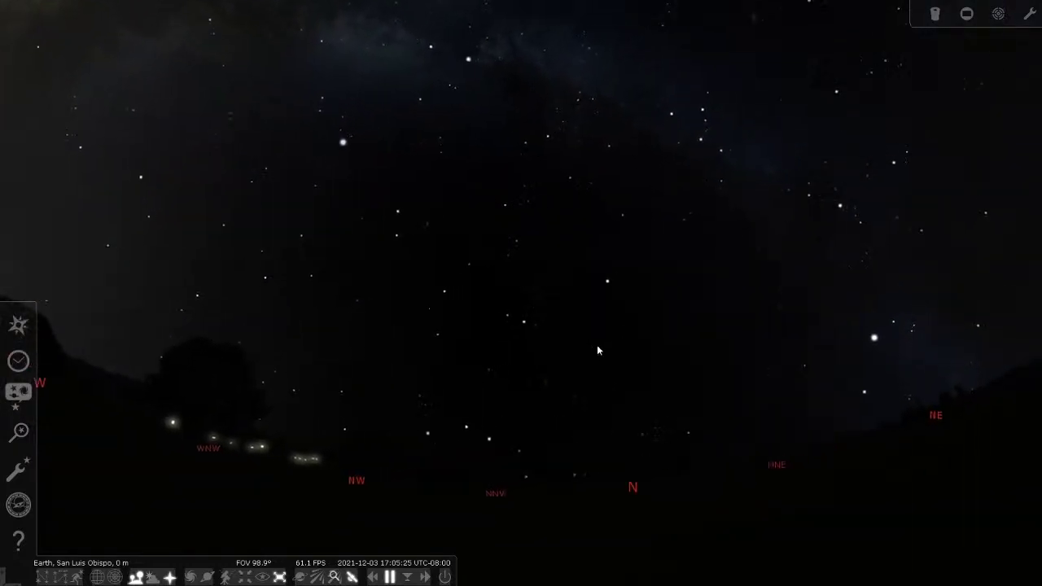
{"action": "left_click_drag", "start_coordinate": [314, 307], "coordinate": [517, 365]}
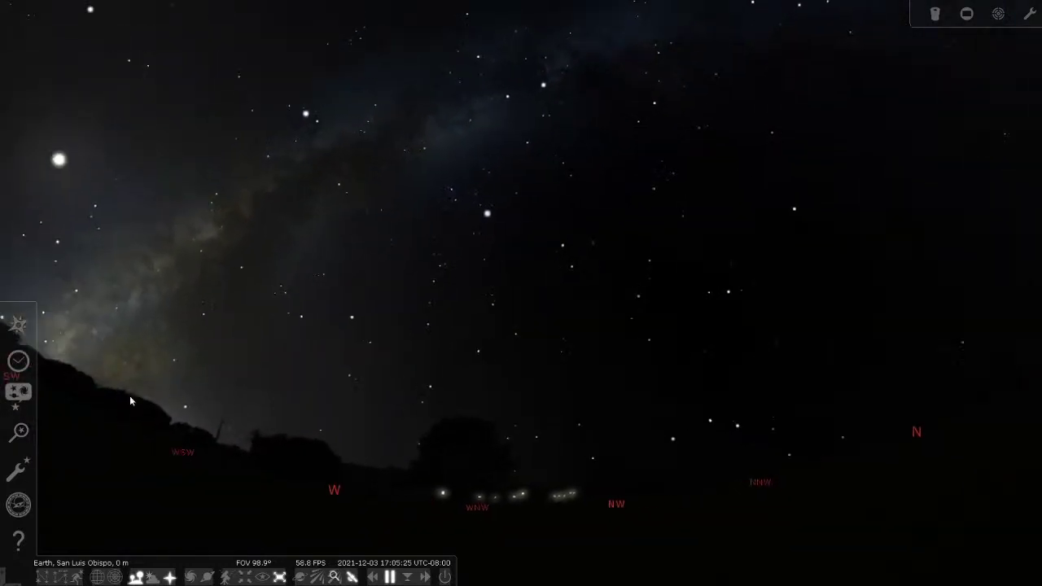
Search for m45, go to the Pleiades, and frame the cluster above the east-northeastern horizon
{"action": "left_click", "coordinate": [18, 431]}
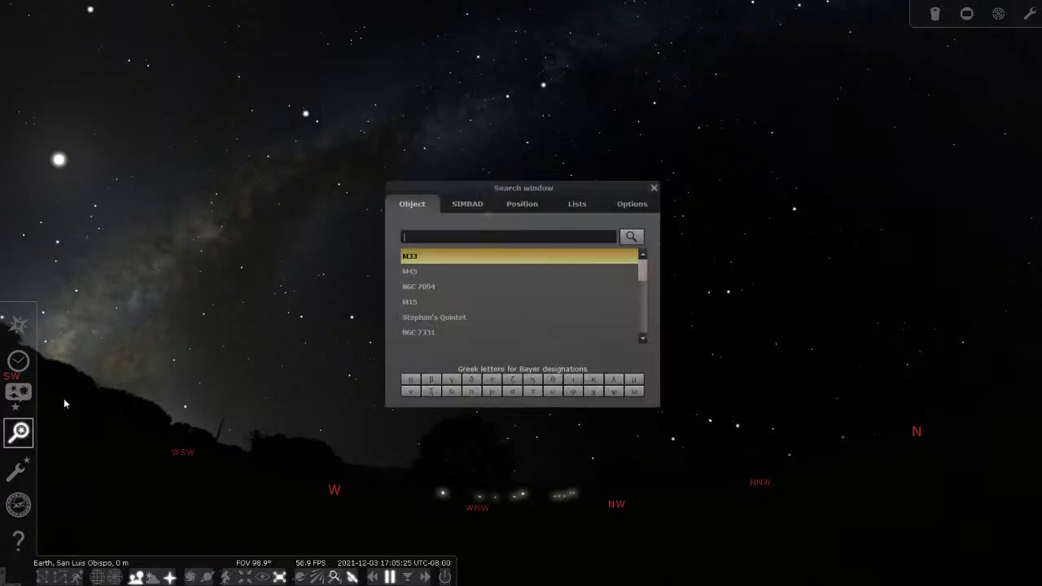
{"action": "type", "text": "m45"}
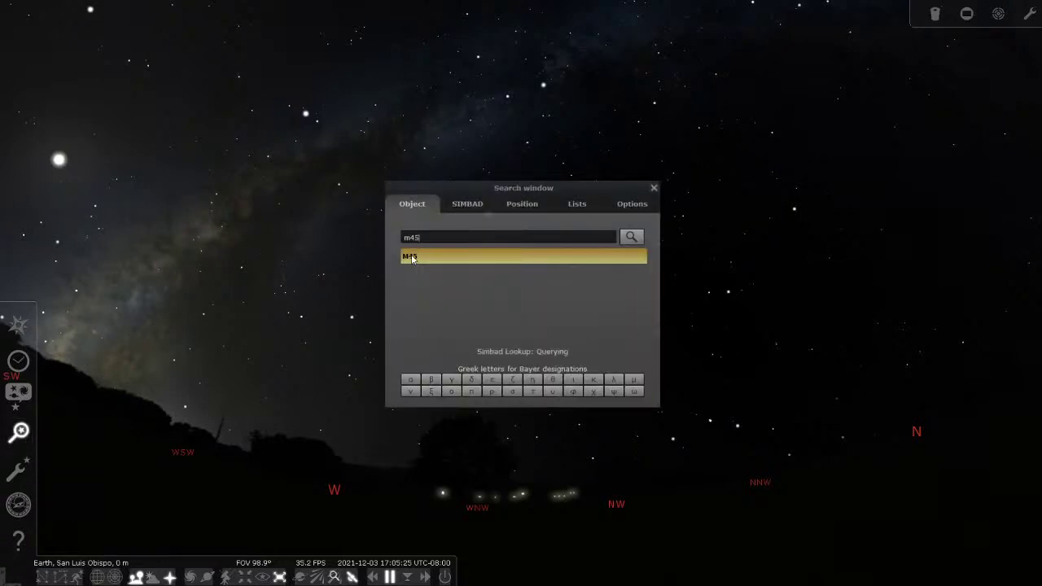
{"action": "left_click", "coordinate": [411, 257]}
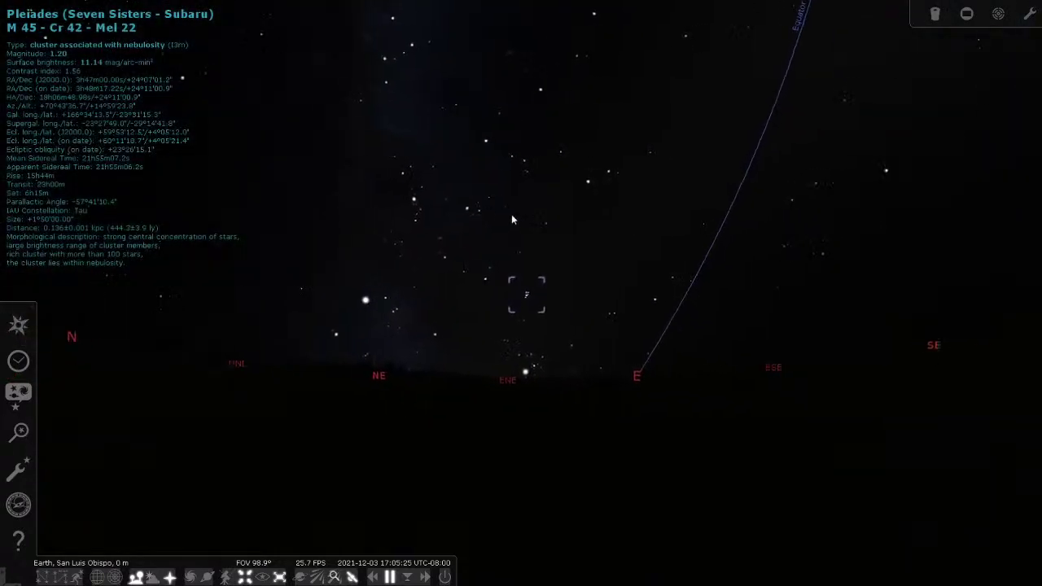
{"action": "left_click_drag", "start_coordinate": [544, 193], "coordinate": [549, 279]}
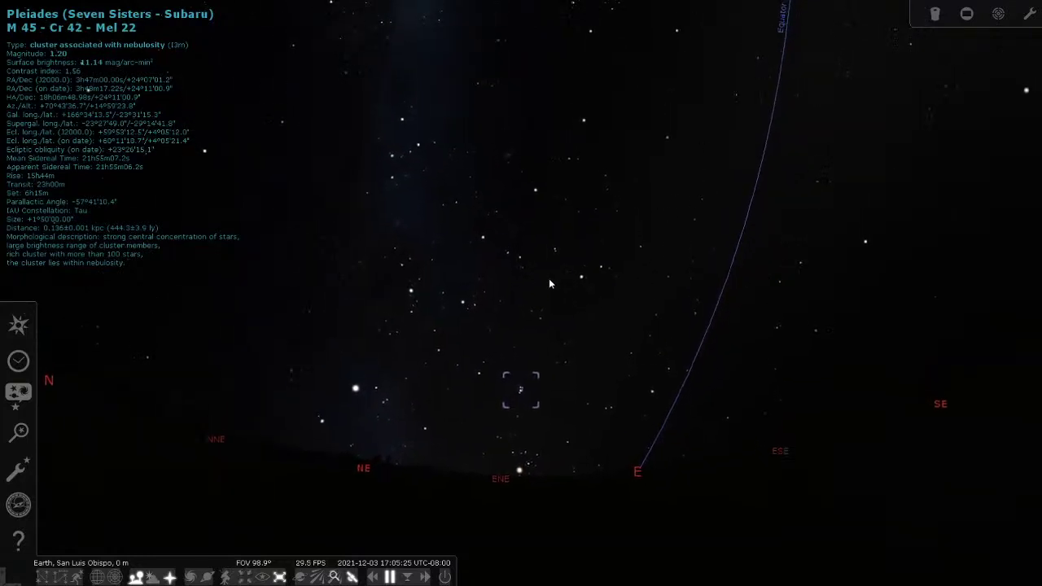
{"action": "left_click_drag", "start_coordinate": [643, 309], "coordinate": [656, 328]}
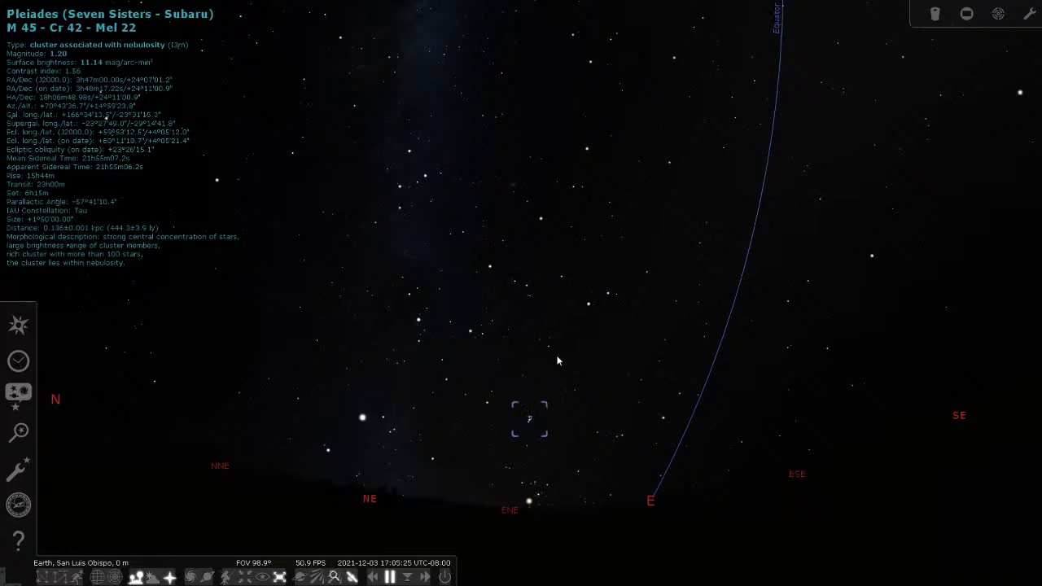
{"action": "left_click_drag", "start_coordinate": [560, 373], "coordinate": [586, 340]}
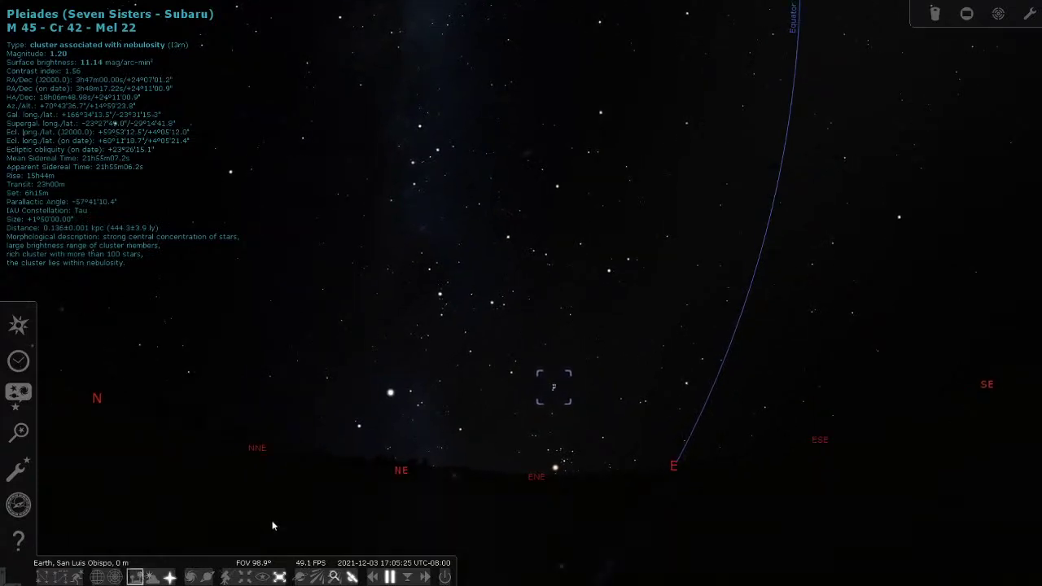
Hide the ground to expose the sky below the eastern horizon, and clear the object selection
{"action": "left_click_drag", "start_coordinate": [507, 495], "coordinate": [723, 200]}
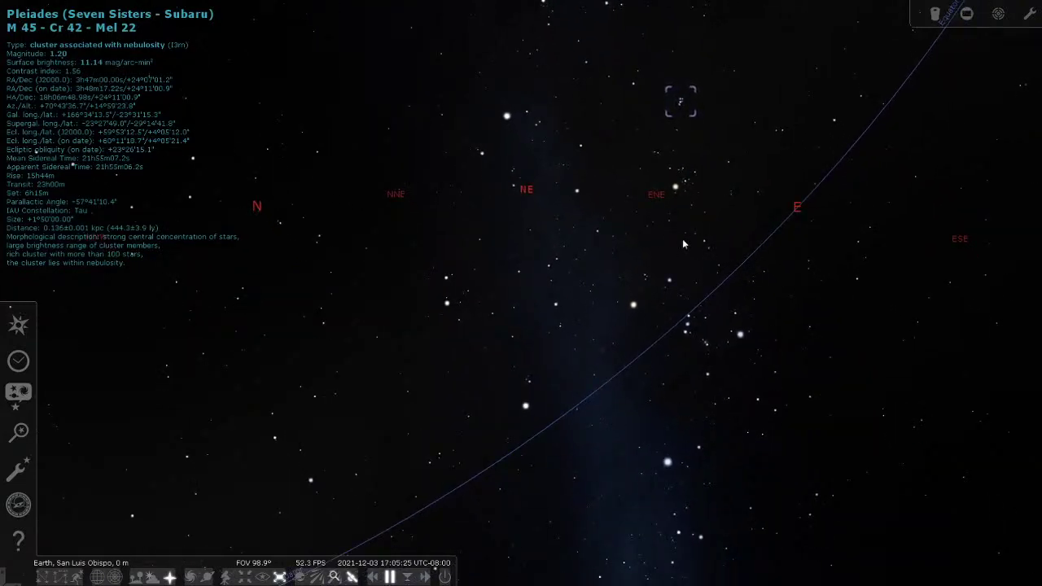
{"action": "left_click", "coordinate": [790, 316]}
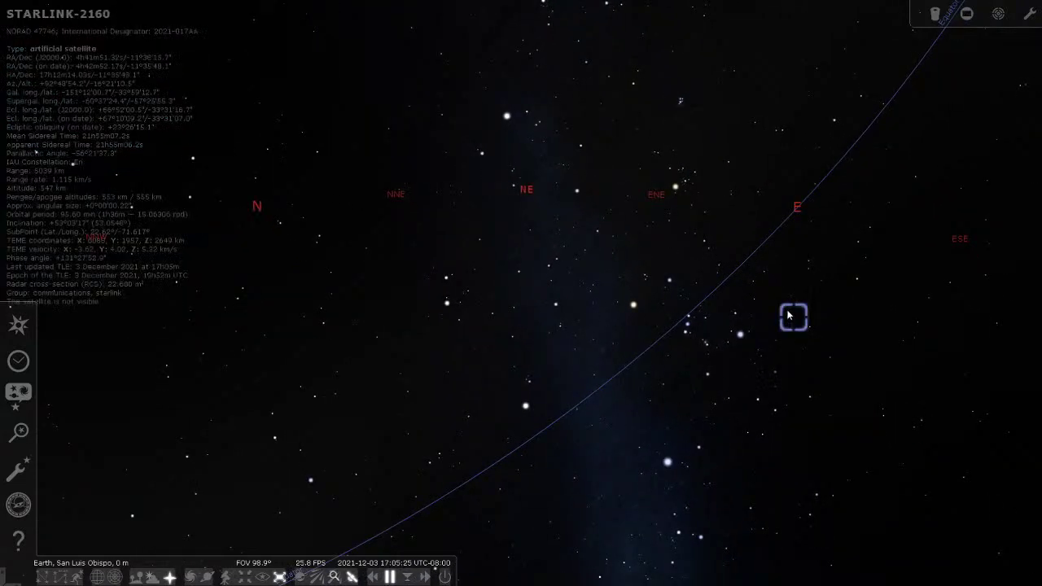
{"action": "right_click", "coordinate": [811, 272]}
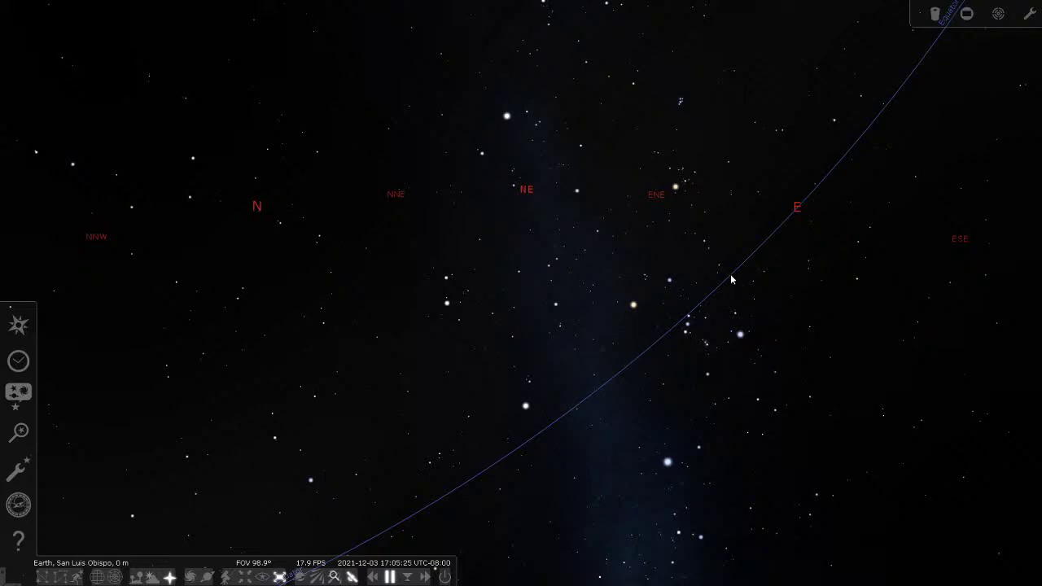
Examine the sky from Orion up through Taurus to the Pleiades and magnify the cluster to show its nebulosity
{"action": "scroll", "coordinate": [755, 387], "scroll_direction": "up", "scroll_amount": 3}
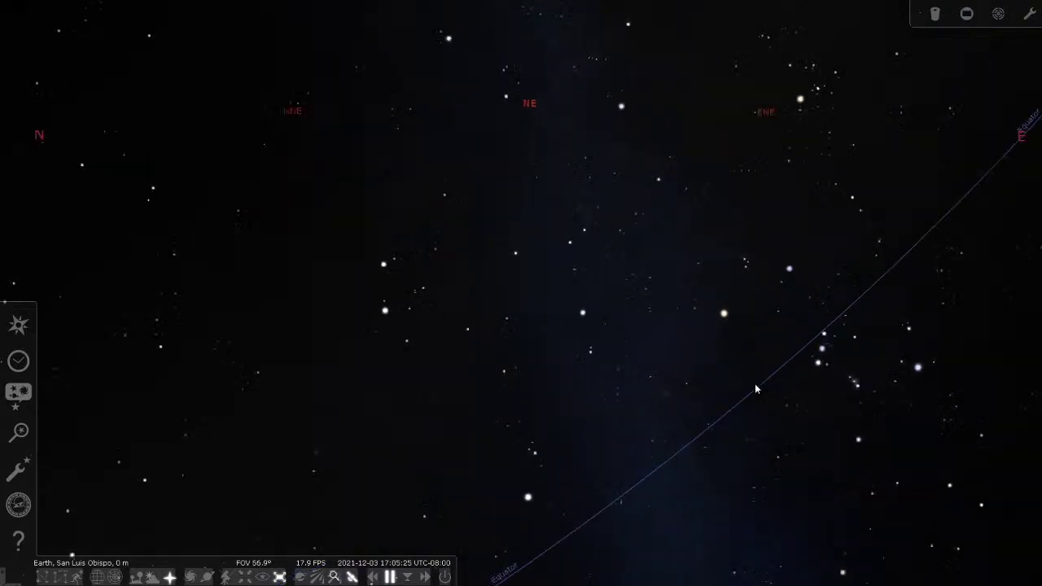
{"action": "left_click_drag", "start_coordinate": [811, 383], "coordinate": [513, 470]}
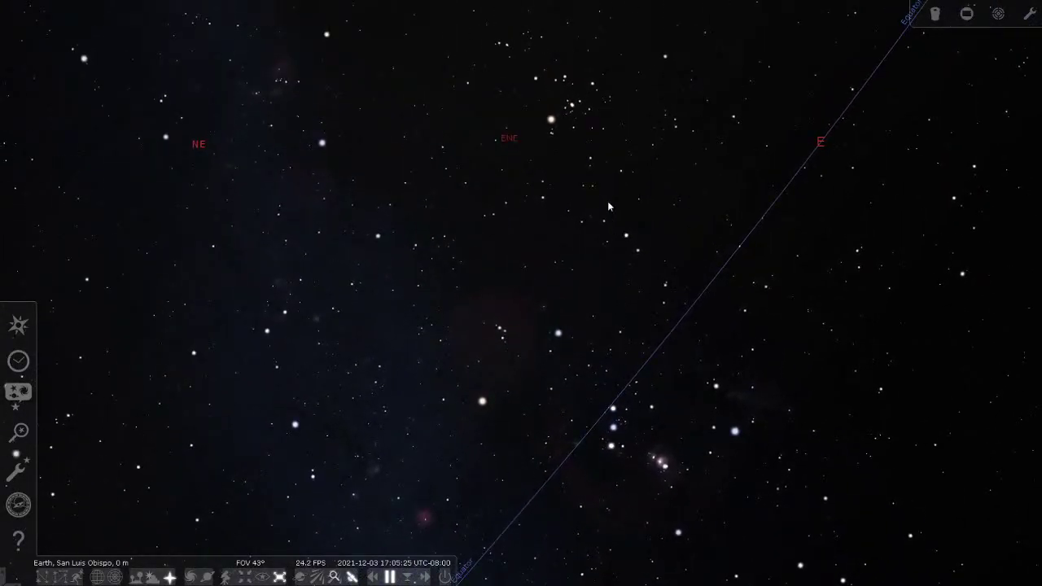
{"action": "left_click_drag", "start_coordinate": [591, 130], "coordinate": [591, 280]}
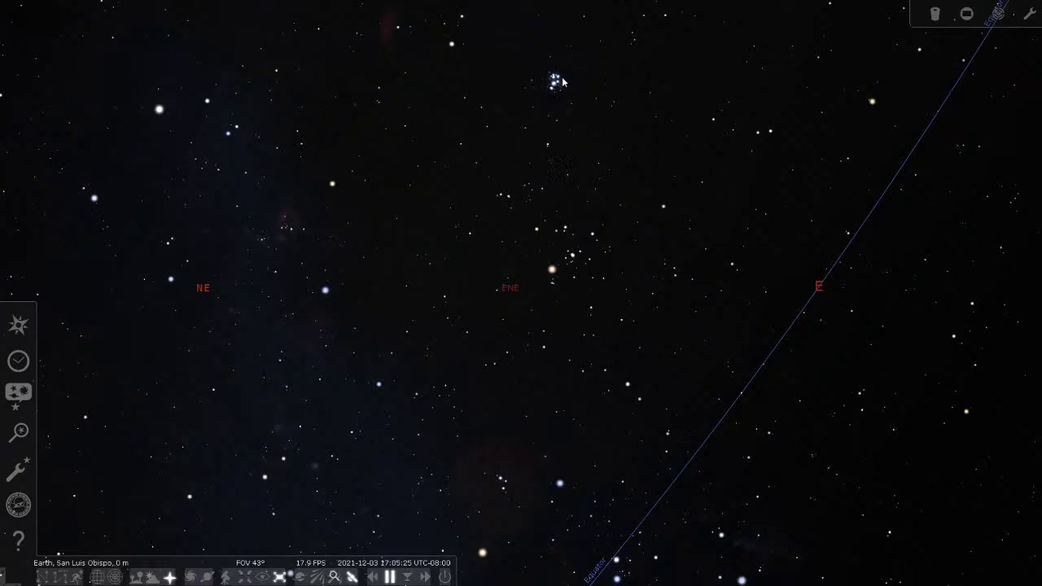
{"action": "left_click_drag", "start_coordinate": [563, 87], "coordinate": [589, 326]}
{"action": "scroll", "coordinate": [565, 197], "scroll_direction": "up", "scroll_amount": 3}
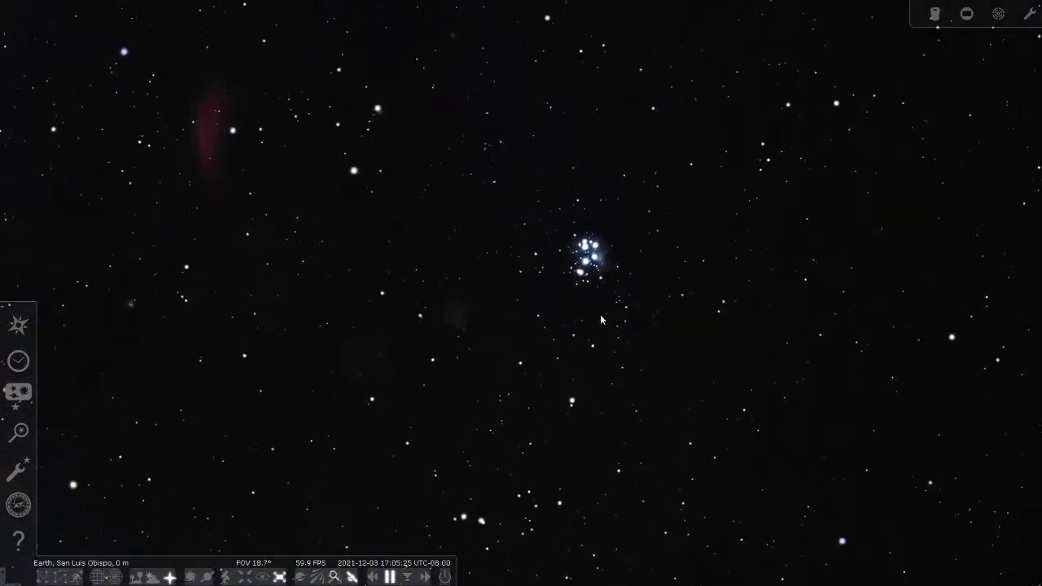
{"action": "scroll", "coordinate": [590, 303], "scroll_direction": "up", "scroll_amount": 4}
{"action": "left_click_drag", "start_coordinate": [777, 246], "coordinate": [638, 307]}
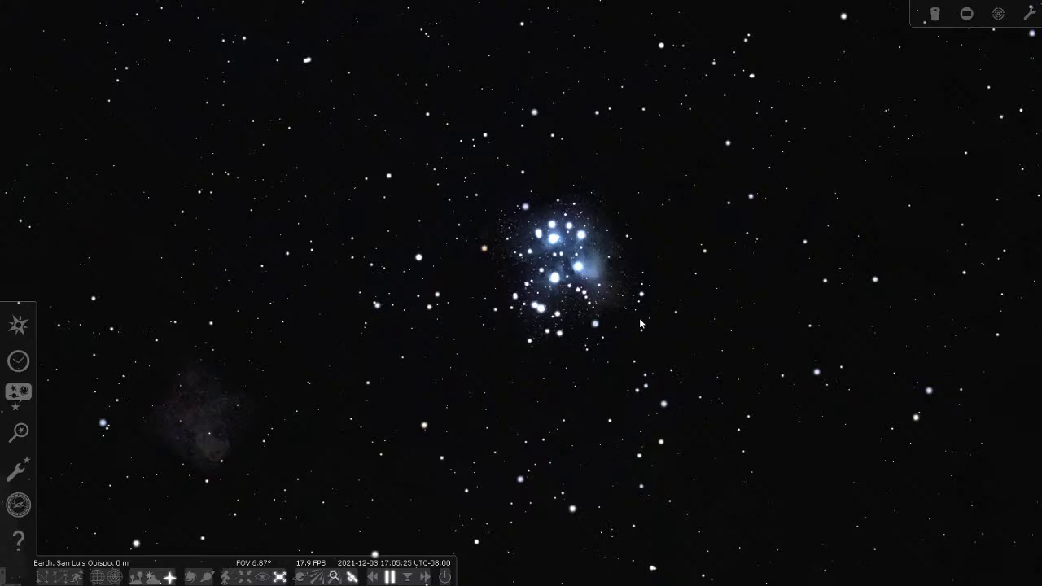
Widen the view around the Pleiades to examine its position relative to Taurus and Orion
{"action": "scroll", "coordinate": [640, 323], "scroll_direction": "down", "scroll_amount": 2}
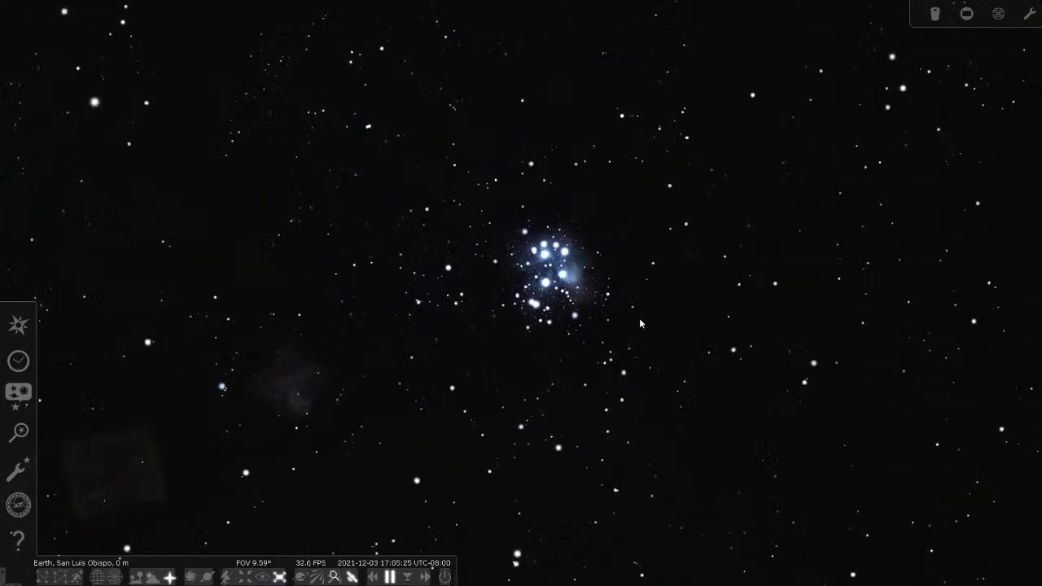
{"action": "scroll", "coordinate": [640, 323], "scroll_direction": "down", "scroll_amount": 2}
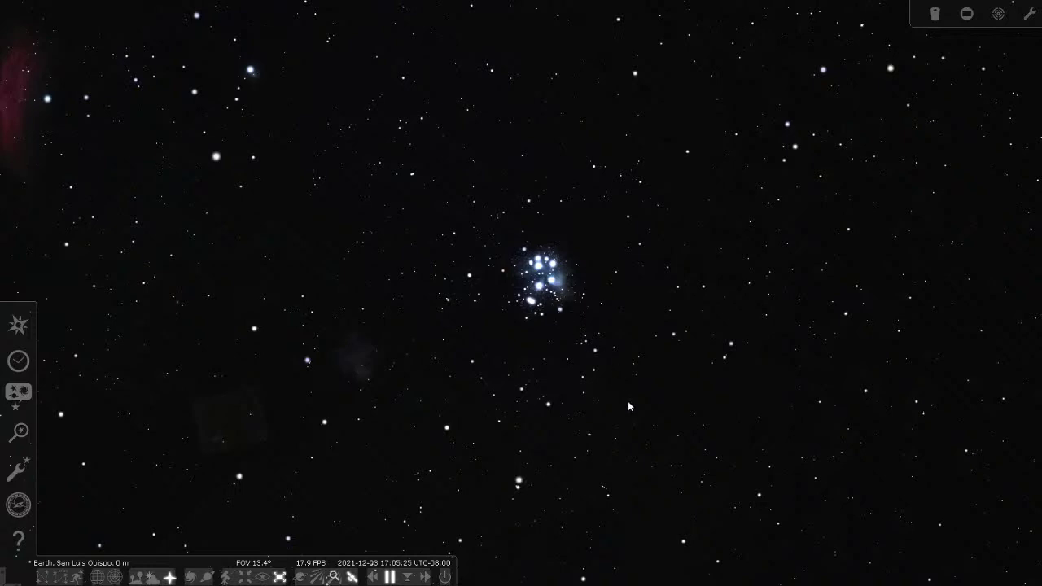
{"action": "scroll", "coordinate": [643, 435], "scroll_direction": "down", "scroll_amount": 3}
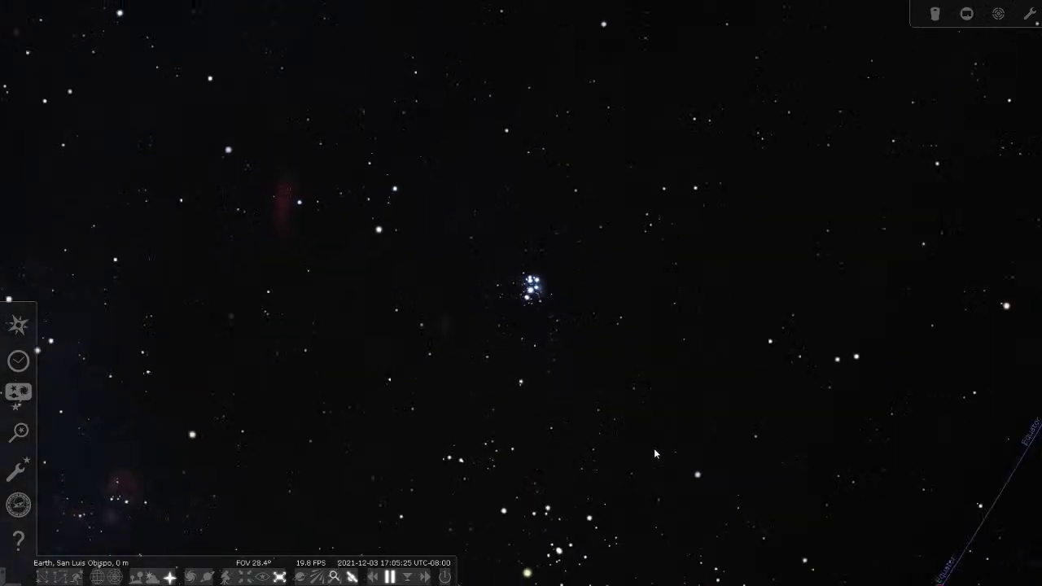
{"action": "left_click_drag", "start_coordinate": [668, 477], "coordinate": [722, 275]}
{"action": "scroll", "coordinate": [722, 274], "scroll_direction": "down", "scroll_amount": 3}
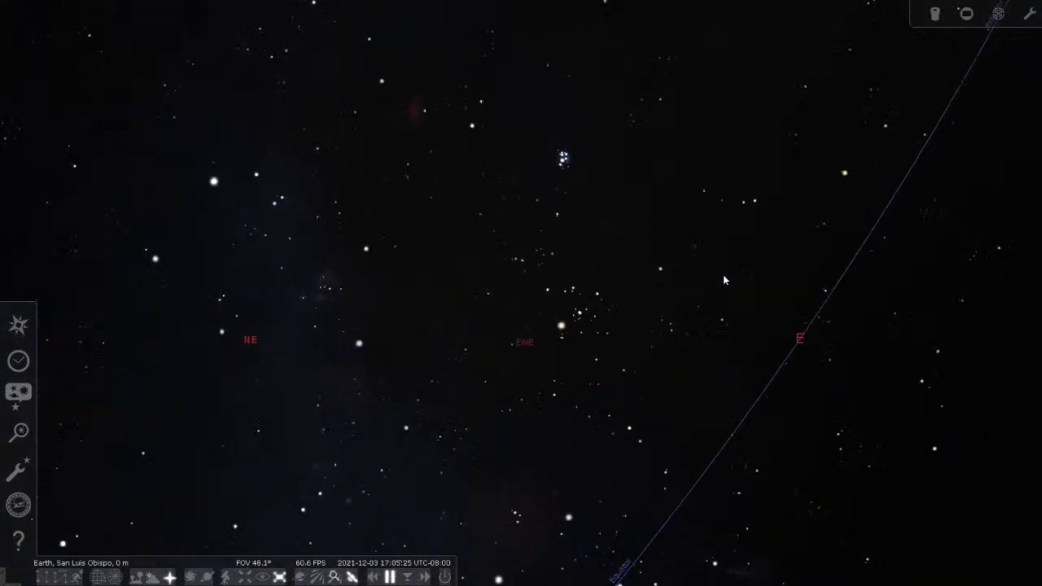
{"action": "left_click_drag", "start_coordinate": [691, 342], "coordinate": [691, 285]}
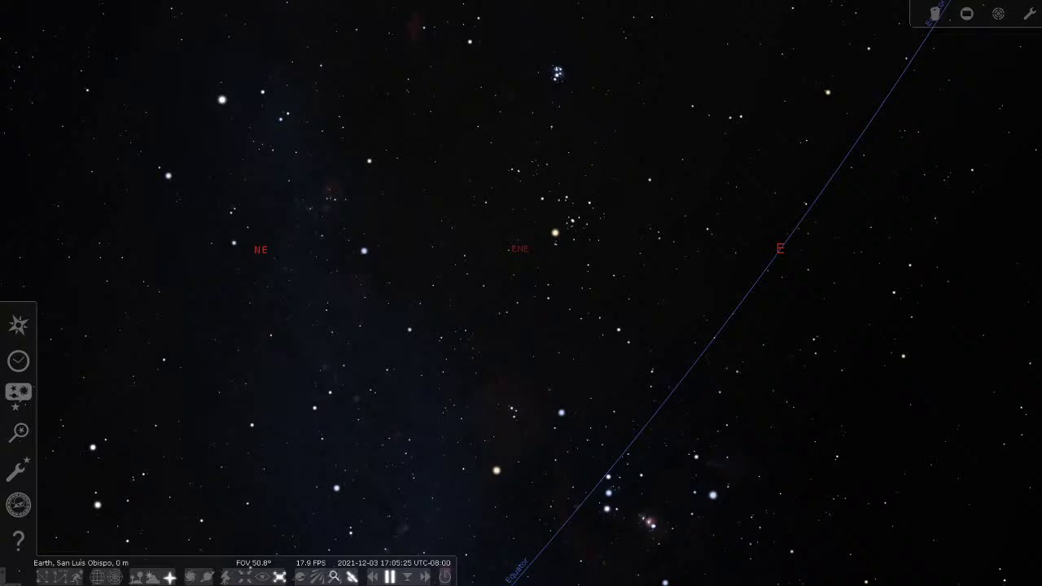
Magnify the Pleiades again for a close look at its blue nebulosity, and widen the view
{"action": "left_click_drag", "start_coordinate": [568, 103], "coordinate": [584, 282]}
{"action": "scroll", "coordinate": [586, 281], "scroll_direction": "up", "scroll_amount": 5}
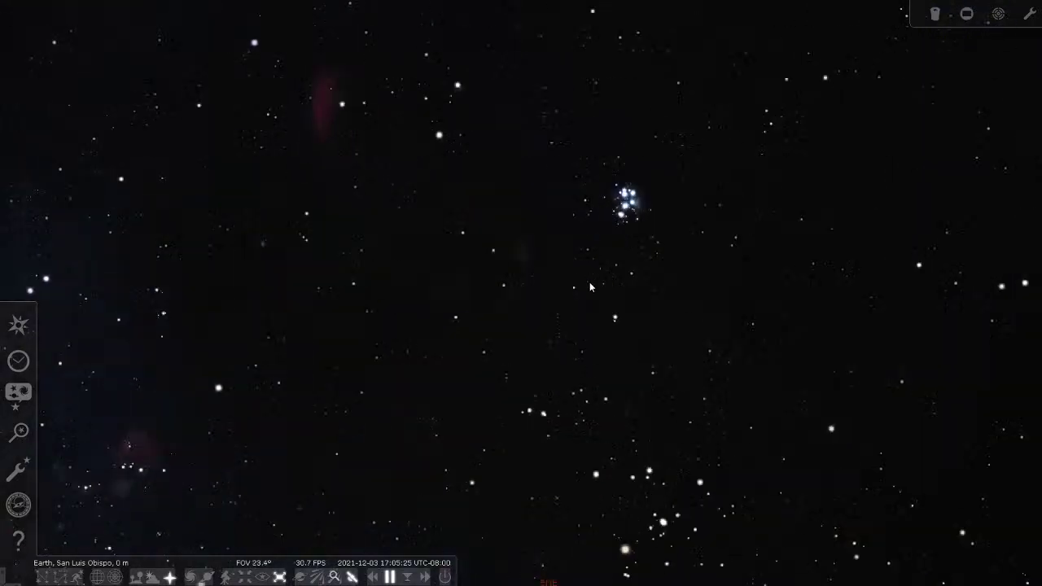
{"action": "scroll", "coordinate": [559, 300], "scroll_direction": "up", "scroll_amount": 5}
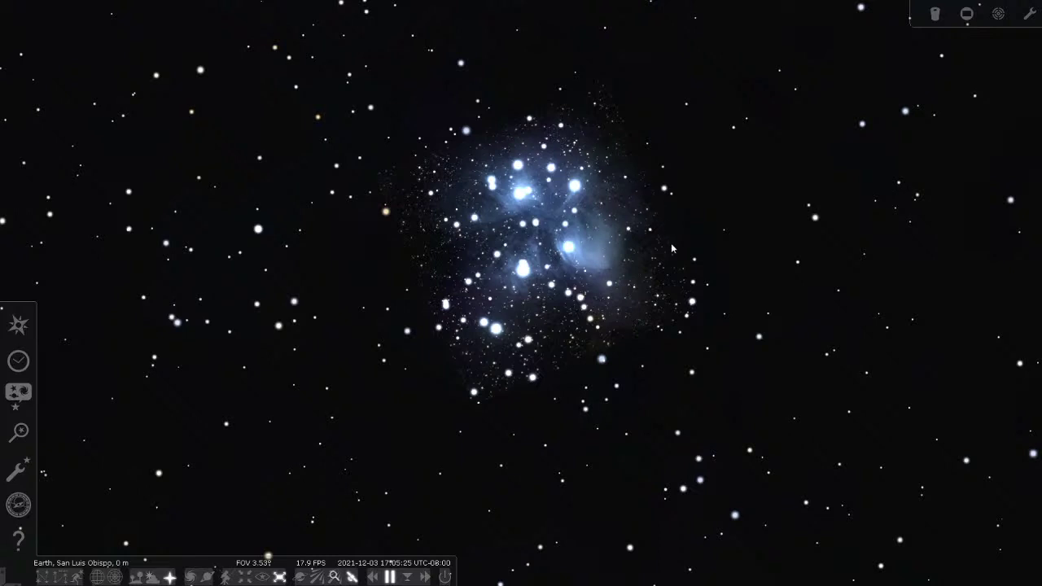
{"action": "scroll", "coordinate": [671, 246], "scroll_direction": "down", "scroll_amount": 3}
{"action": "scroll", "coordinate": [672, 246], "scroll_direction": "down", "scroll_amount": 3}
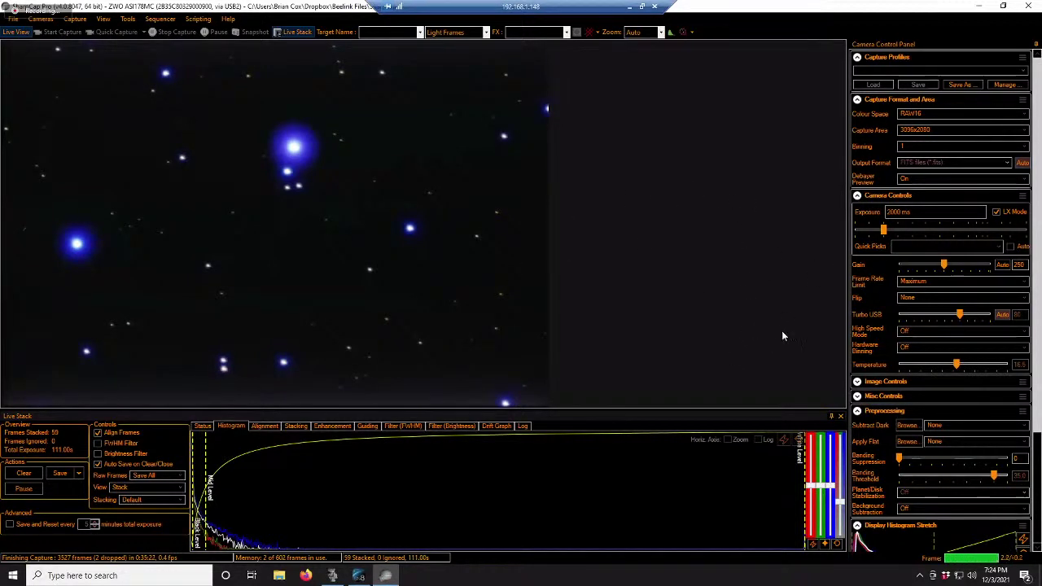
Switch to Starry Night on the remote computer, search the sky objects for "owl", and clear the search
{"action": "left_click", "coordinate": [358, 576]}
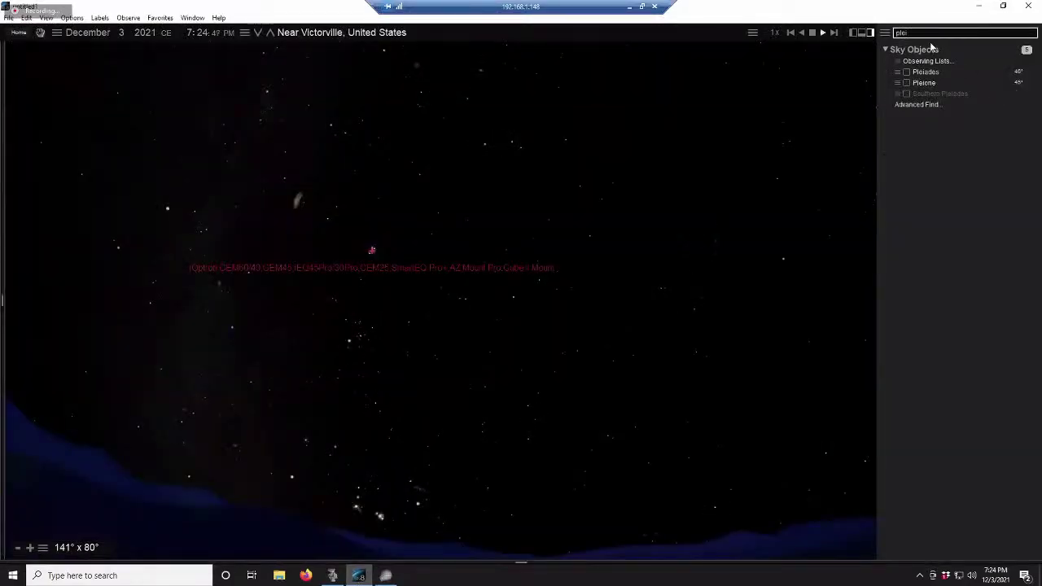
{"action": "left_click", "coordinate": [879, 37]}
{"action": "type", "text": "owl"}
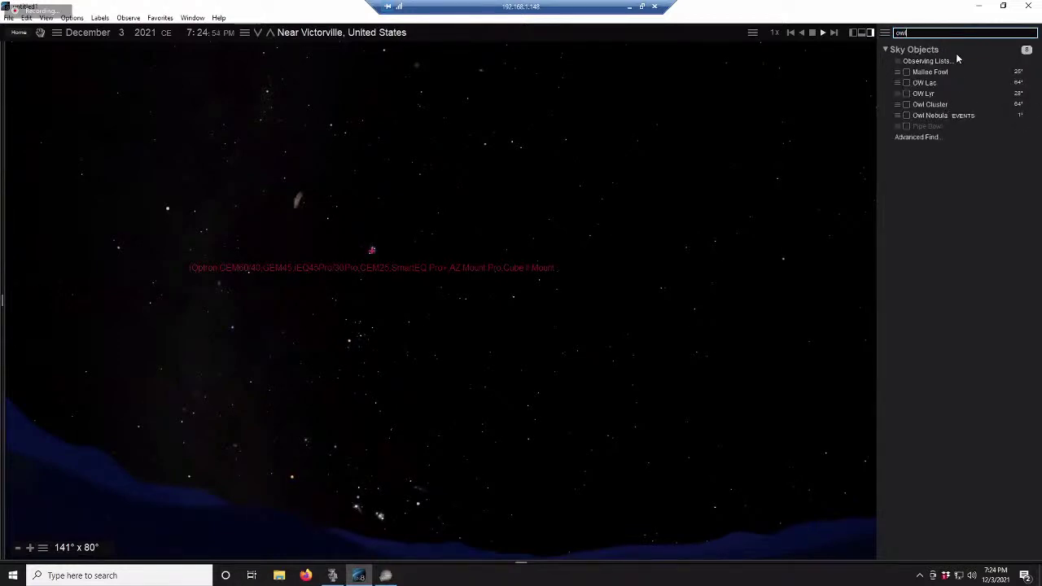
{"action": "key", "text": "BackSpace"}
{"action": "key", "text": "BackSpace"}
{"action": "key", "text": "BackSpace"}
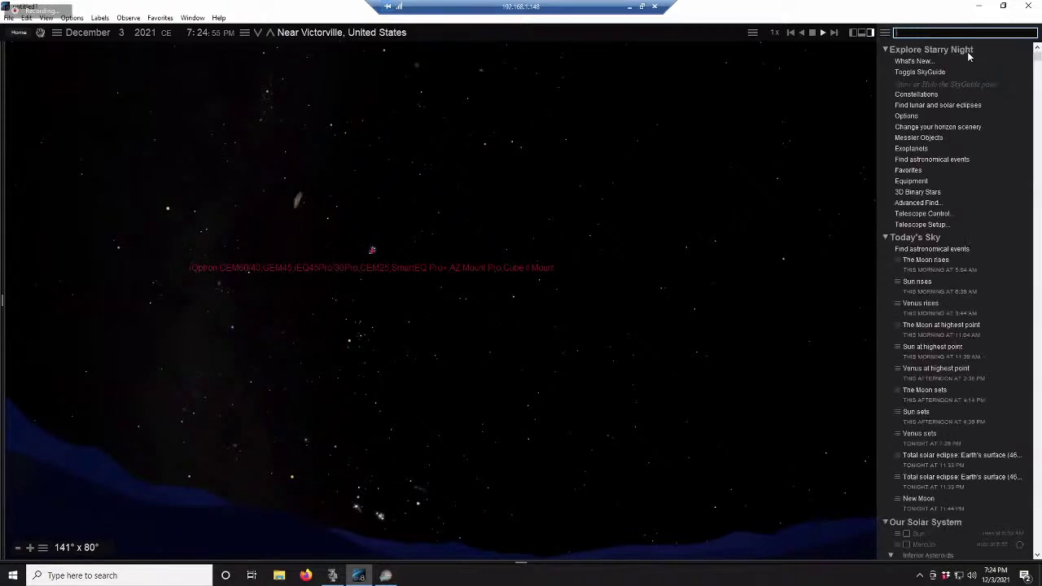
Search for "blue snow" and slew the telescope to the Blue Snowball Nebula, dismissing the guiding notification in SharpCap
{"action": "type", "text": "mlue sno"}
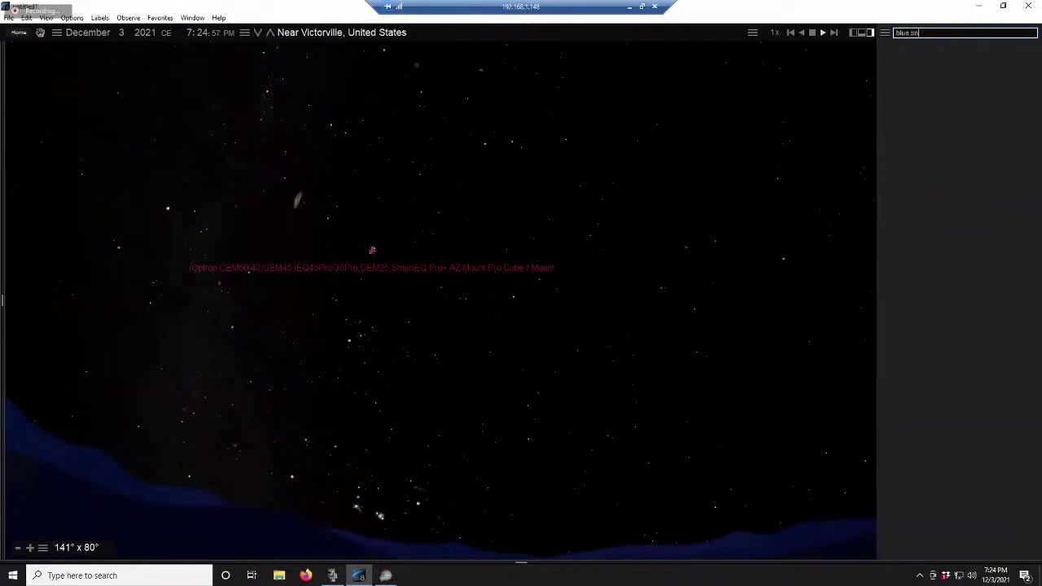
{"action": "type", "text": "w"}
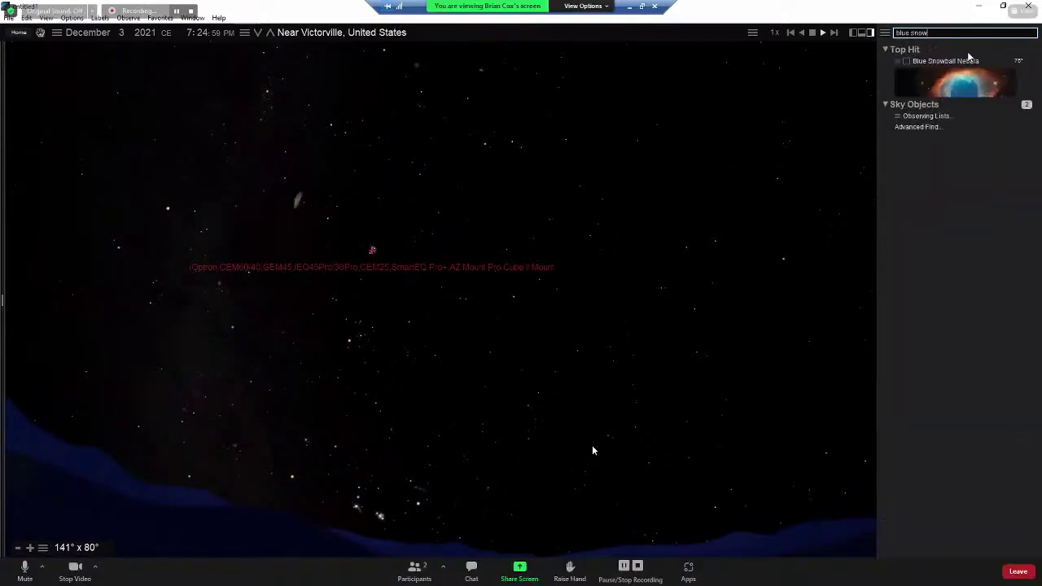
{"action": "left_click", "coordinate": [960, 62]}
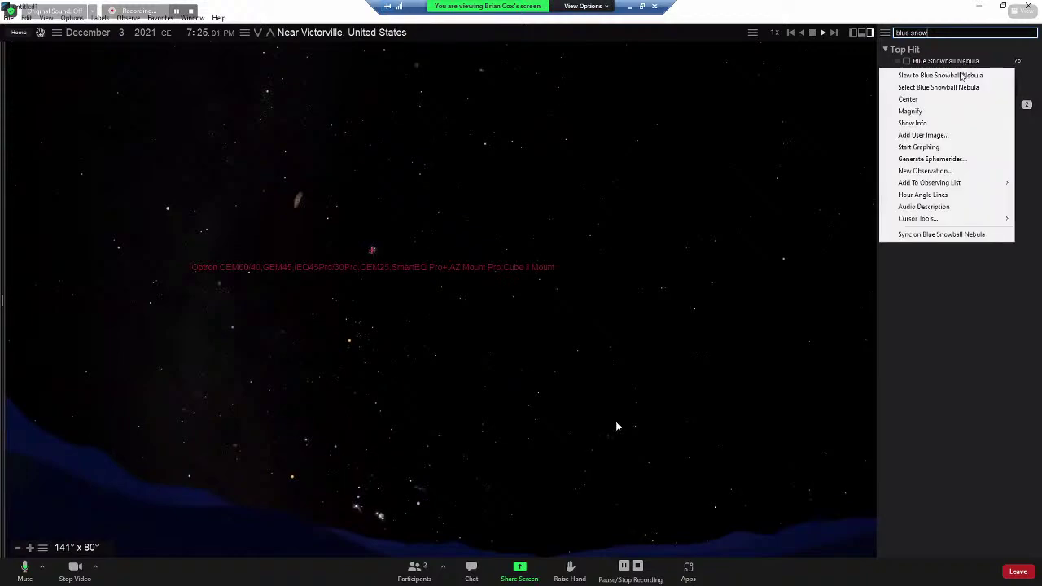
{"action": "left_click", "coordinate": [981, 446]}
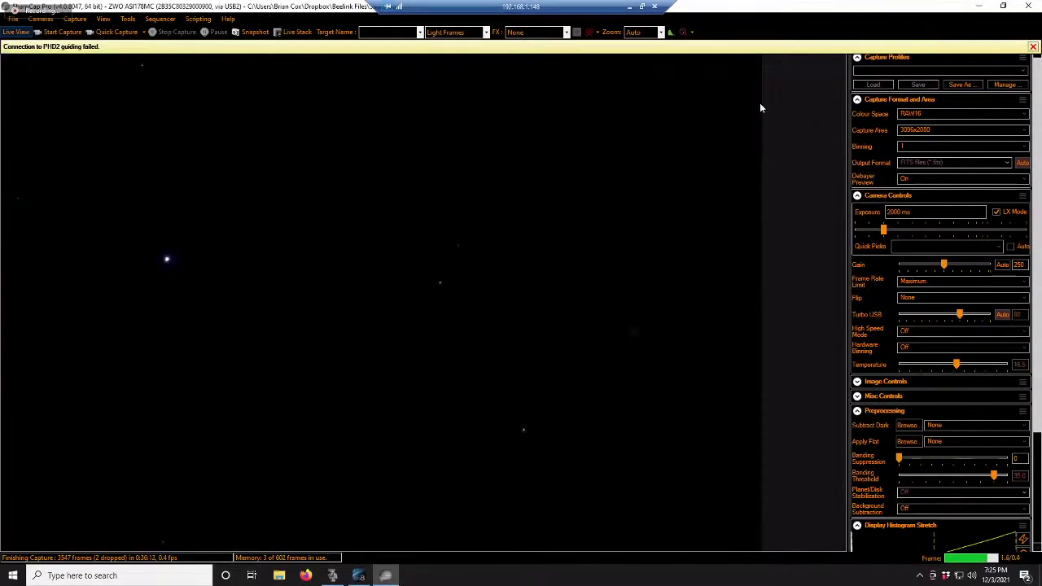
{"action": "left_click", "coordinate": [1034, 47]}
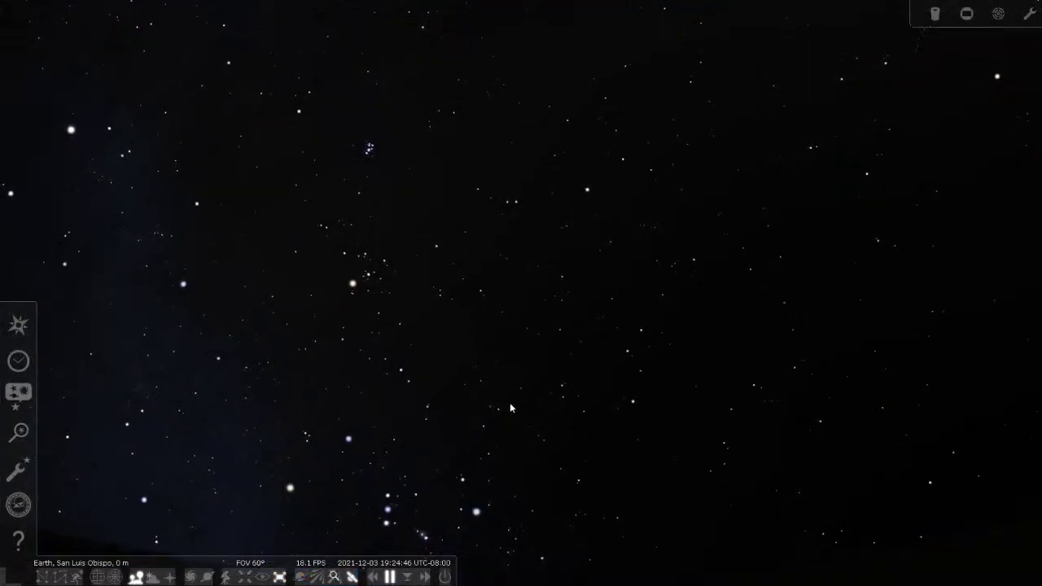
Turn on the cardinal points and survey the sky from the northern horizon around to the east with a wider view
{"action": "key", "text": "Down"}
{"action": "left_click_drag", "start_coordinate": [302, 414], "coordinate": [402, 393]}
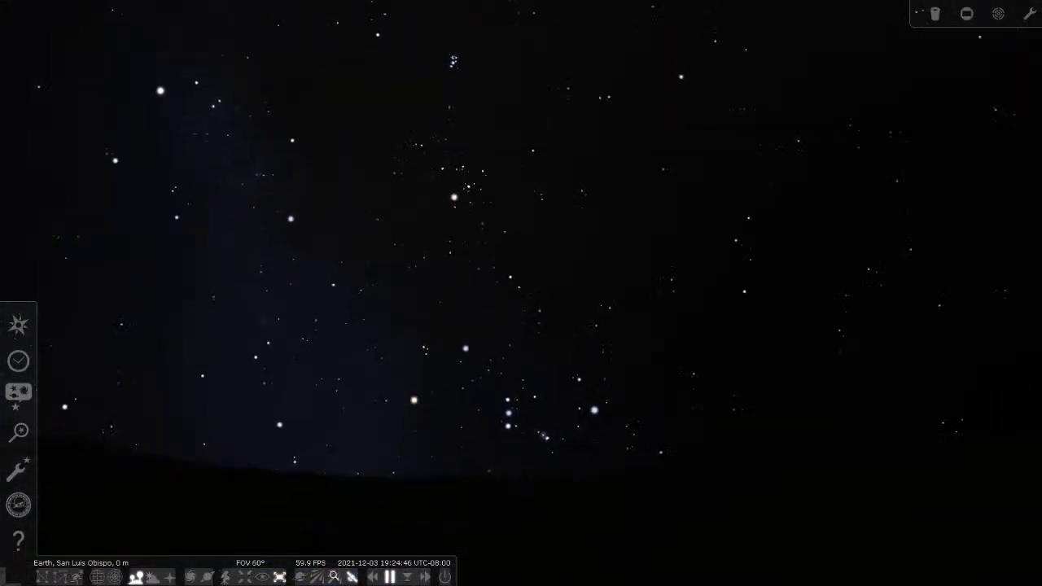
{"action": "left_click", "coordinate": [169, 576]}
{"action": "left_click_drag", "start_coordinate": [253, 444], "coordinate": [757, 448]}
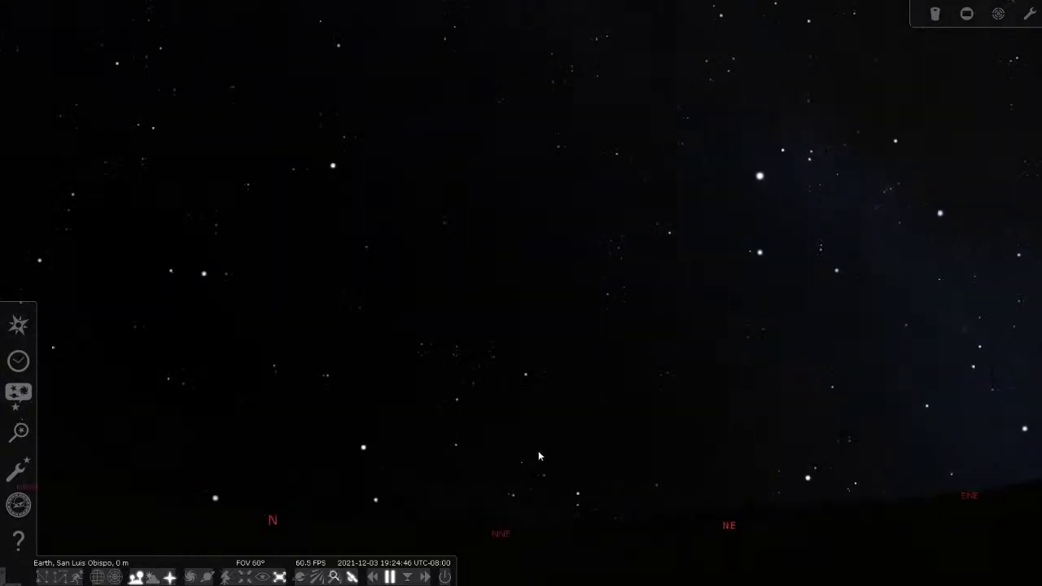
{"action": "scroll", "coordinate": [556, 447], "scroll_direction": "down", "scroll_amount": 5}
{"action": "left_click_drag", "start_coordinate": [408, 374], "coordinate": [430, 410]}
{"action": "left_click_drag", "start_coordinate": [669, 381], "coordinate": [540, 395]}
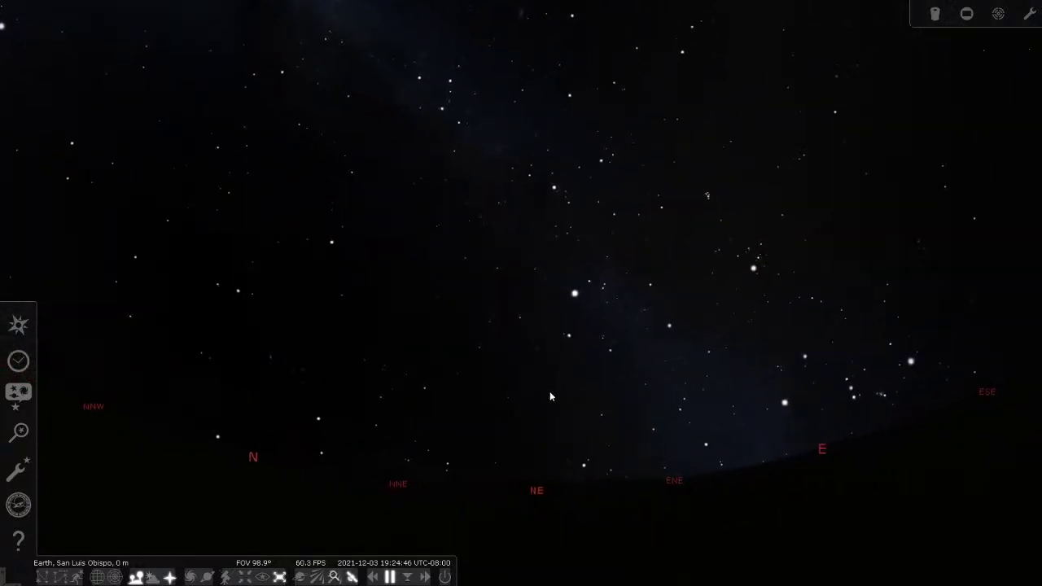
{"action": "left_click_drag", "start_coordinate": [569, 346], "coordinate": [433, 461]}
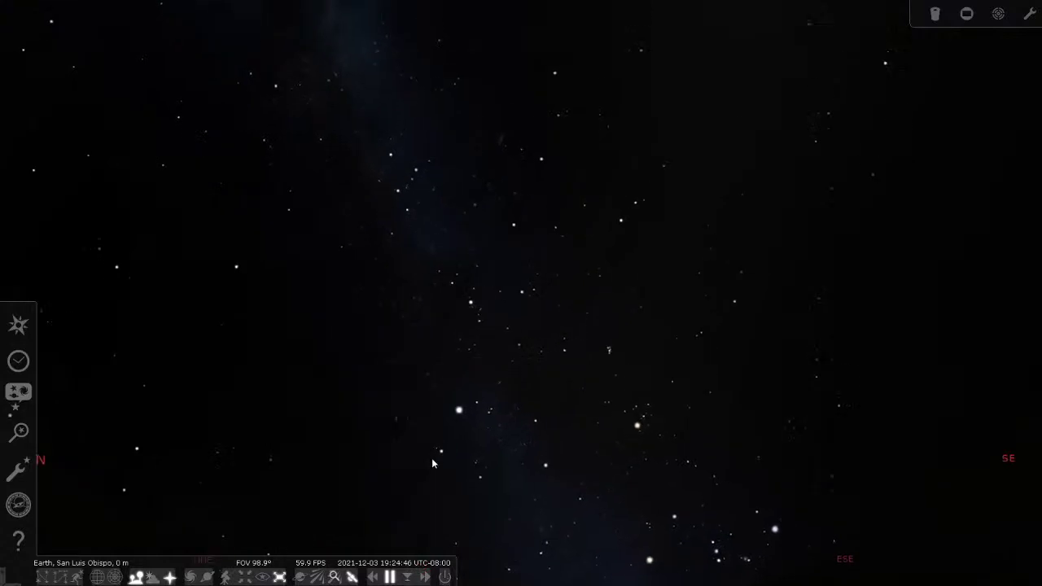
Examine the sky around Cassiopeia and the Andromeda Galaxy at closer and wider fields of view
{"action": "scroll", "coordinate": [492, 419], "scroll_direction": "up", "scroll_amount": 5}
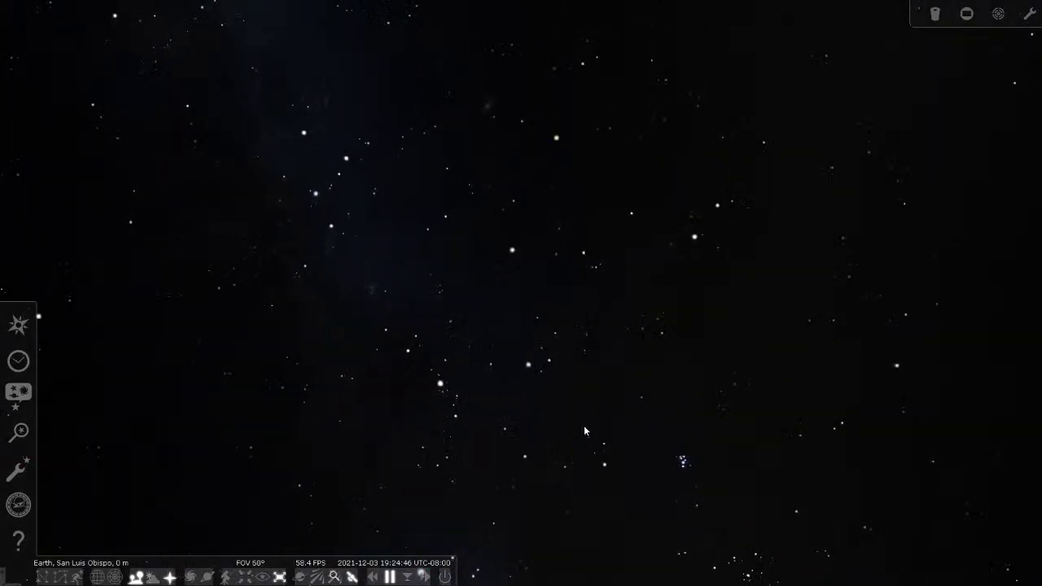
{"action": "scroll", "coordinate": [584, 427], "scroll_direction": "up", "scroll_amount": 2}
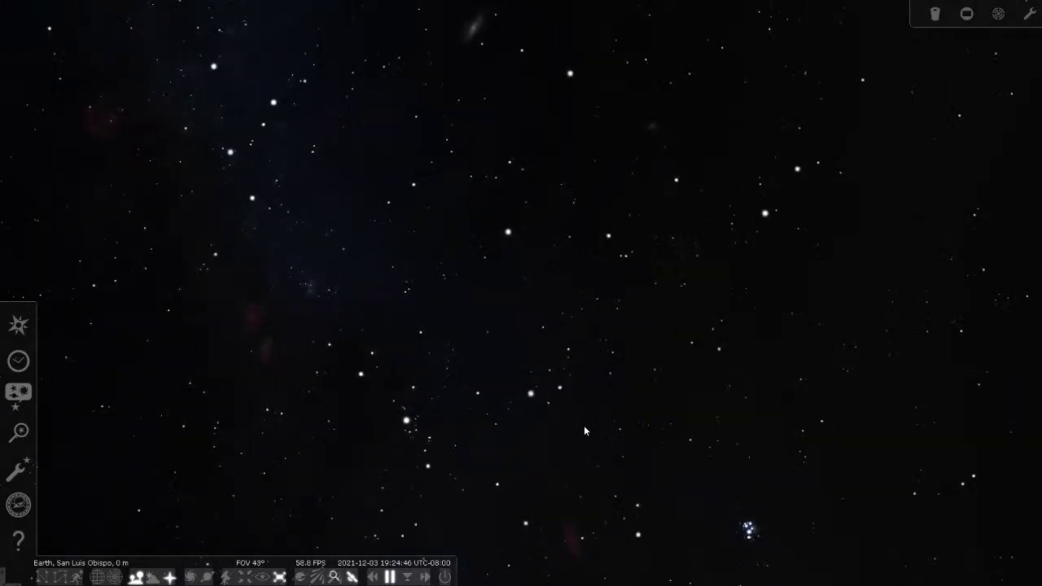
{"action": "scroll", "coordinate": [584, 429], "scroll_direction": "down", "scroll_amount": 4}
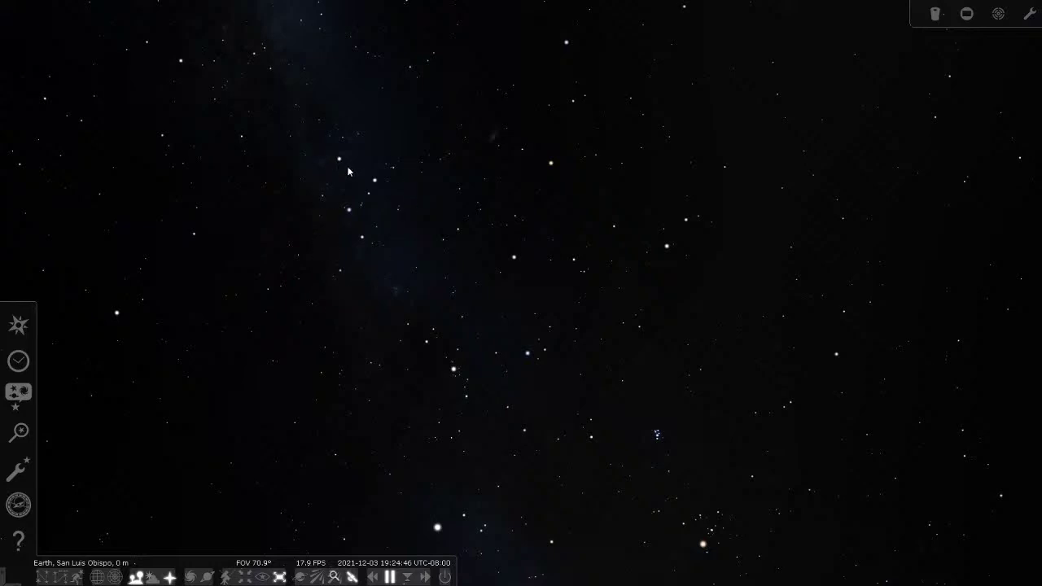
{"action": "scroll", "coordinate": [481, 308], "scroll_direction": "down", "scroll_amount": 5}
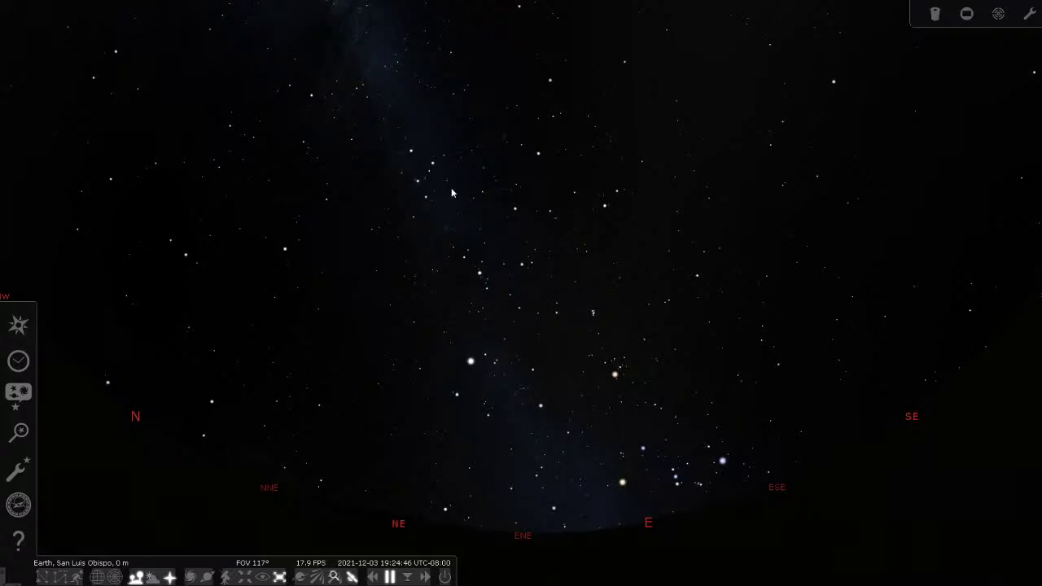
{"action": "left_click_drag", "start_coordinate": [440, 213], "coordinate": [382, 303]}
{"action": "scroll", "coordinate": [480, 313], "scroll_direction": "up", "scroll_amount": 3}
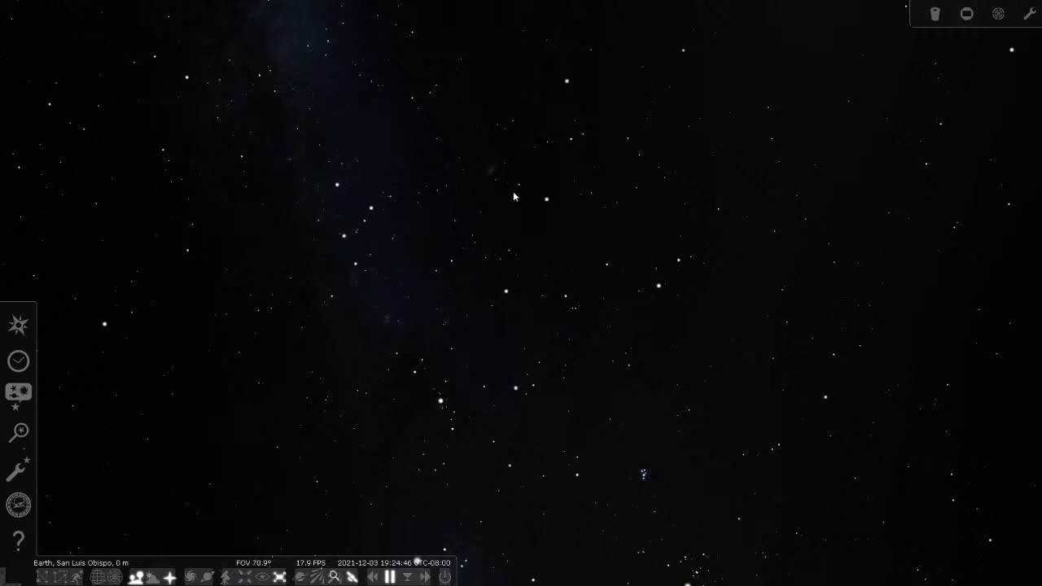
Show the constellation lines and locate the Blue Snowball Nebula by searching for NGC 7662
{"action": "left_click", "coordinate": [42, 576]}
{"action": "left_click_drag", "start_coordinate": [588, 186], "coordinate": [546, 224]}
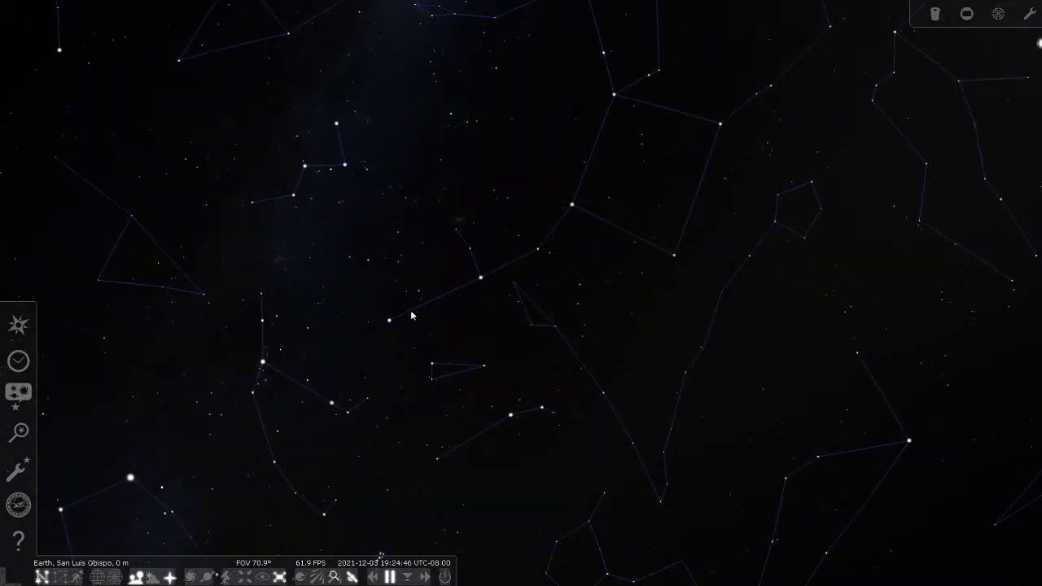
{"action": "left_click", "coordinate": [19, 433]}
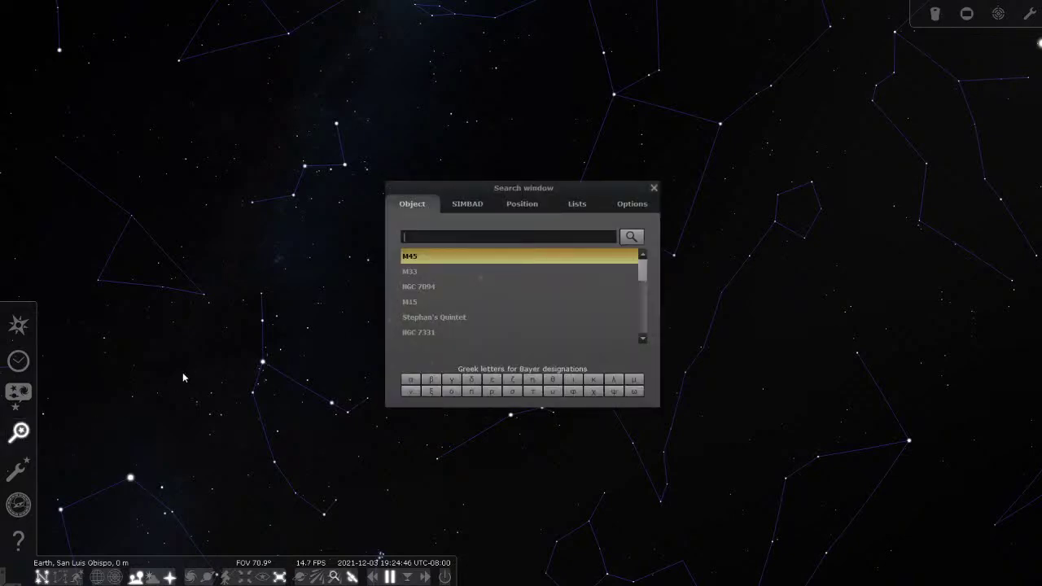
{"action": "type", "text": "ngc 766"}
{"action": "key", "text": "Return"}
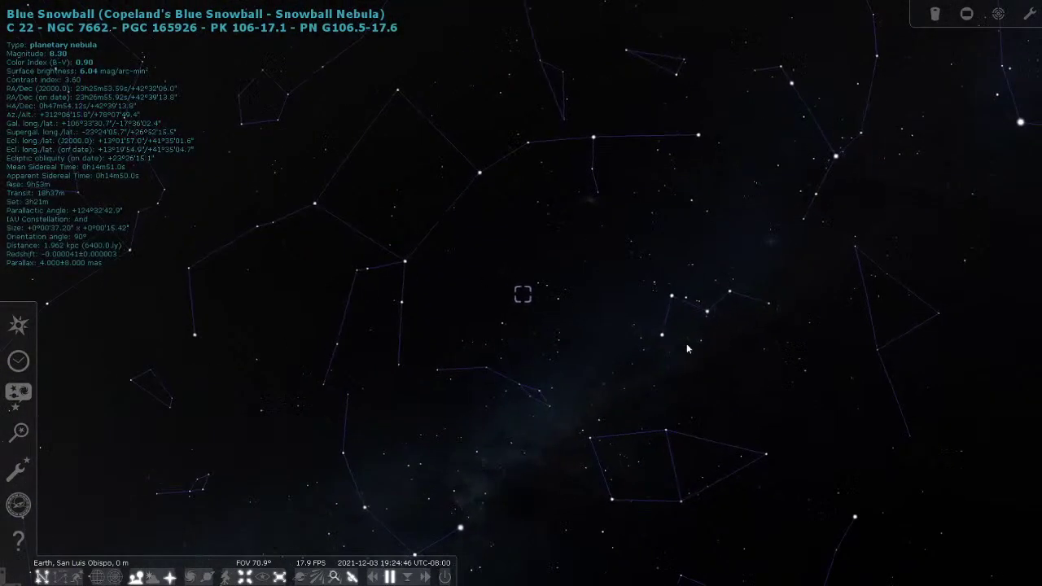
Examine the Blue Snowball's position relative to the constellation figures of Andromeda, Pegasus and Cassiopeia
{"action": "scroll", "coordinate": [606, 350], "scroll_direction": "up", "scroll_amount": 3}
{"action": "scroll", "coordinate": [607, 345], "scroll_direction": "down", "scroll_amount": 2}
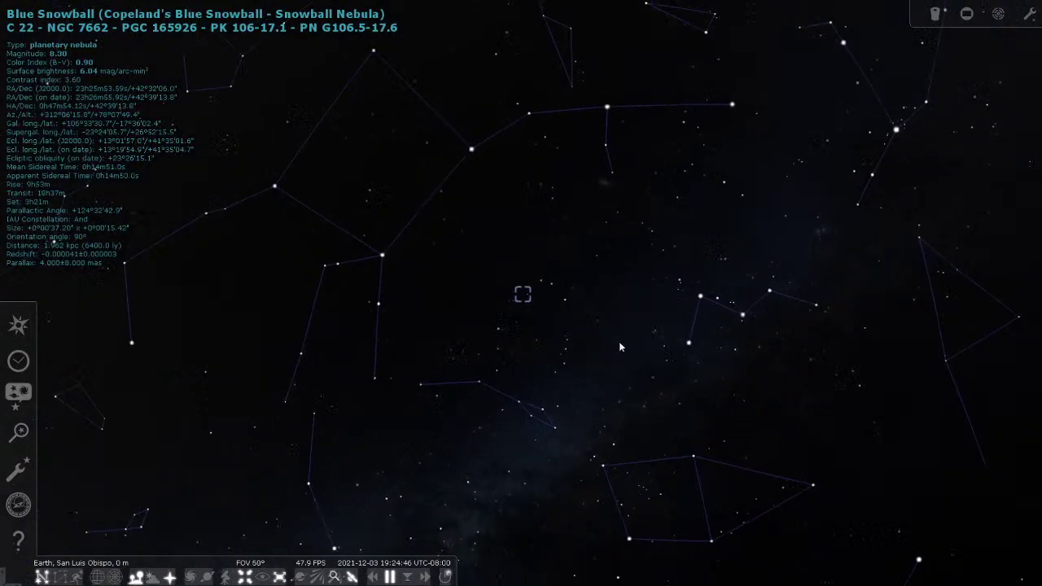
{"action": "scroll", "coordinate": [769, 298], "scroll_direction": "down", "scroll_amount": 1}
{"action": "key", "text": "Right"}
{"action": "key", "text": "Down"}
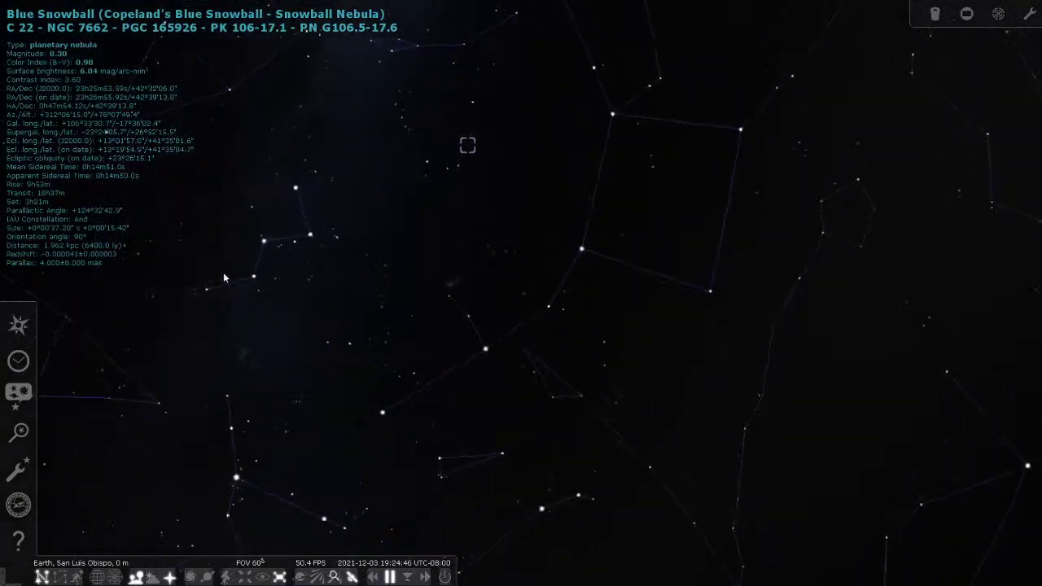
{"action": "key", "text": "Down"}
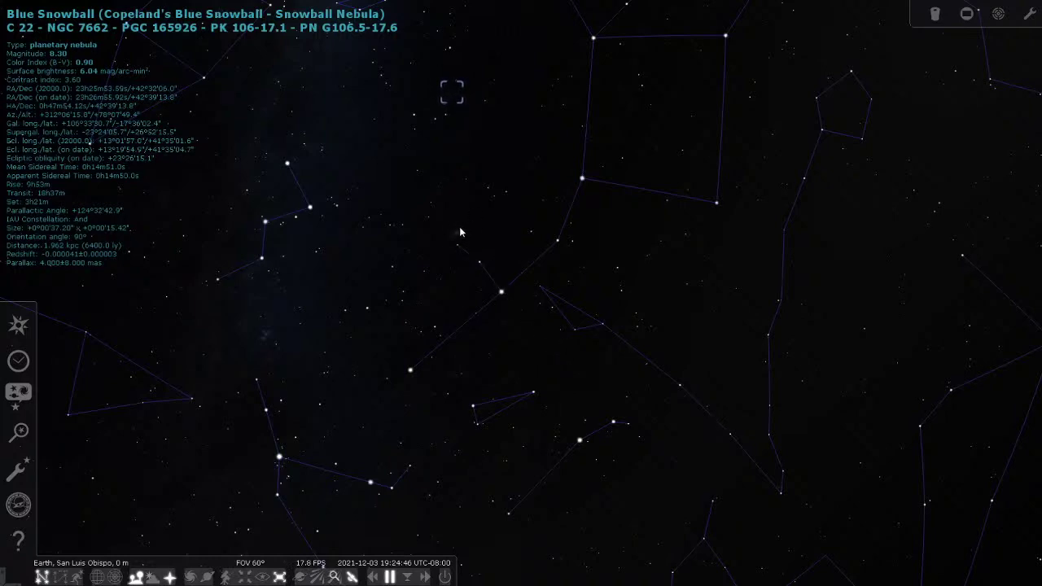
{"action": "left_click_drag", "start_coordinate": [461, 241], "coordinate": [458, 296]}
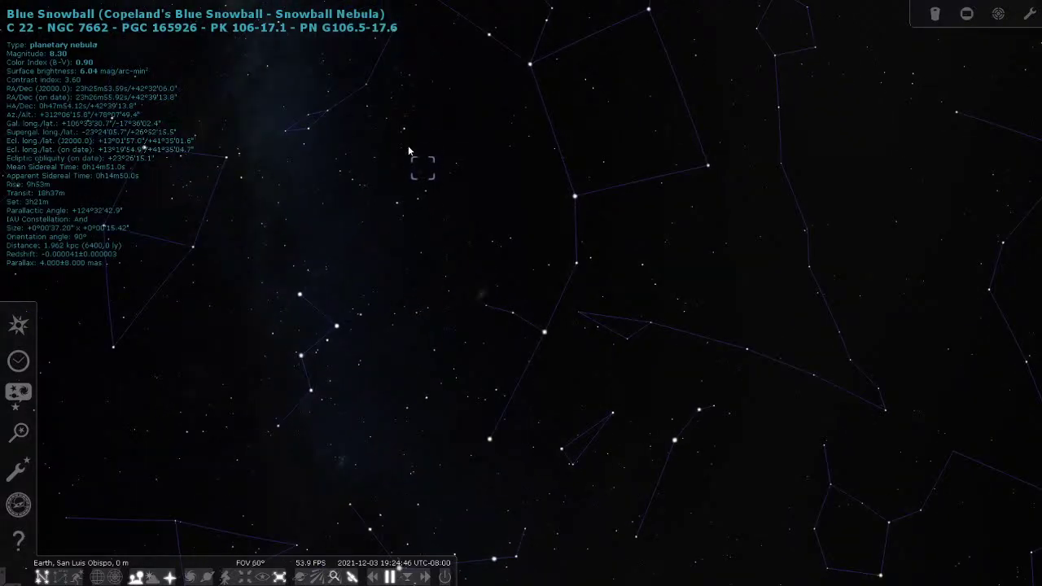
Magnify the sky around the Blue Snowball marker for a close look at the nebula's disk
{"action": "scroll", "coordinate": [440, 172], "scroll_direction": "up", "scroll_amount": 3}
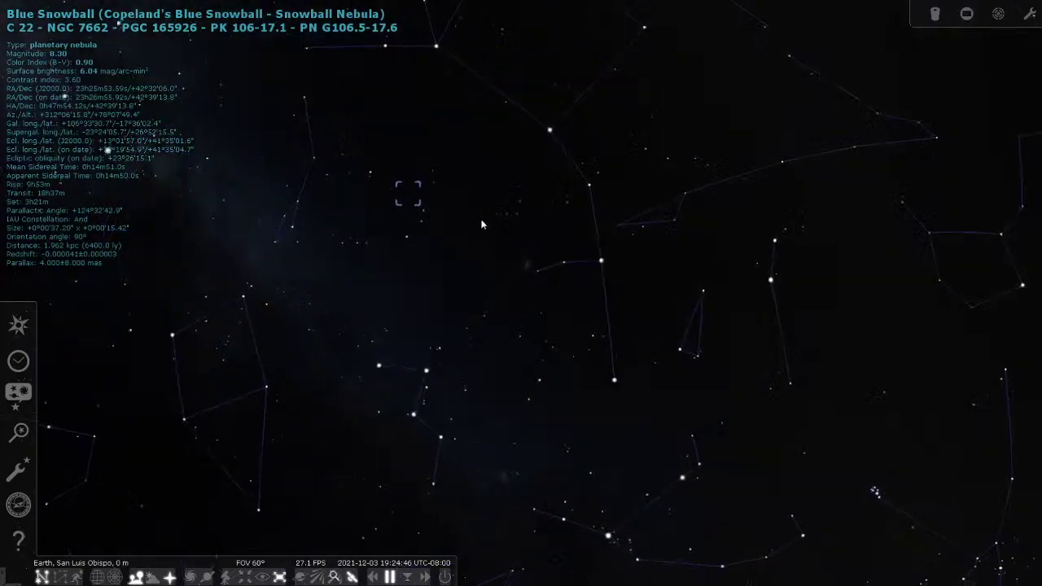
{"action": "scroll", "coordinate": [473, 288], "scroll_direction": "up", "scroll_amount": 3}
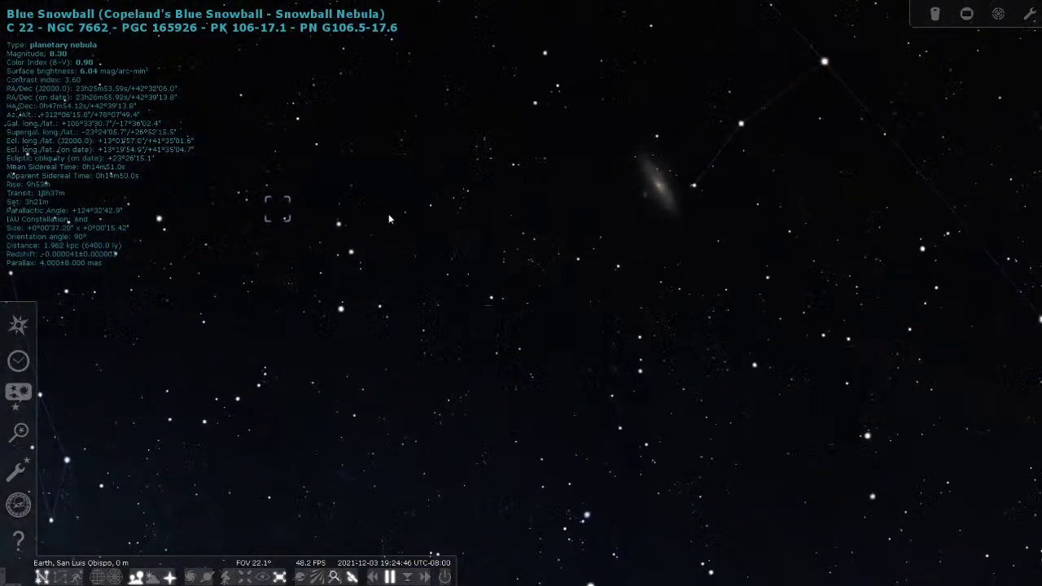
{"action": "left_click_drag", "start_coordinate": [442, 189], "coordinate": [625, 176]}
{"action": "scroll", "coordinate": [625, 183], "scroll_direction": "up", "scroll_amount": 5}
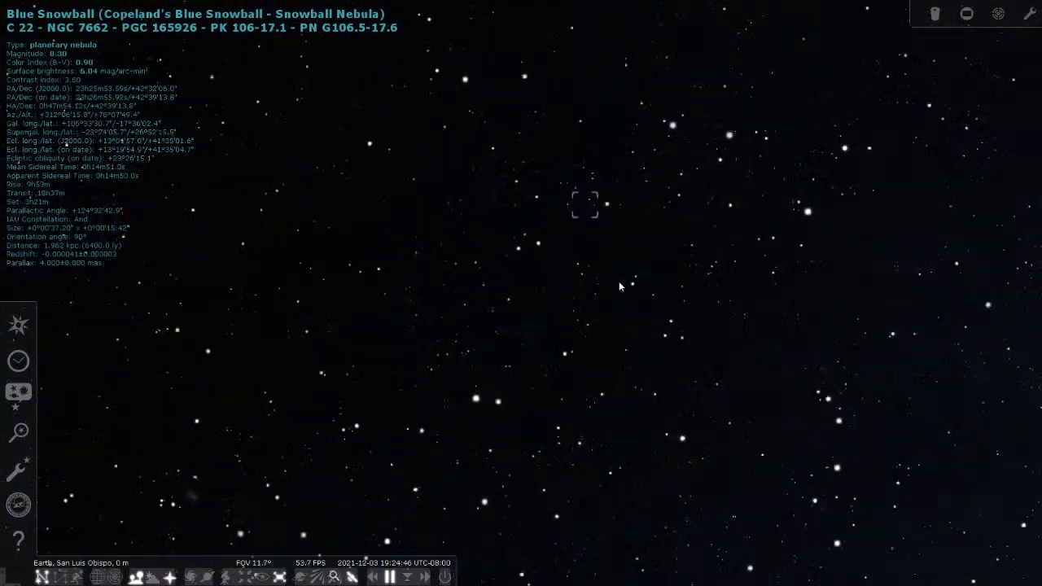
{"action": "scroll", "coordinate": [585, 267], "scroll_direction": "up", "scroll_amount": 4}
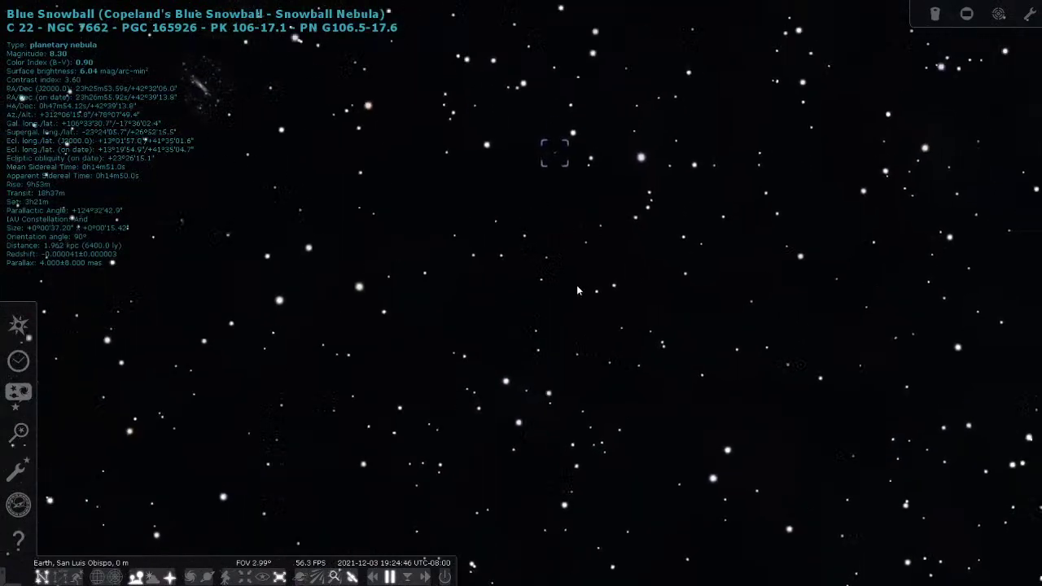
{"action": "scroll", "coordinate": [600, 355], "scroll_direction": "up", "scroll_amount": 5}
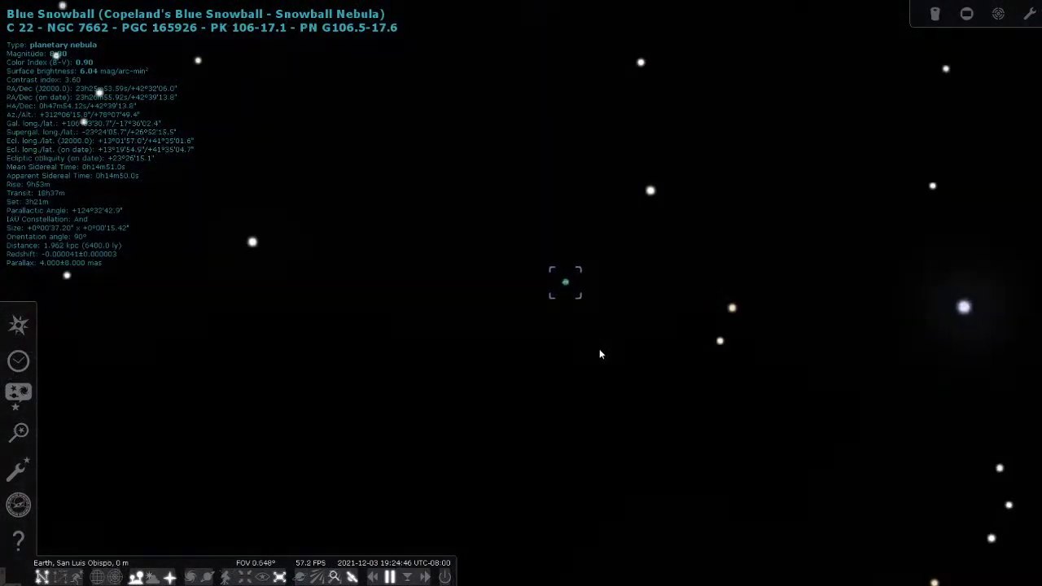
{"action": "scroll", "coordinate": [614, 325], "scroll_direction": "up", "scroll_amount": 3}
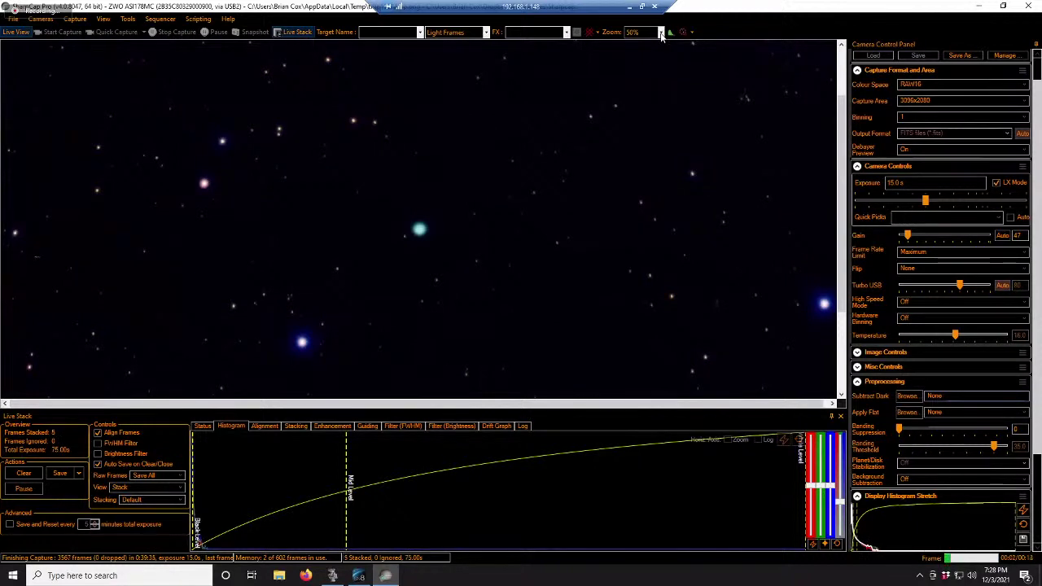
In SharpCap, compare the live-stacked Blue Snowball image at 100%, 20% and 75% preview zoom
{"action": "left_click", "coordinate": [660, 33]}
{"action": "left_click", "coordinate": [633, 117]}
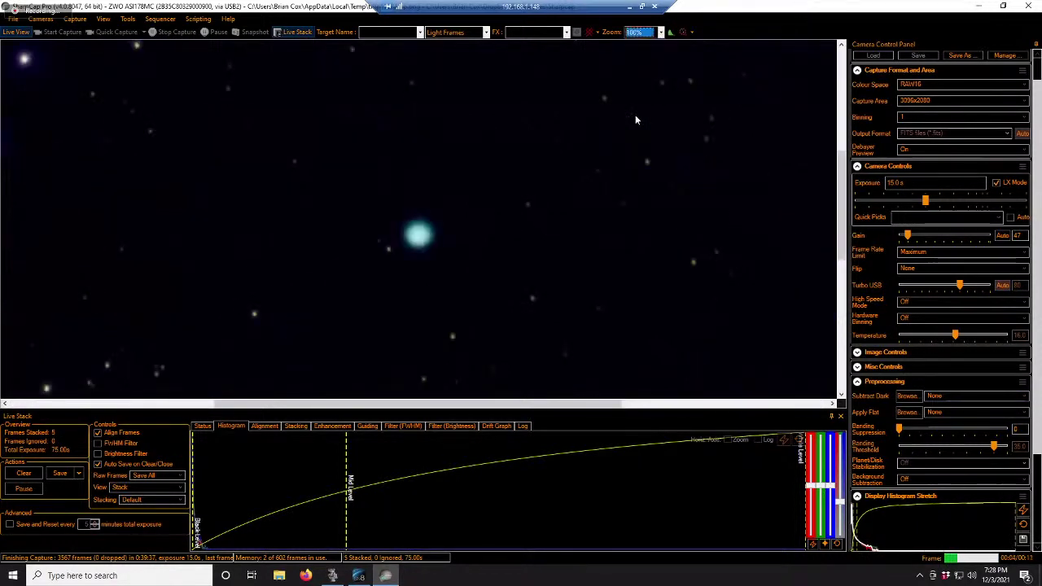
{"action": "left_click", "coordinate": [660, 32]}
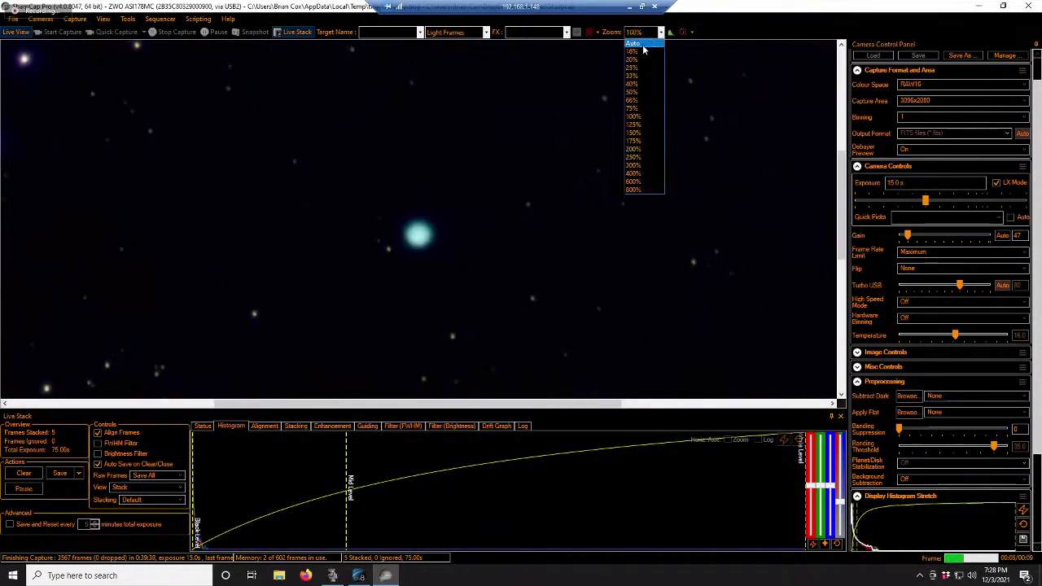
{"action": "left_click", "coordinate": [642, 60]}
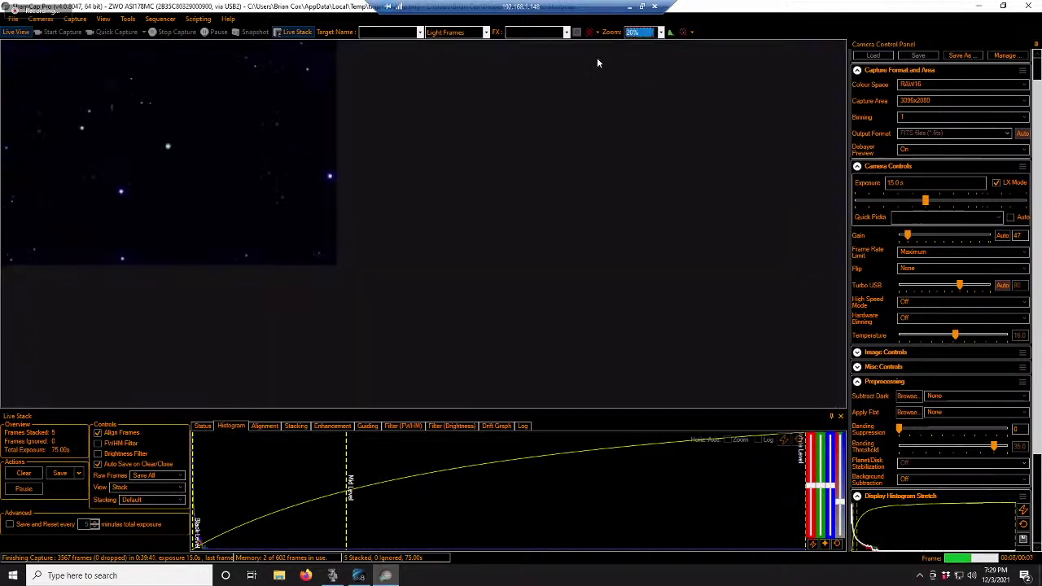
{"action": "left_click", "coordinate": [660, 32]}
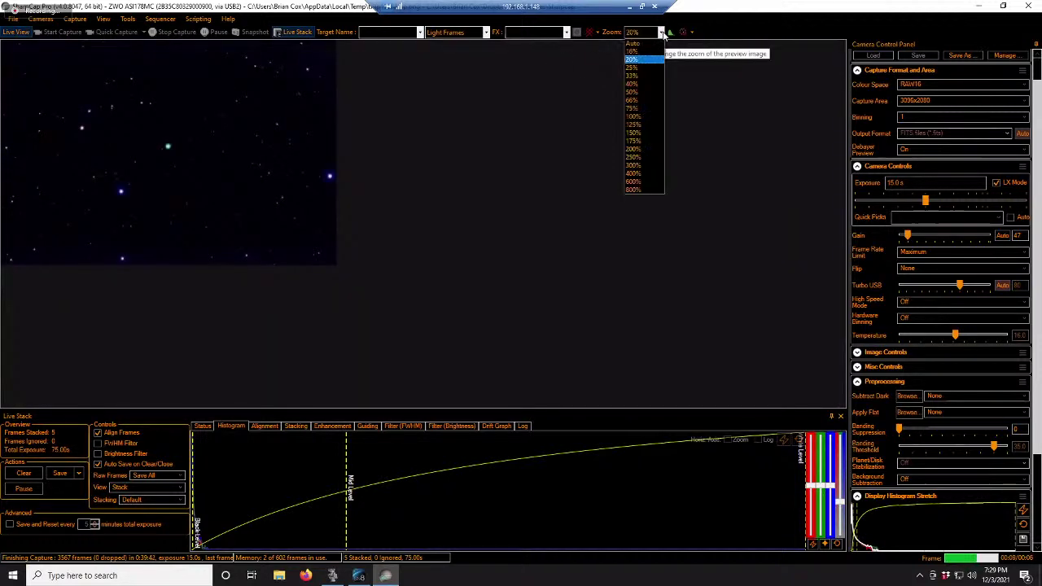
{"action": "left_click", "coordinate": [643, 105]}
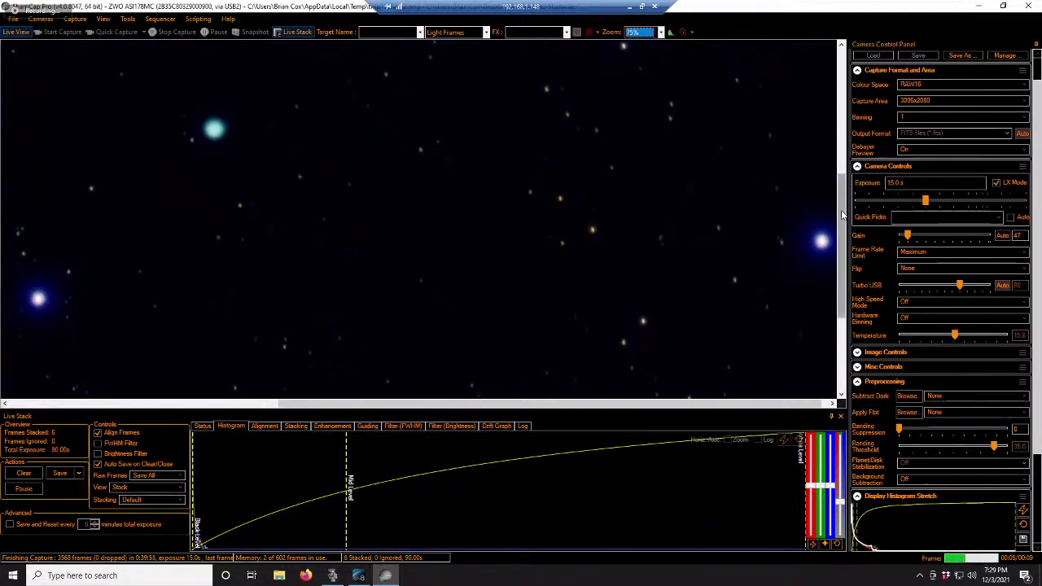
{"action": "scroll", "coordinate": [843, 215], "scroll_direction": "up", "scroll_amount": 3}
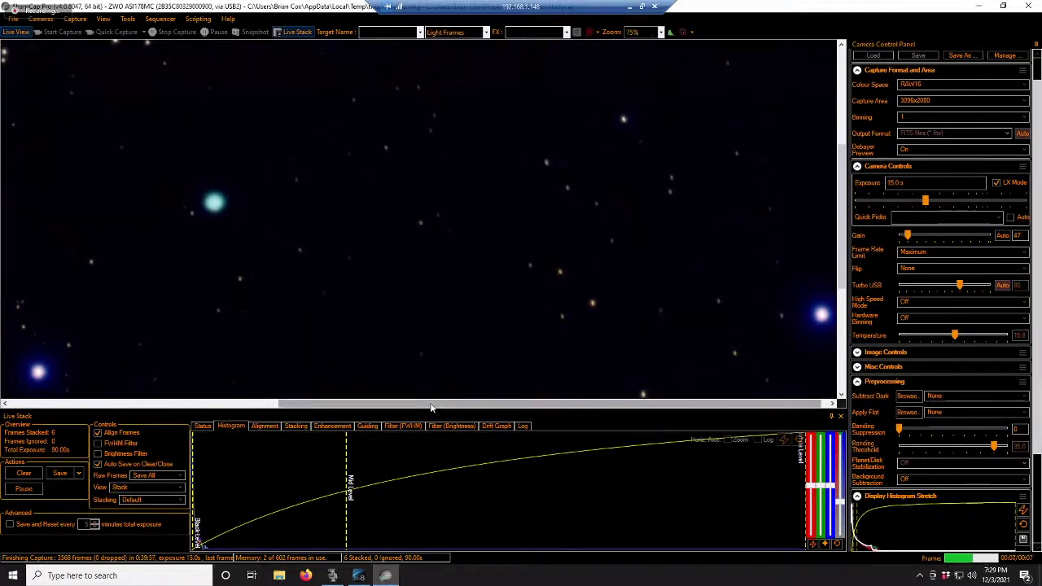
{"action": "left_click_drag", "start_coordinate": [431, 407], "coordinate": [392, 403]}
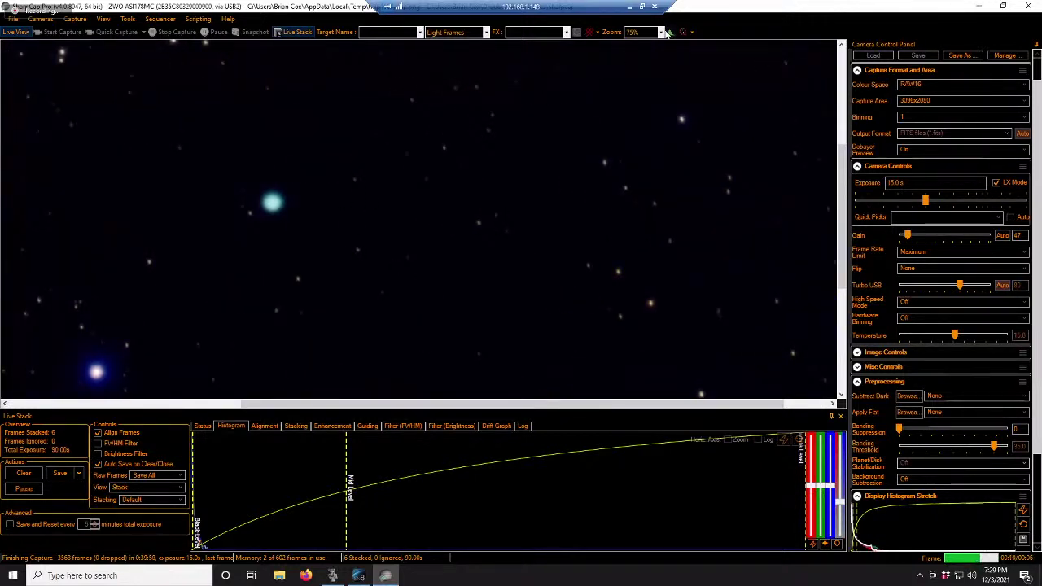
Try the preview at 250% zoom, and settle on 150% with the nebula brought nearer the middle of the view
{"action": "left_click", "coordinate": [661, 32]}
{"action": "left_click", "coordinate": [638, 158]}
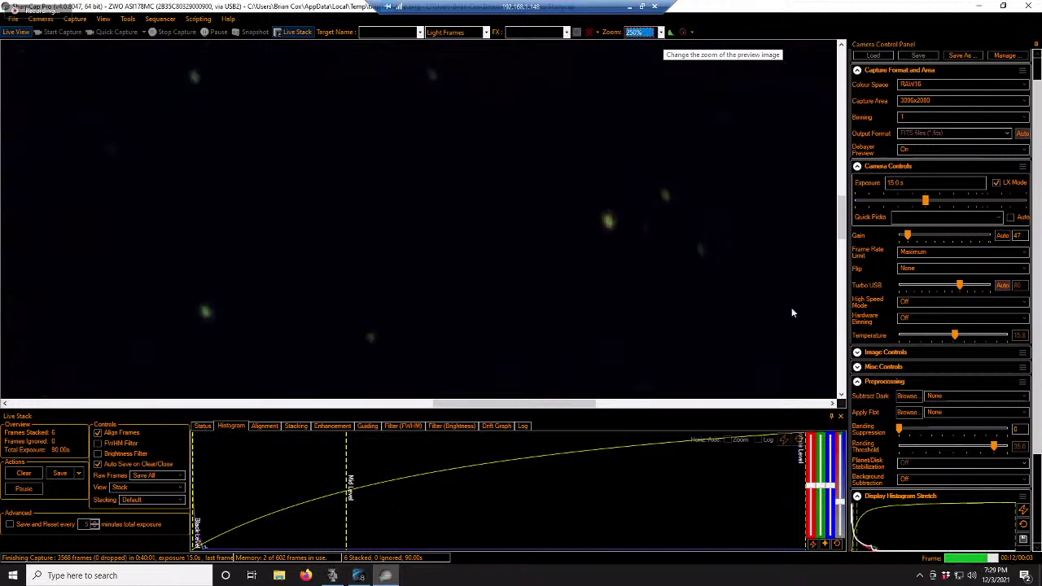
{"action": "left_click_drag", "start_coordinate": [843, 218], "coordinate": [844, 197]}
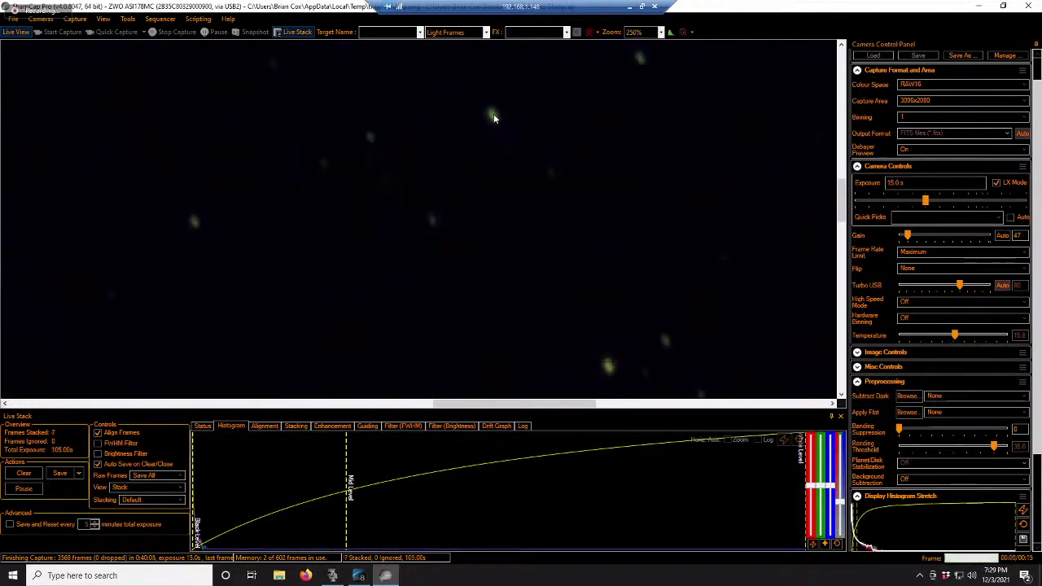
{"action": "left_click", "coordinate": [651, 33]}
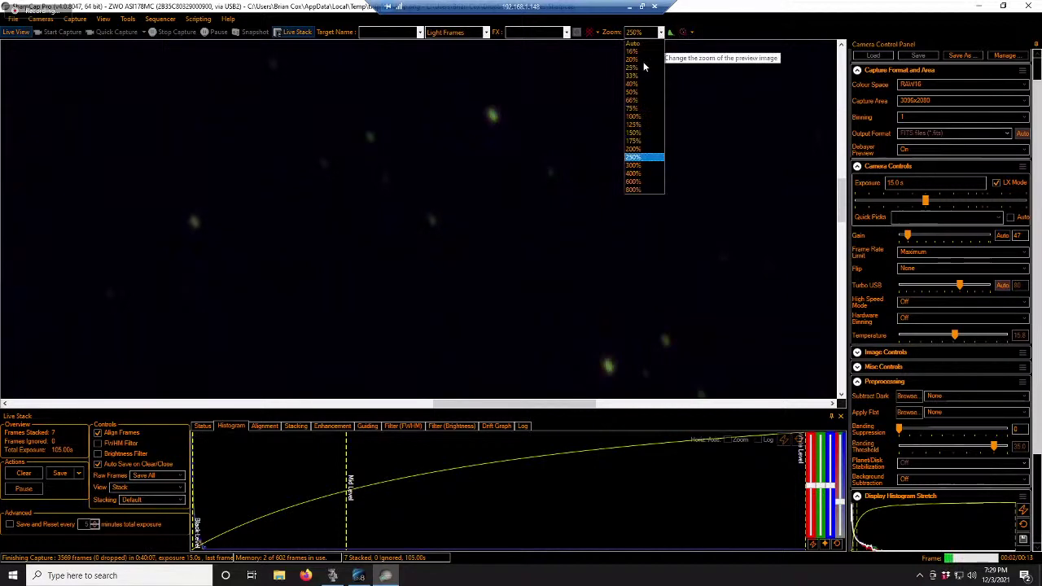
{"action": "left_click", "coordinate": [639, 132]}
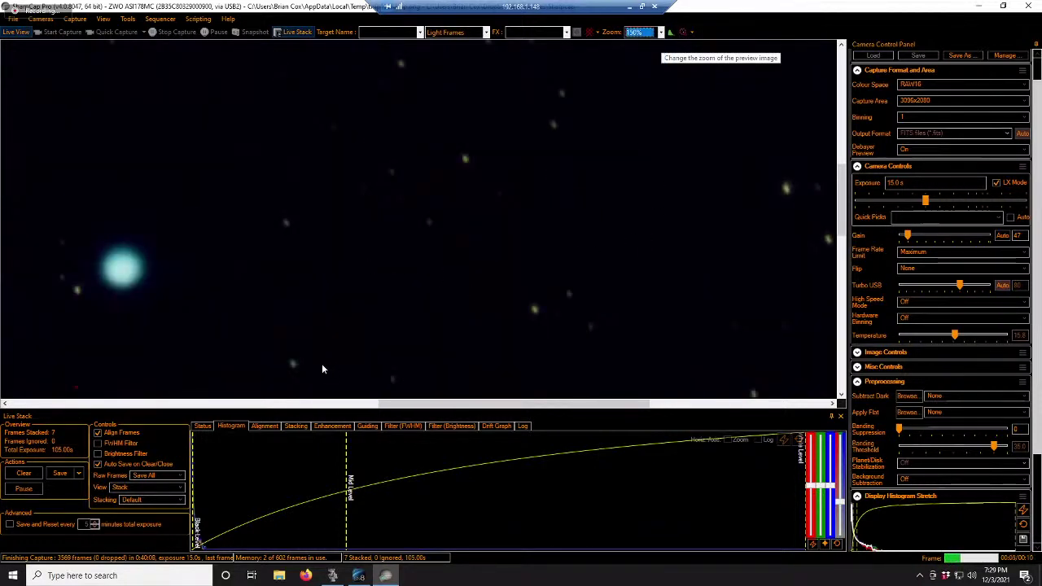
{"action": "left_click_drag", "start_coordinate": [395, 406], "coordinate": [319, 411]}
{"action": "scroll", "coordinate": [404, 269], "scroll_direction": "down", "scroll_amount": 1}
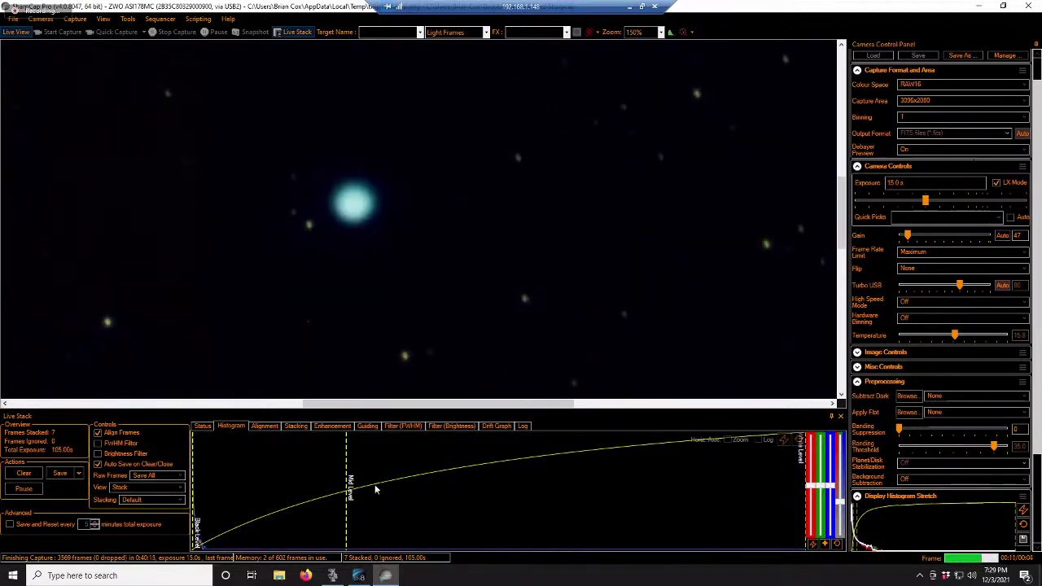
Raise the Mid Level of the live stack histogram to darken the nebula's display stretch
{"action": "left_click_drag", "start_coordinate": [348, 506], "coordinate": [635, 517]}
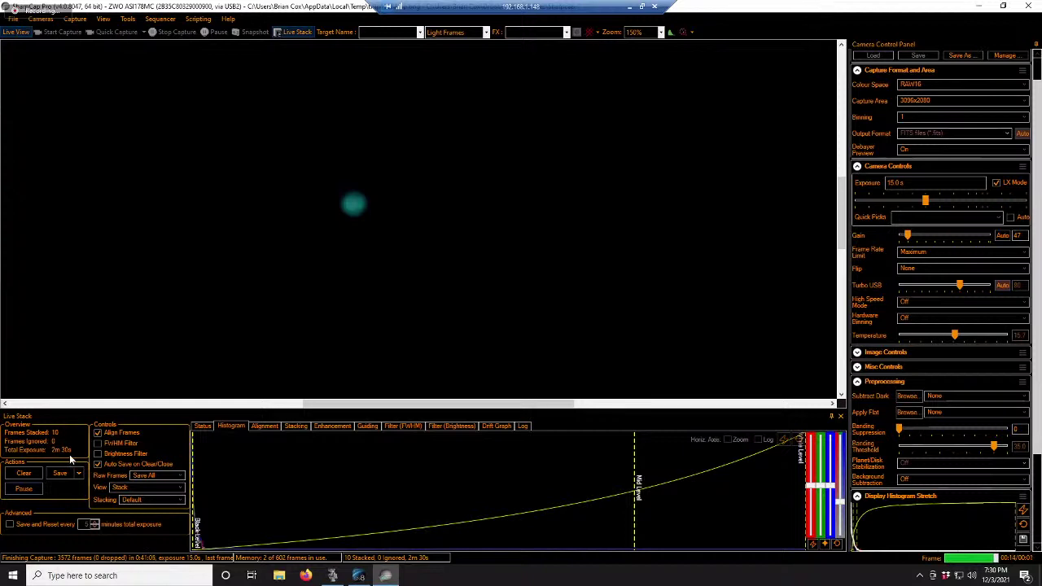
Pause the live stacking of the Blue Snowball Nebula and set the preview zoom to Auto
{"action": "left_click", "coordinate": [22, 489]}
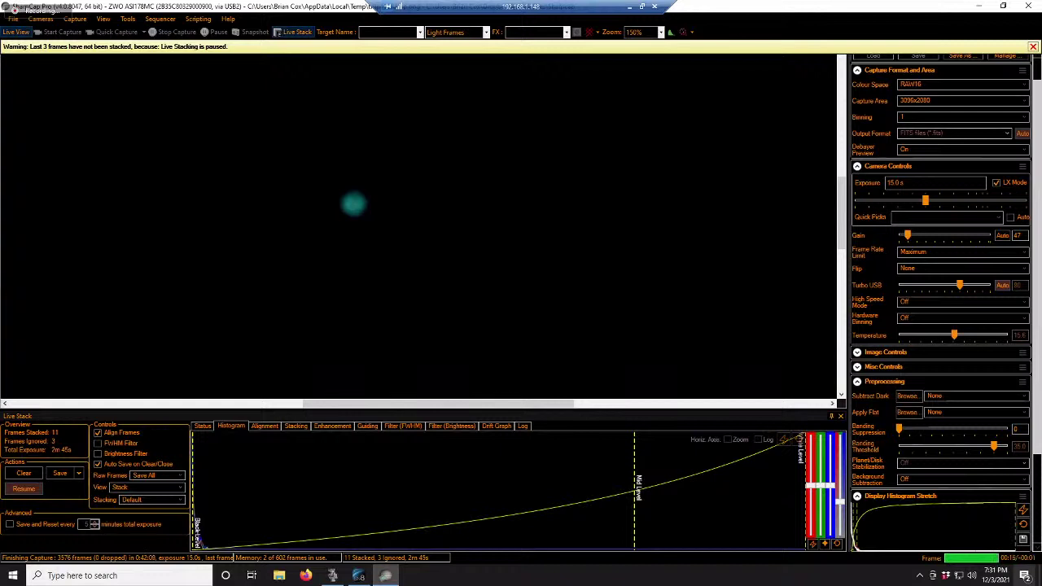
{"action": "left_click", "coordinate": [660, 33]}
{"action": "left_click", "coordinate": [643, 44]}
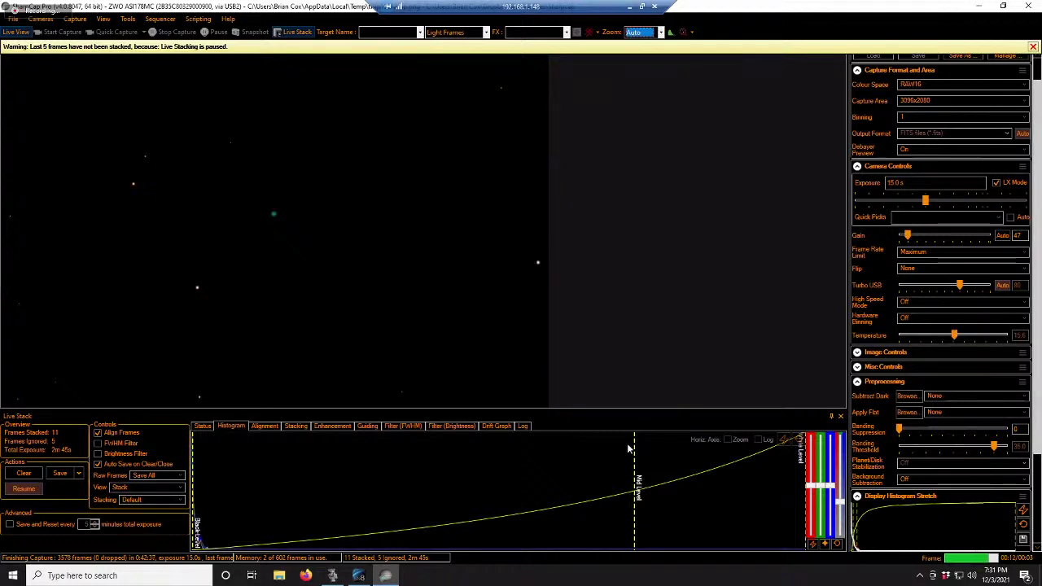
Compare reset and auto-stretched live stack levels, reset the display histogram stretch, and settle on Auto Stretch for the stack
{"action": "left_click", "coordinate": [784, 439]}
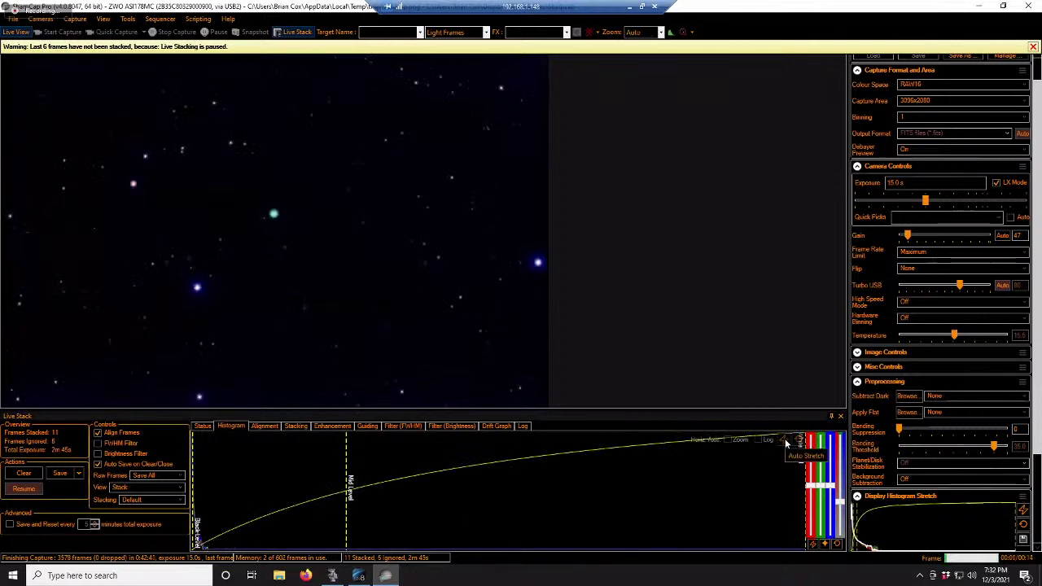
{"action": "left_click", "coordinate": [784, 439]}
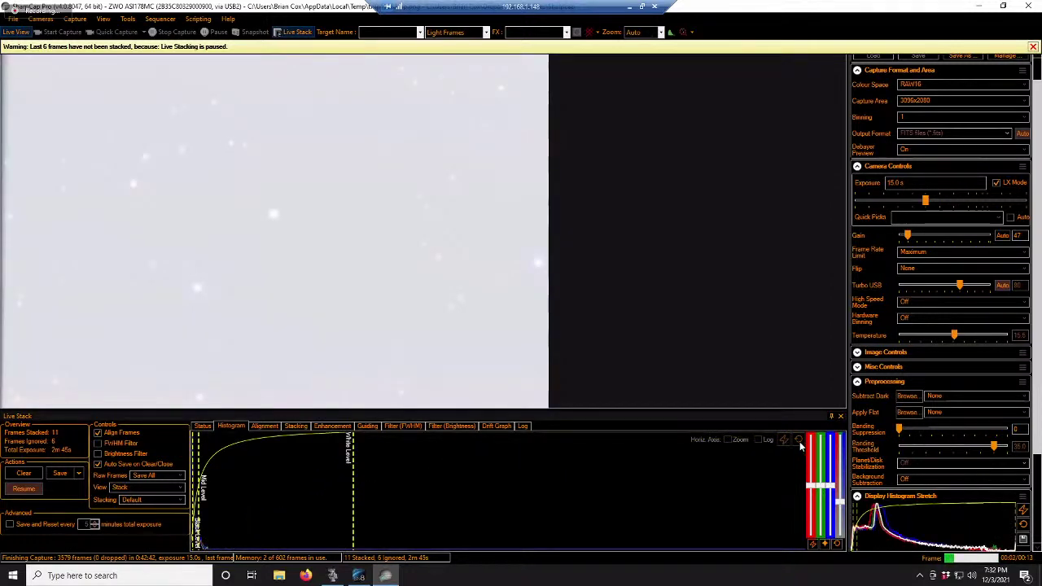
{"action": "left_click", "coordinate": [798, 441]}
{"action": "left_click", "coordinate": [784, 439]}
{"action": "left_click", "coordinate": [799, 441]}
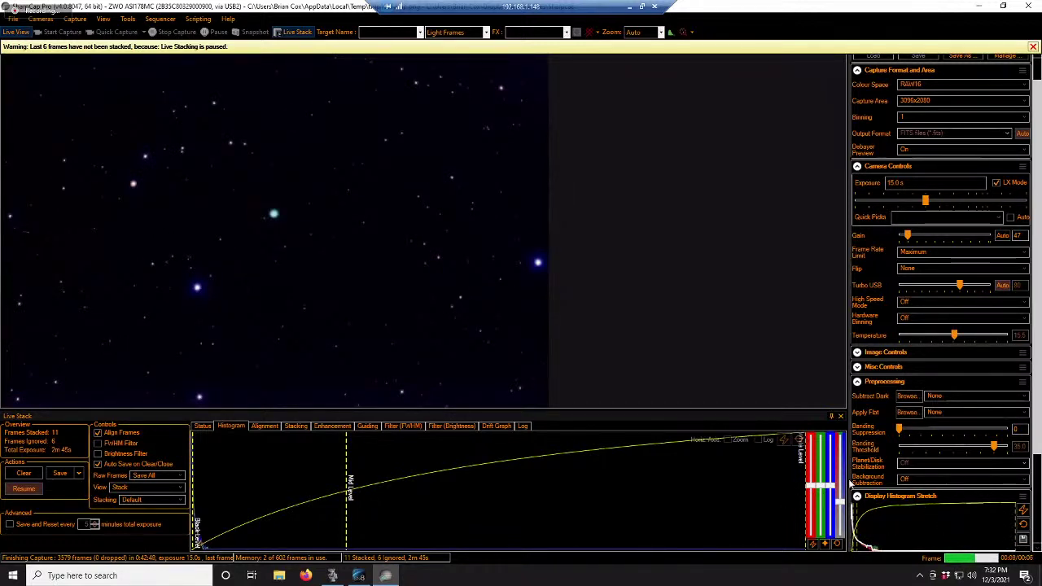
{"action": "left_click", "coordinate": [1023, 524]}
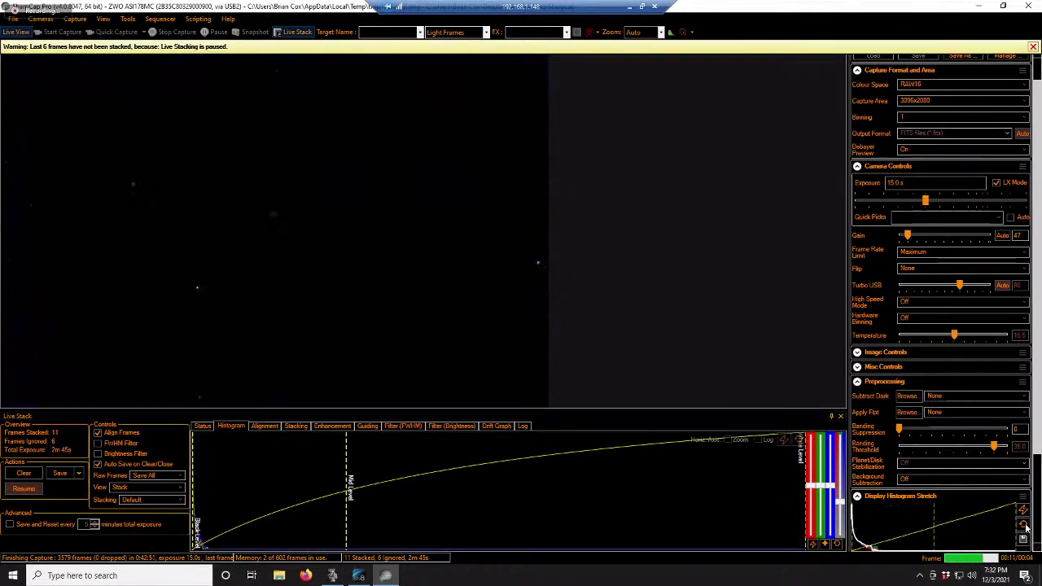
{"action": "left_click", "coordinate": [781, 439]}
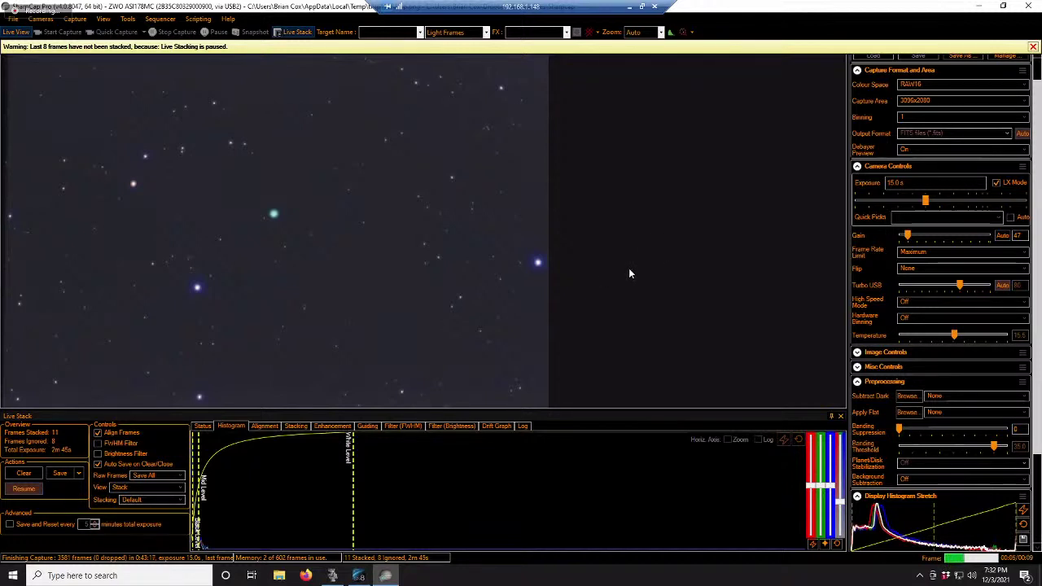
In the planetarium software, search for "andromed" and slew the telescope to the Andromeda Galaxy
{"action": "left_click", "coordinate": [361, 575]}
{"action": "triple_click", "coordinate": [953, 32]}
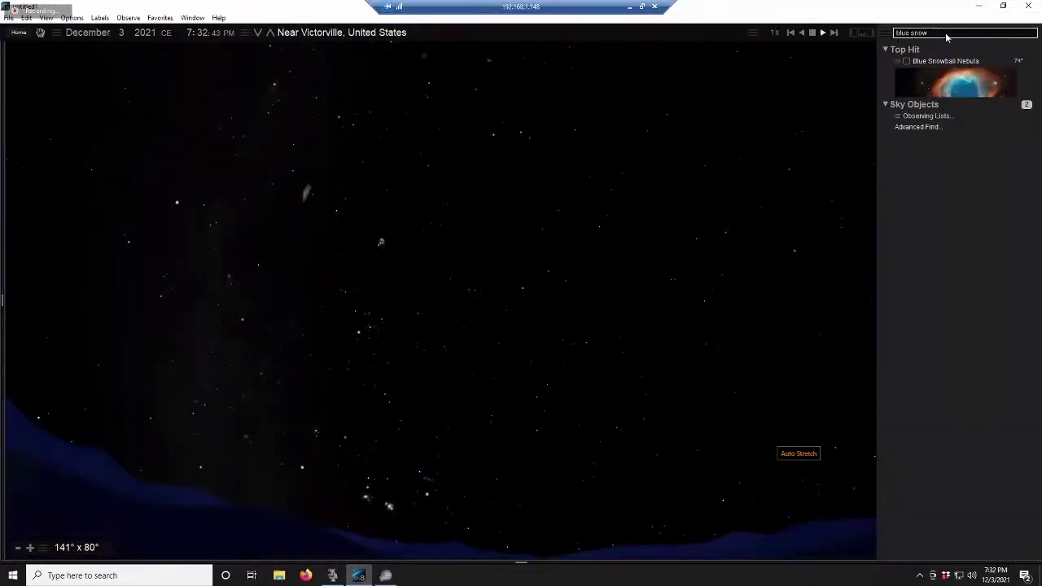
{"action": "type", "text": "andro"}
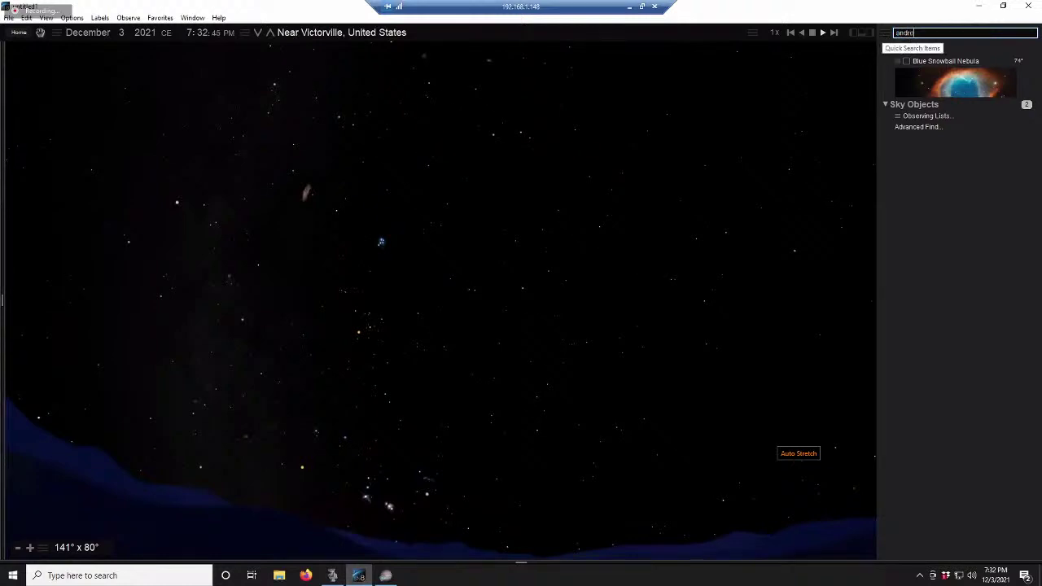
{"action": "type", "text": "meda g"}
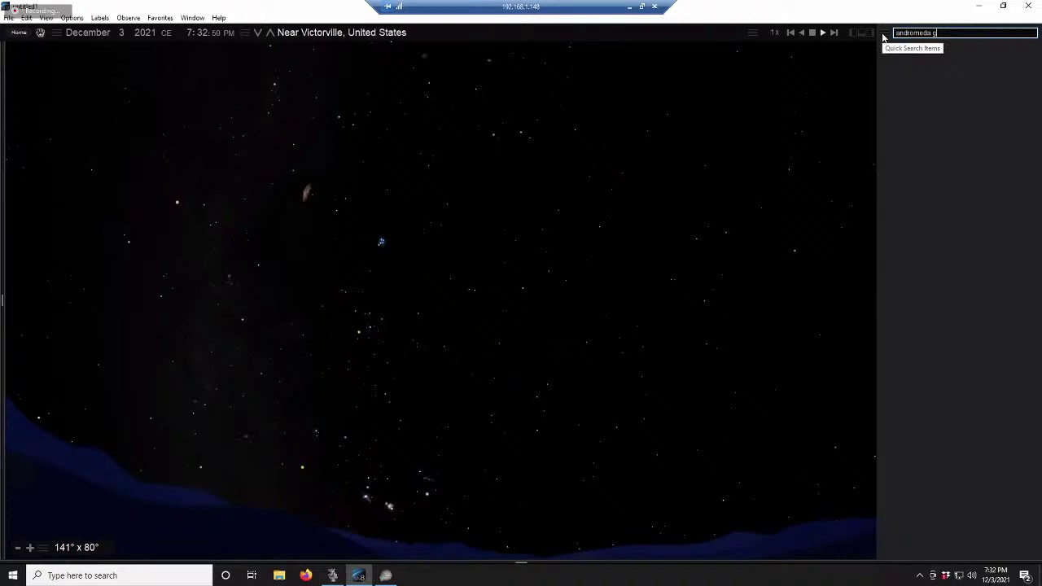
{"action": "key", "text": "BackSpace"}
{"action": "key", "text": "BackSpace"}
{"action": "key", "text": "BackSpace"}
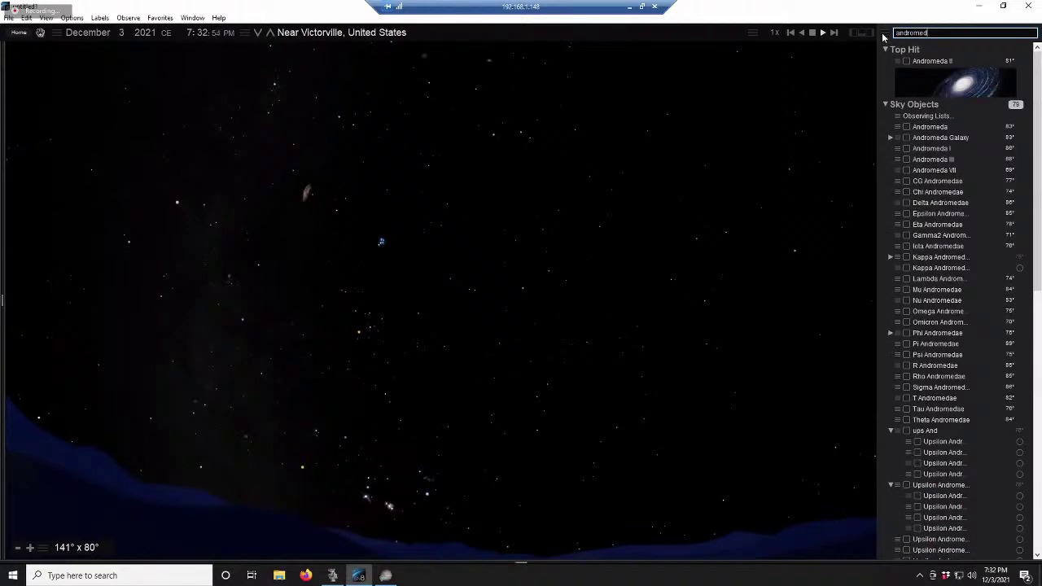
{"action": "right_click", "coordinate": [948, 139]}
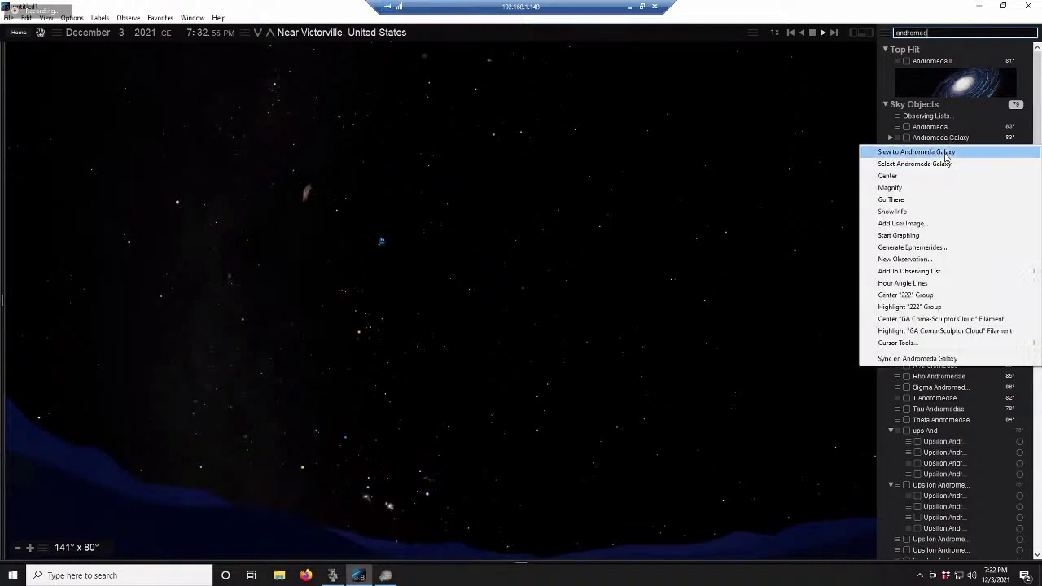
{"action": "left_click", "coordinate": [946, 152]}
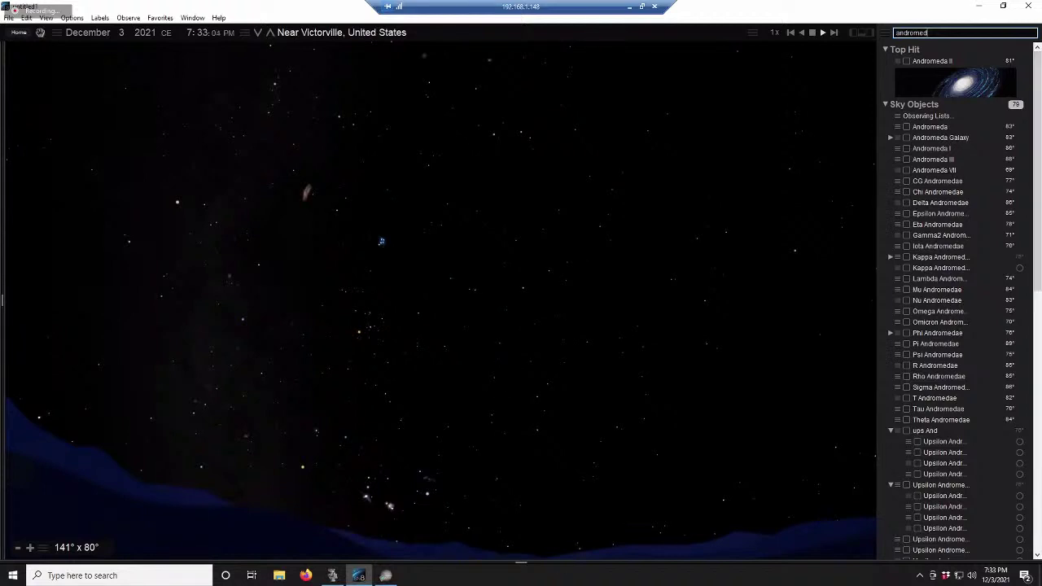
Back in SharpCap, close the live stack and set the camera gain to 250
{"action": "left_click", "coordinate": [386, 575]}
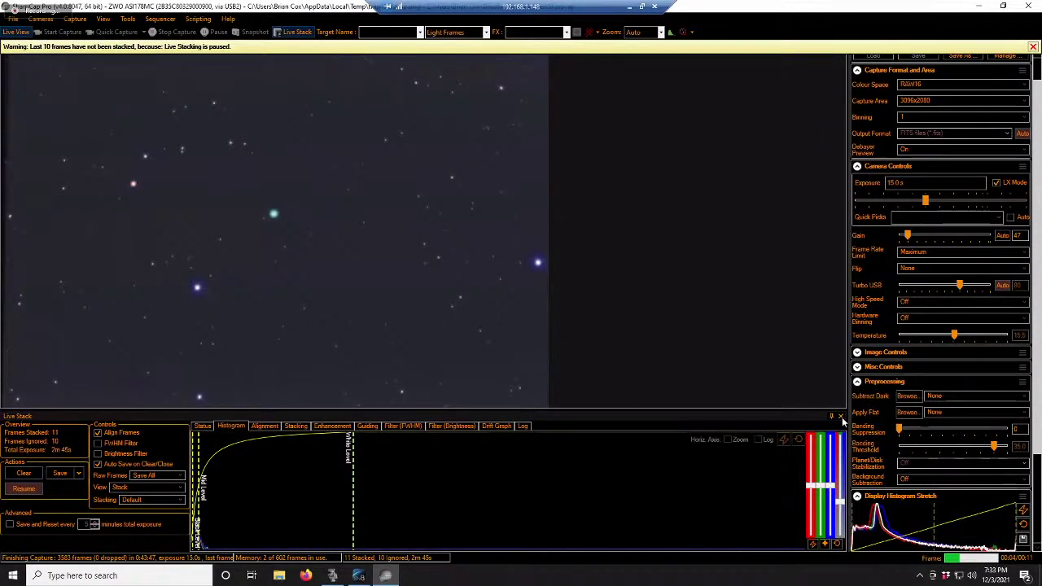
{"action": "left_click", "coordinate": [840, 417]}
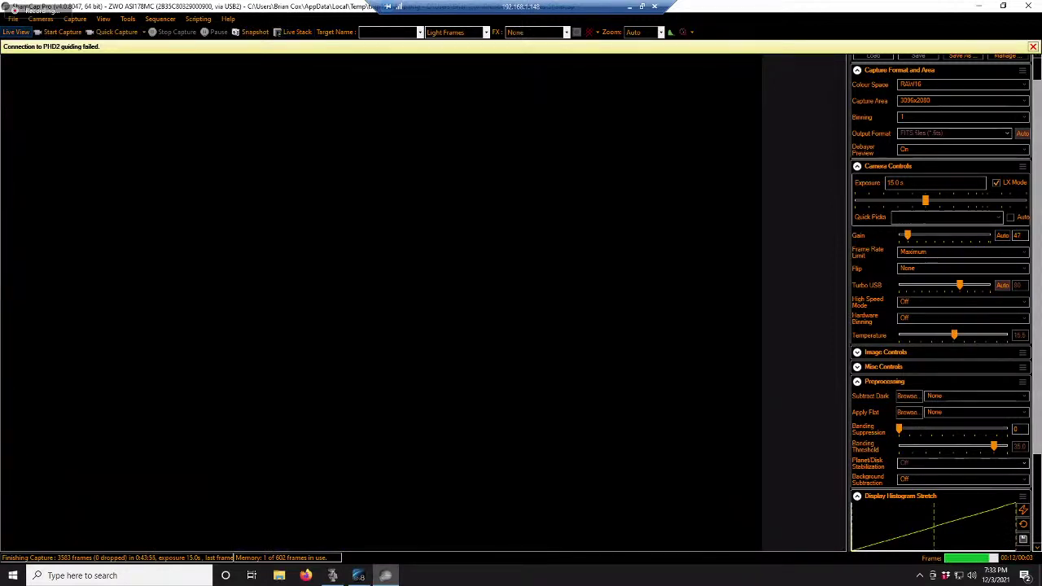
{"action": "left_click", "coordinate": [1032, 46]}
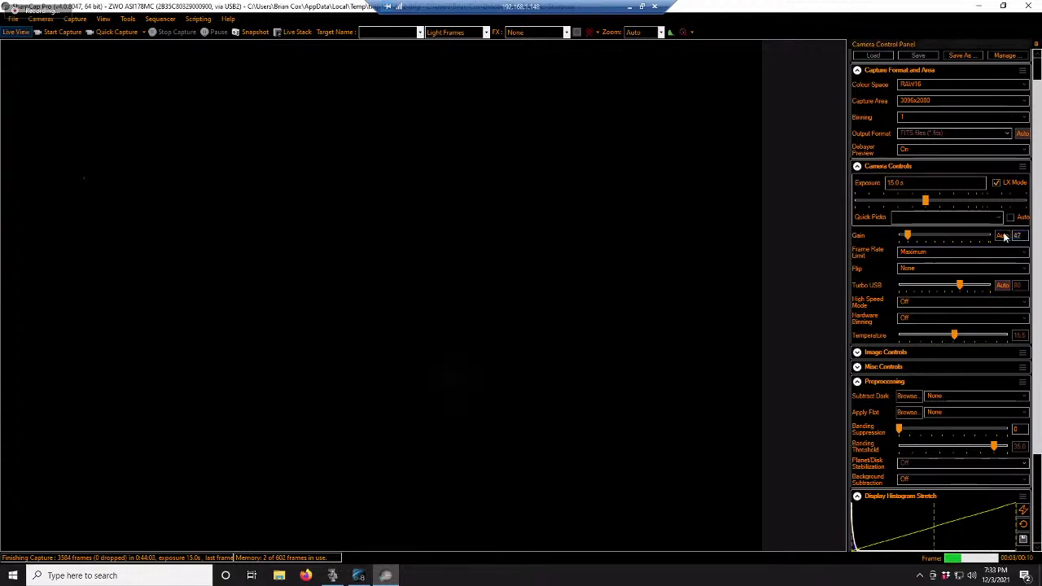
{"action": "type", "text": "250"}
{"action": "key", "text": "Return"}
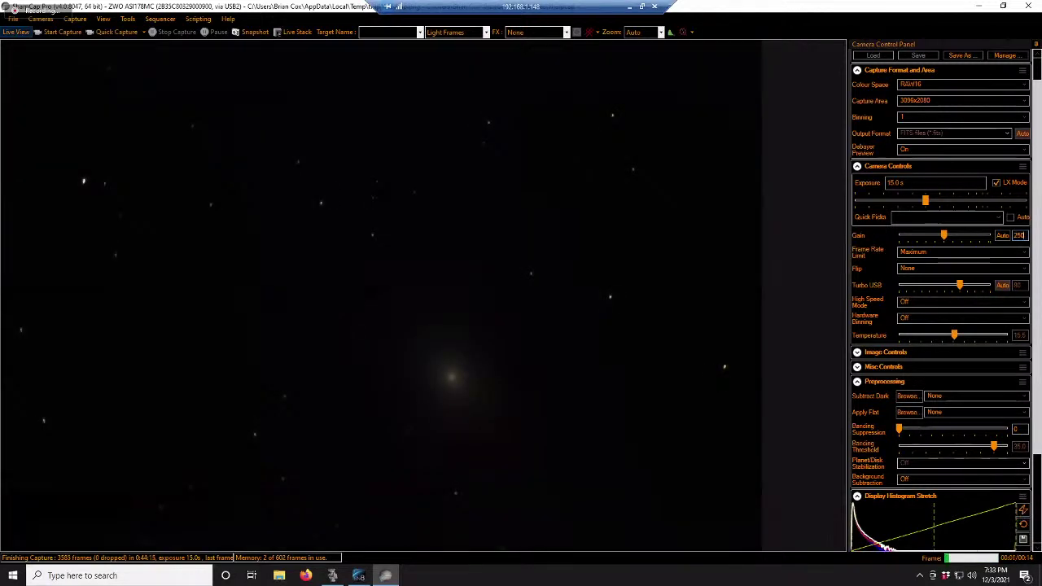
Plate-solve and re-centre the mount on the Andromeda Galaxy, and start a new live stack
{"action": "scroll", "coordinate": [1040, 424], "scroll_direction": "down", "scroll_amount": 1}
{"action": "scroll", "coordinate": [1040, 423], "scroll_direction": "down", "scroll_amount": 1}
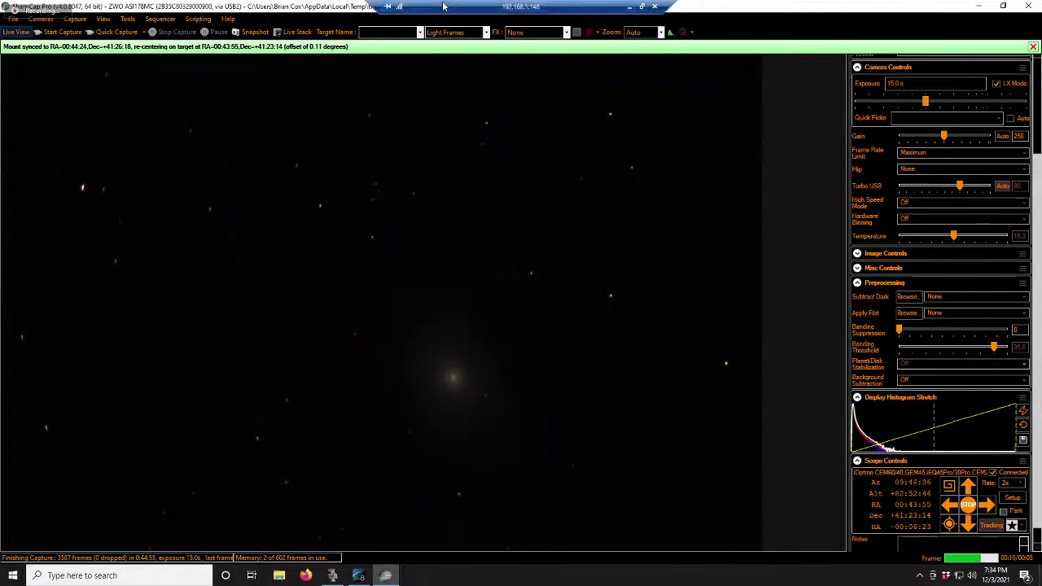
{"action": "left_click", "coordinate": [298, 32]}
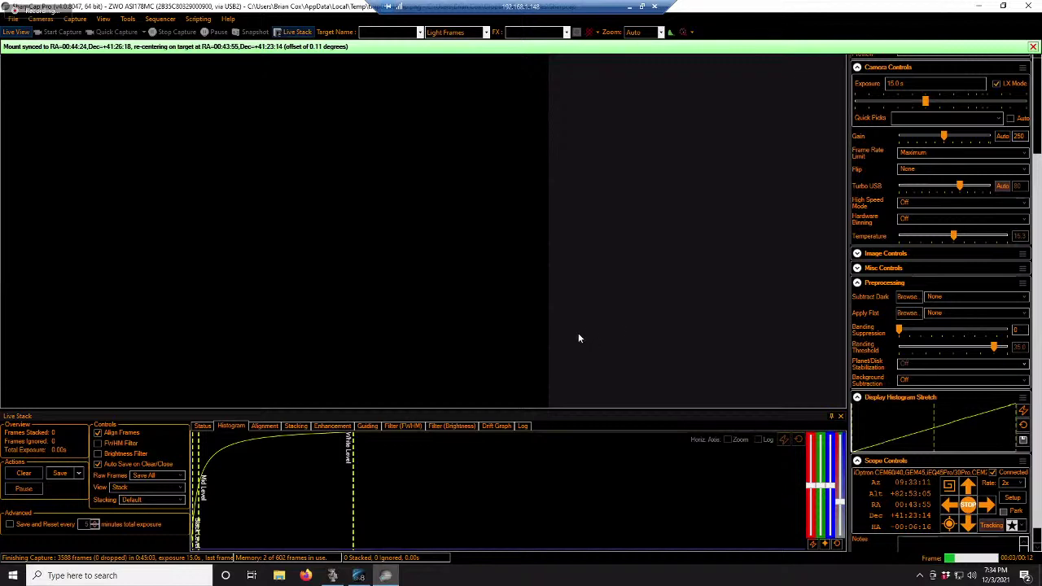
{"action": "left_click", "coordinate": [1032, 46]}
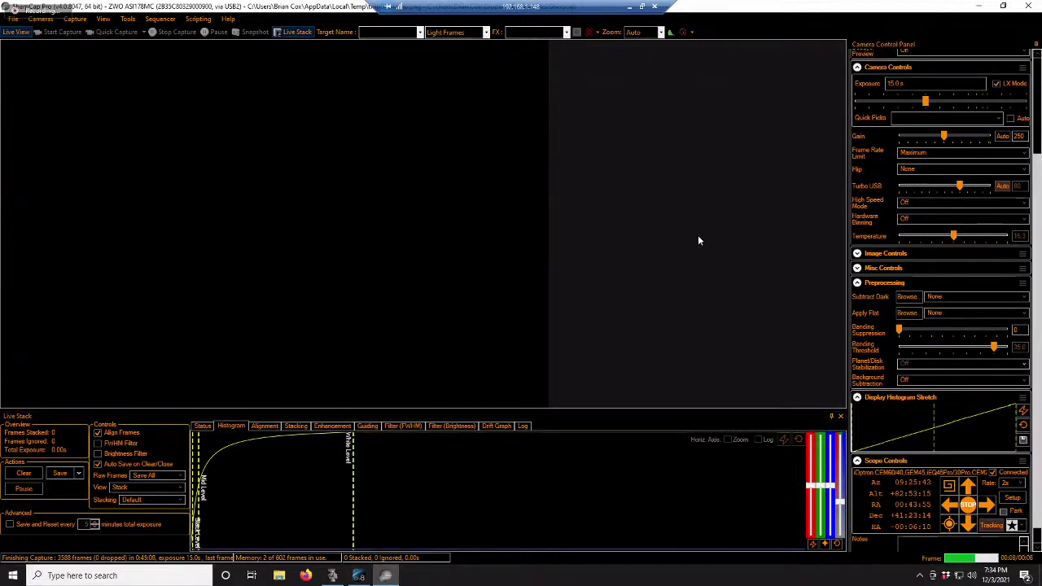
Reset and auto-stretch the live stack histogram of the Andromeda Galaxy, and pause the stacking once frames have accumulated
{"action": "left_click", "coordinate": [798, 440]}
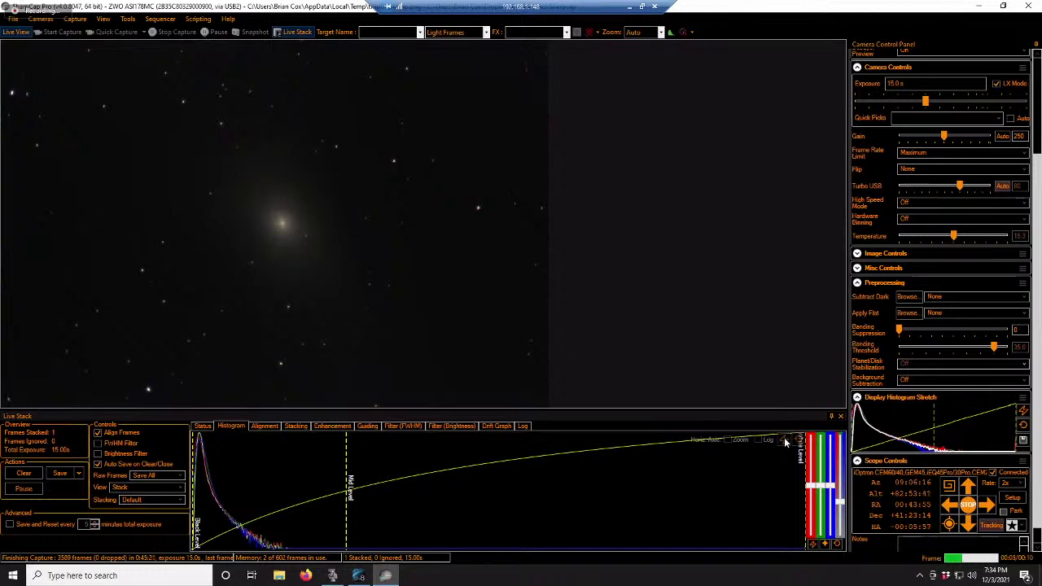
{"action": "left_click", "coordinate": [783, 438]}
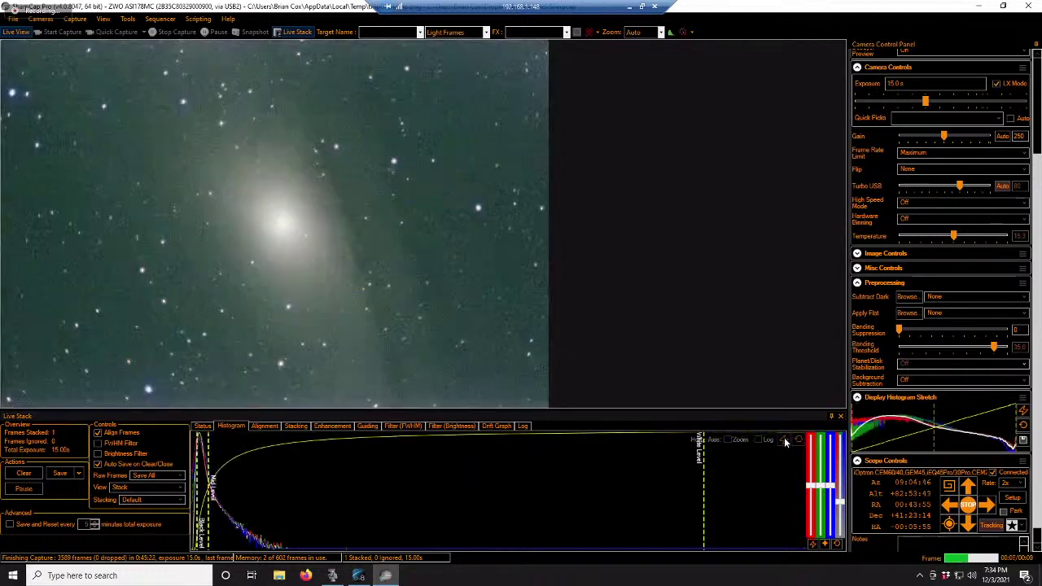
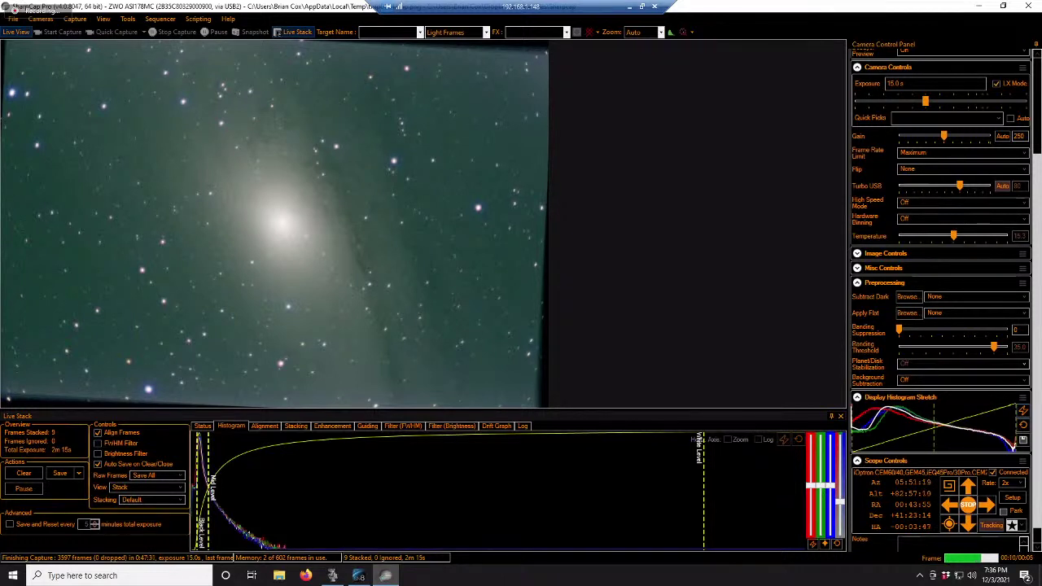
{"action": "left_click", "coordinate": [25, 490]}
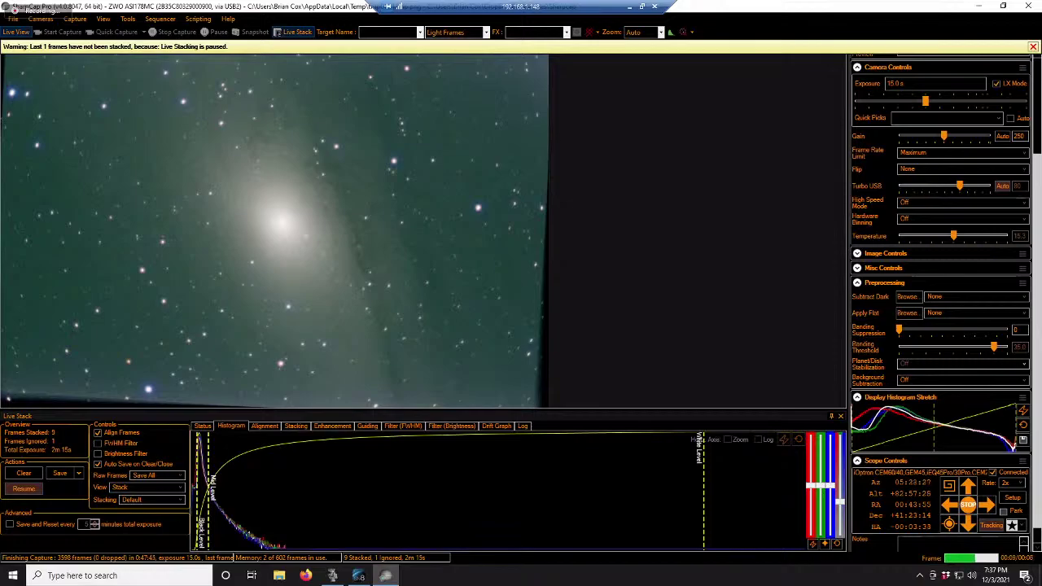
Consult the astronomy equipment summary document in Word, and restart the Andromeda Galaxy's live stack in SharpCap
{"action": "key", "text": "super+e"}
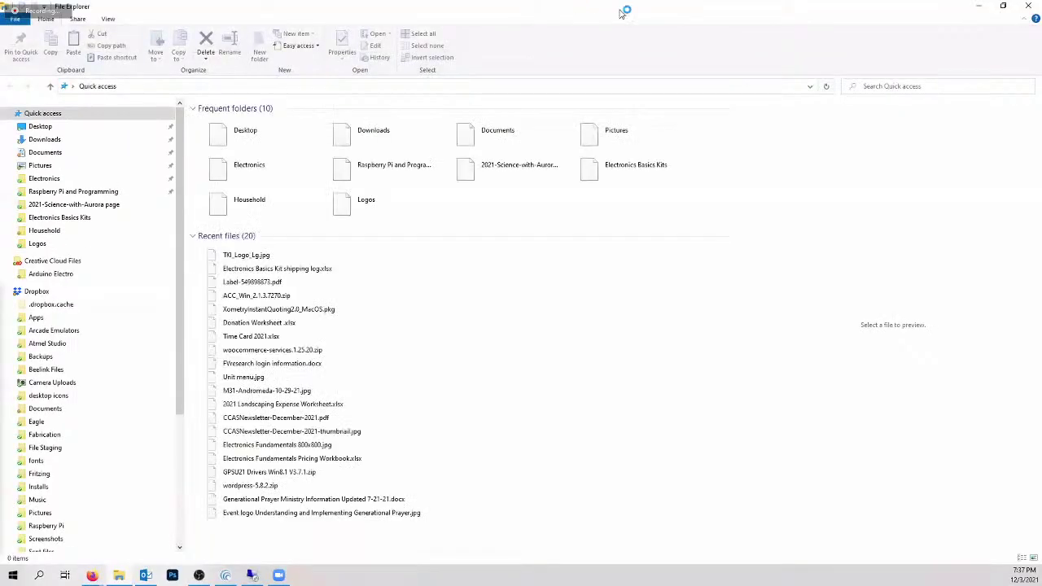
{"action": "key", "text": "alt+Tab"}
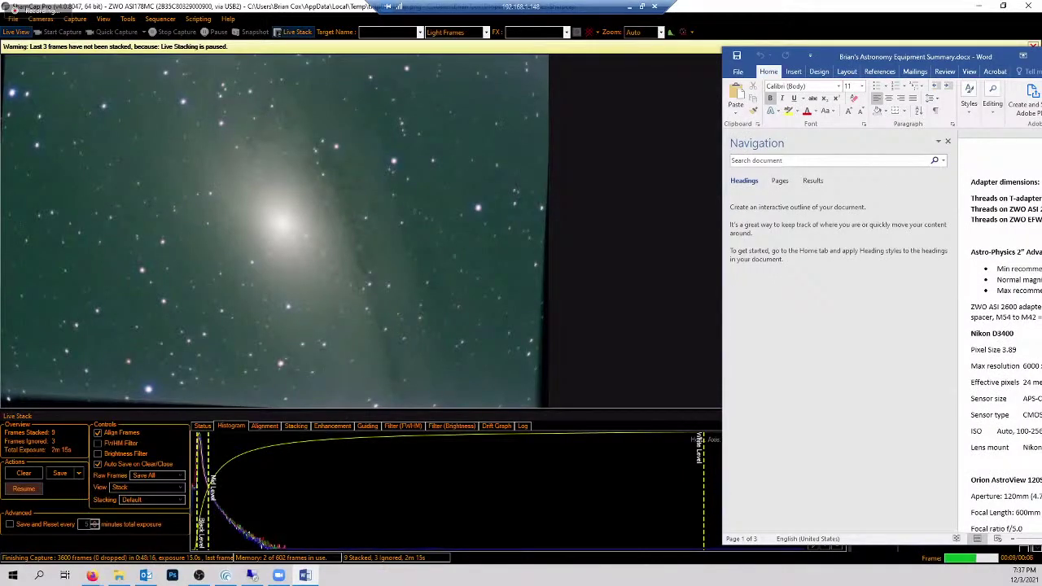
{"action": "left_click", "coordinate": [980, 51]}
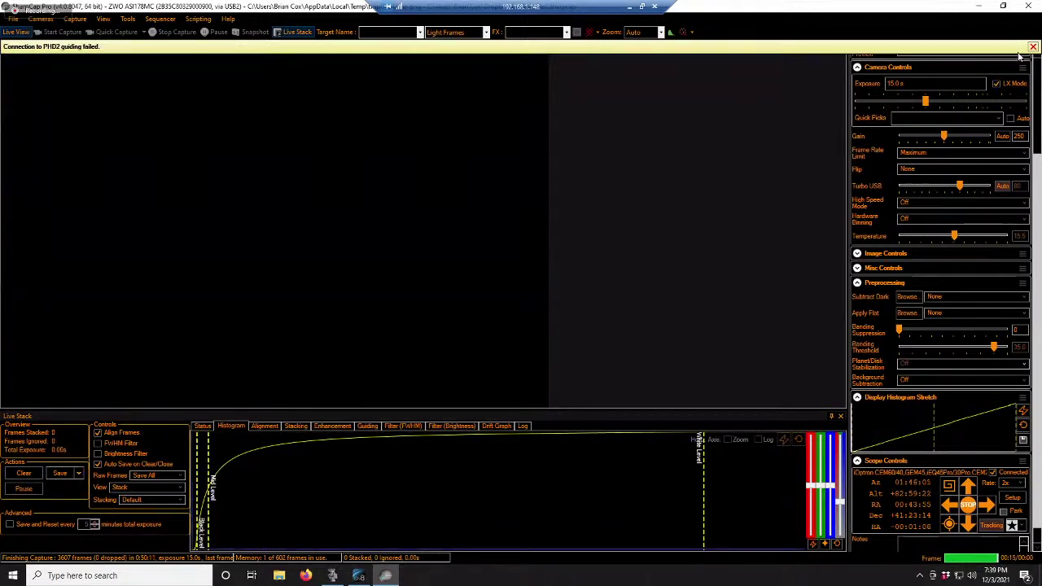
{"action": "left_click", "coordinate": [1033, 47]}
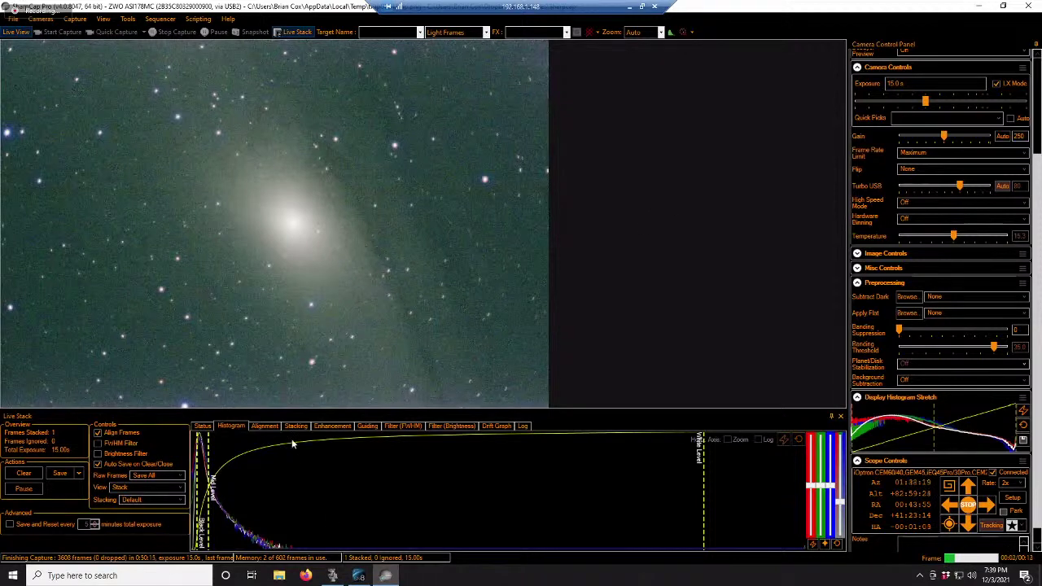
In the planetarium software, search for "owl cluster" and slew the telescope to the Owl Cluster
{"action": "left_click", "coordinate": [359, 575]}
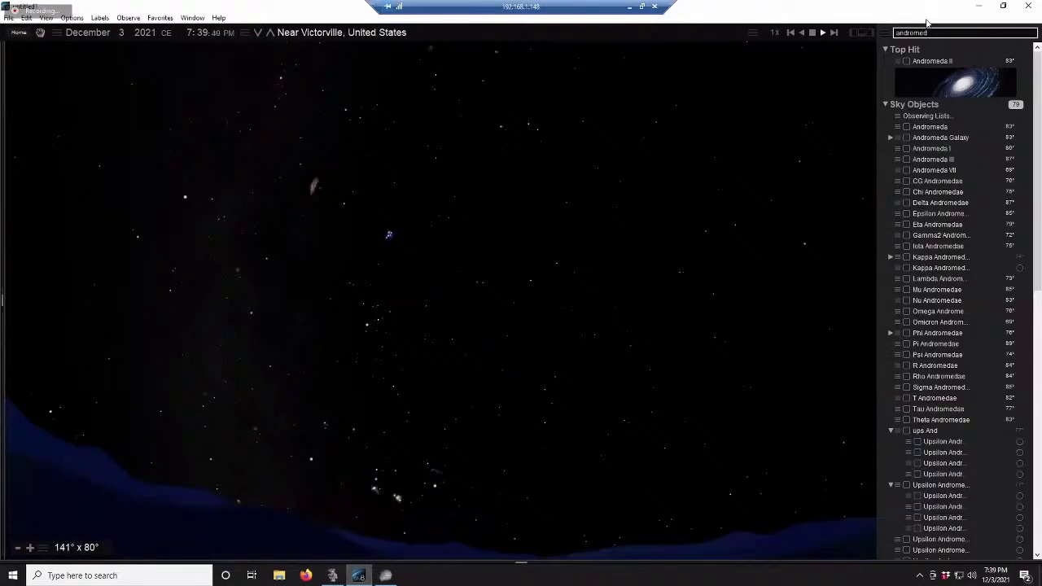
{"action": "double_click", "coordinate": [929, 35]}
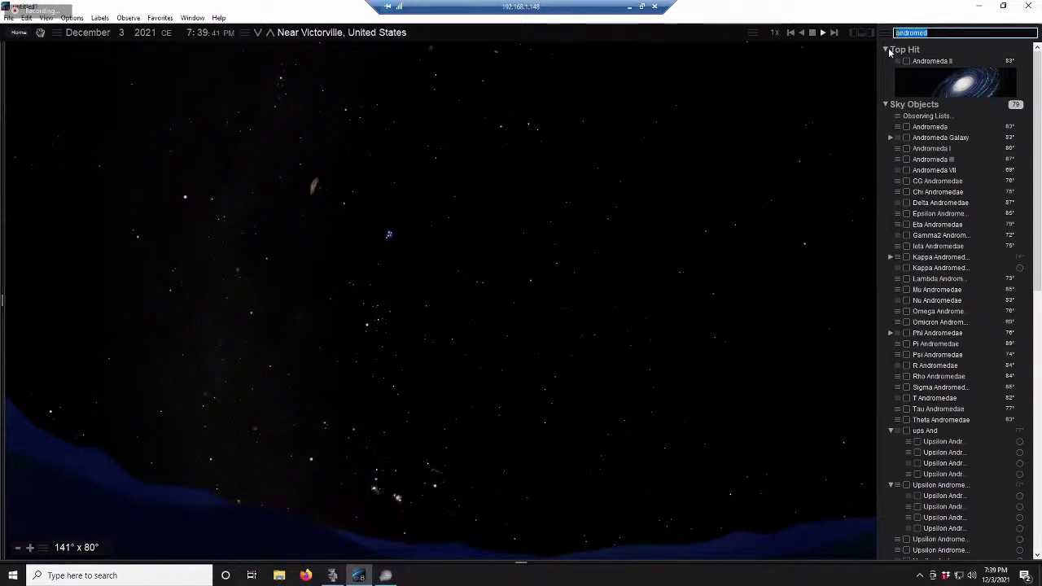
{"action": "type", "text": "owl"}
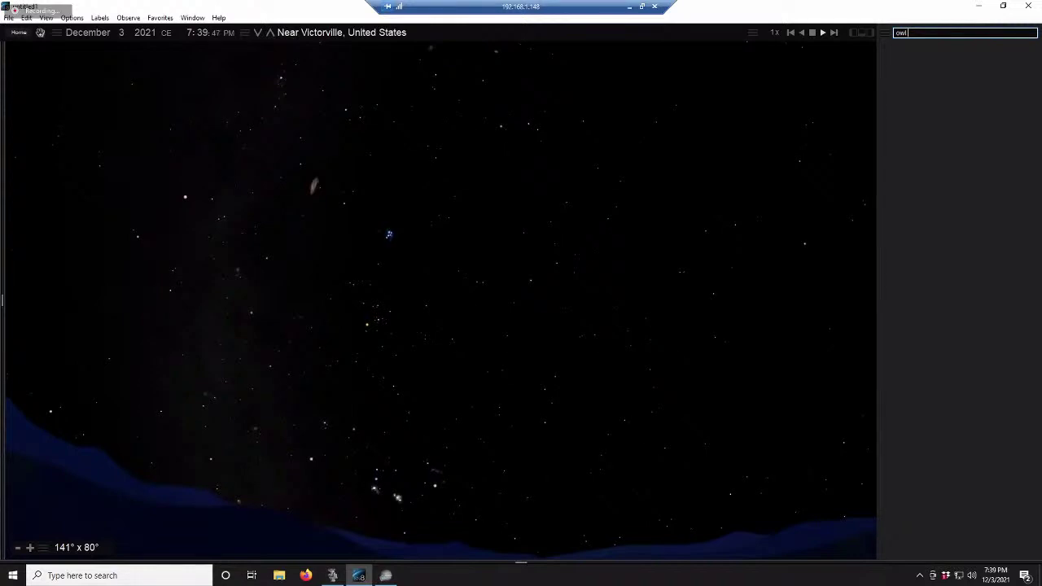
{"action": "type", "text": "cluster"}
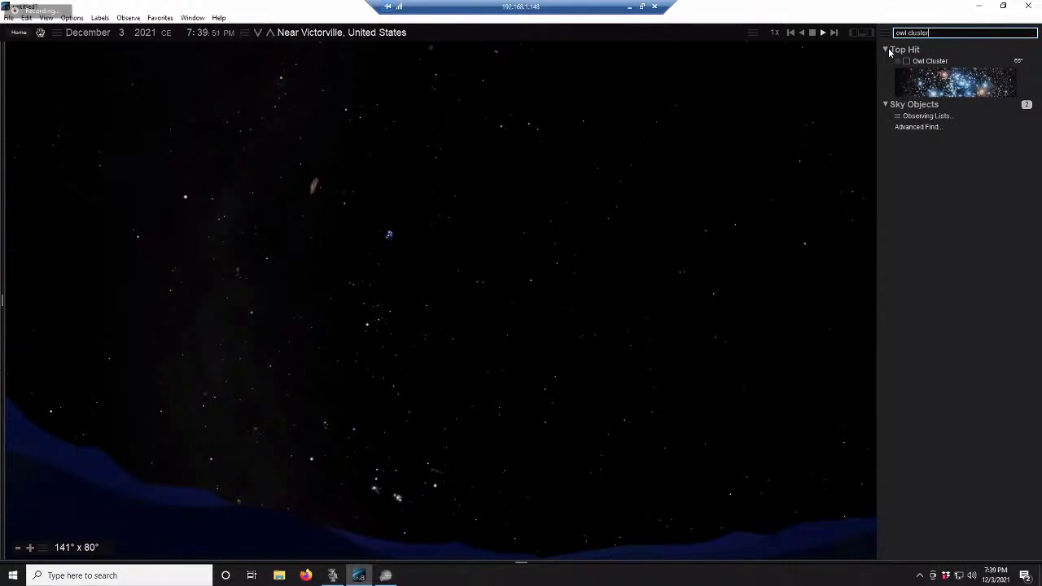
{"action": "right_click", "coordinate": [934, 64]}
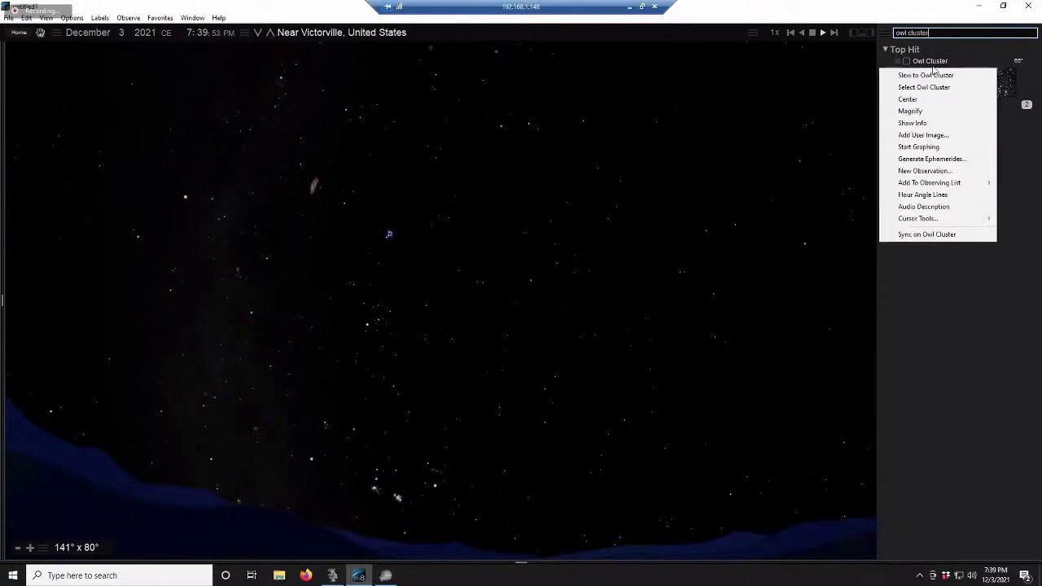
{"action": "left_click", "coordinate": [941, 77]}
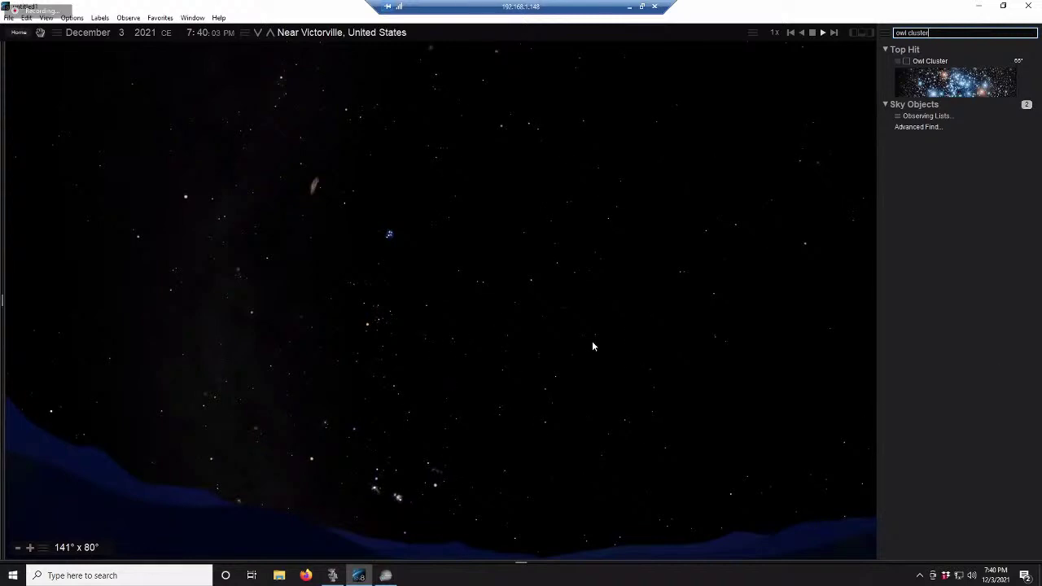
Switch to SharpCap, dismiss the guiding notification, then plate-solve and re-centre the mount on the Owl Cluster
{"action": "left_click", "coordinate": [386, 575]}
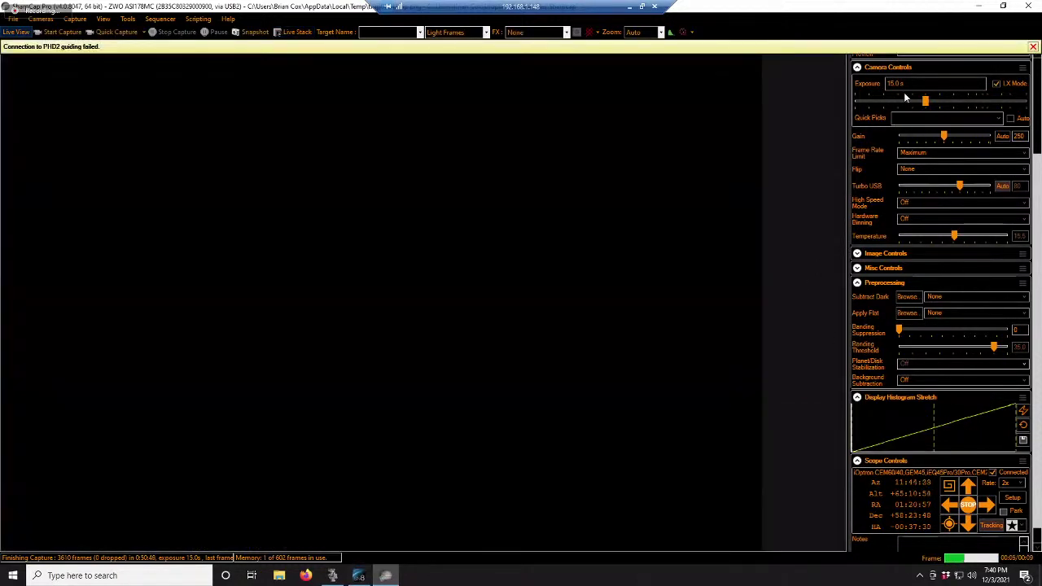
{"action": "left_click", "coordinate": [1033, 46]}
{"action": "scroll", "coordinate": [955, 257], "scroll_direction": "up", "scroll_amount": 3}
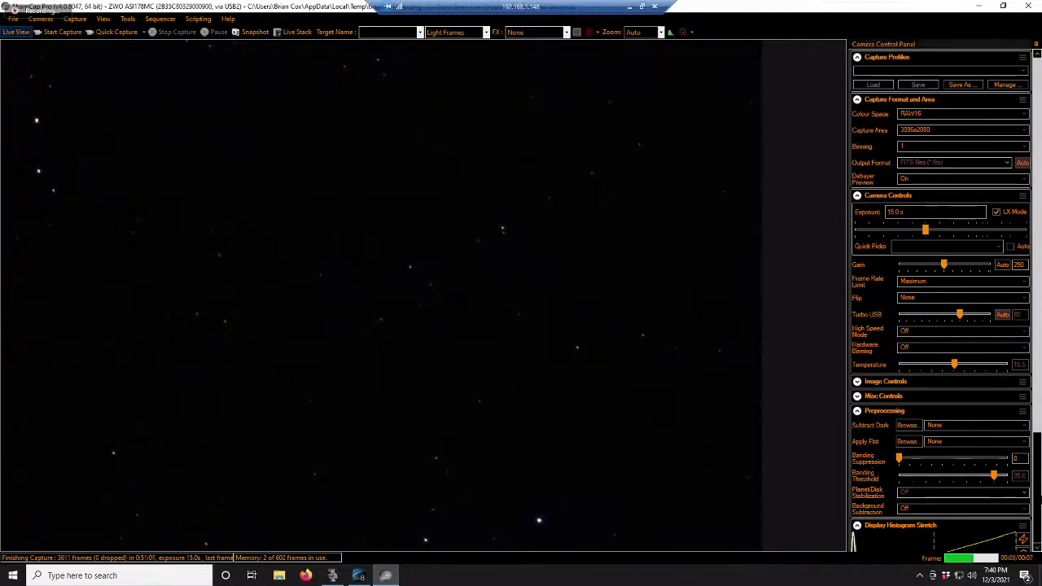
{"action": "scroll", "coordinate": [1016, 470], "scroll_direction": "down", "scroll_amount": 3}
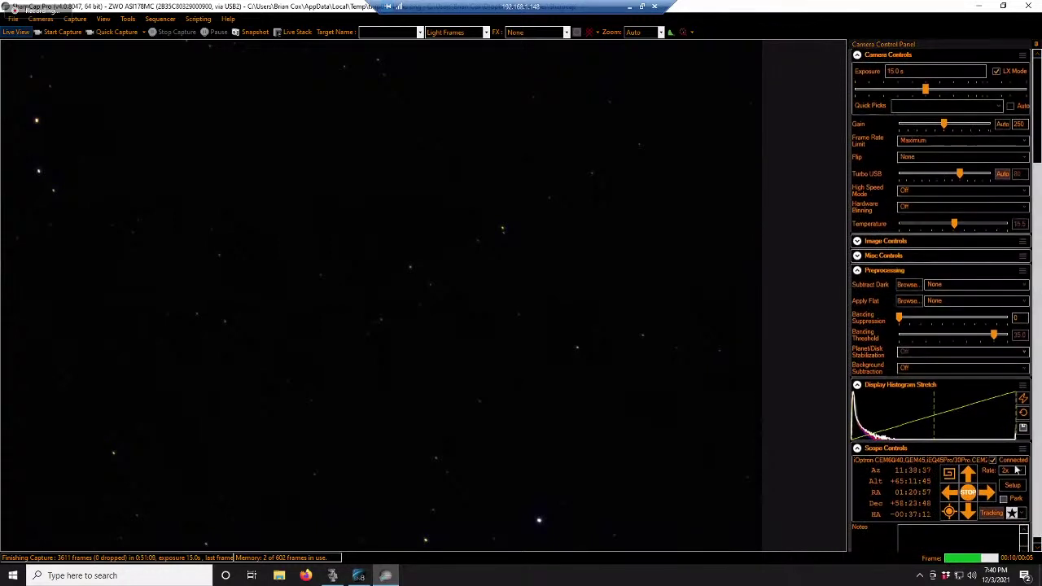
{"action": "left_click", "coordinate": [950, 512]}
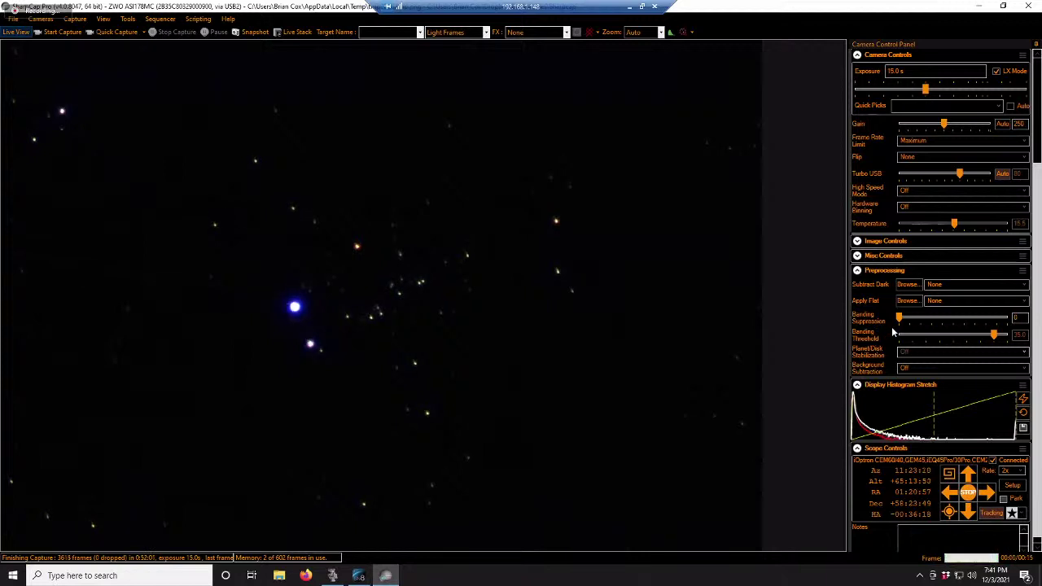
Start live stacking the Owl Cluster and auto-stretch the live stack histogram
{"action": "left_click", "coordinate": [303, 33]}
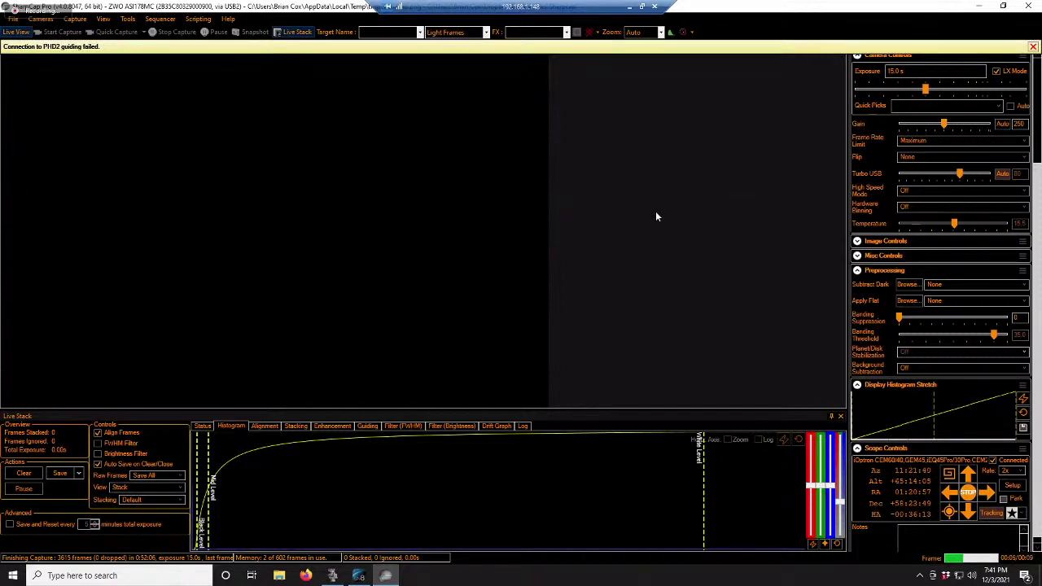
{"action": "left_click", "coordinate": [1031, 47]}
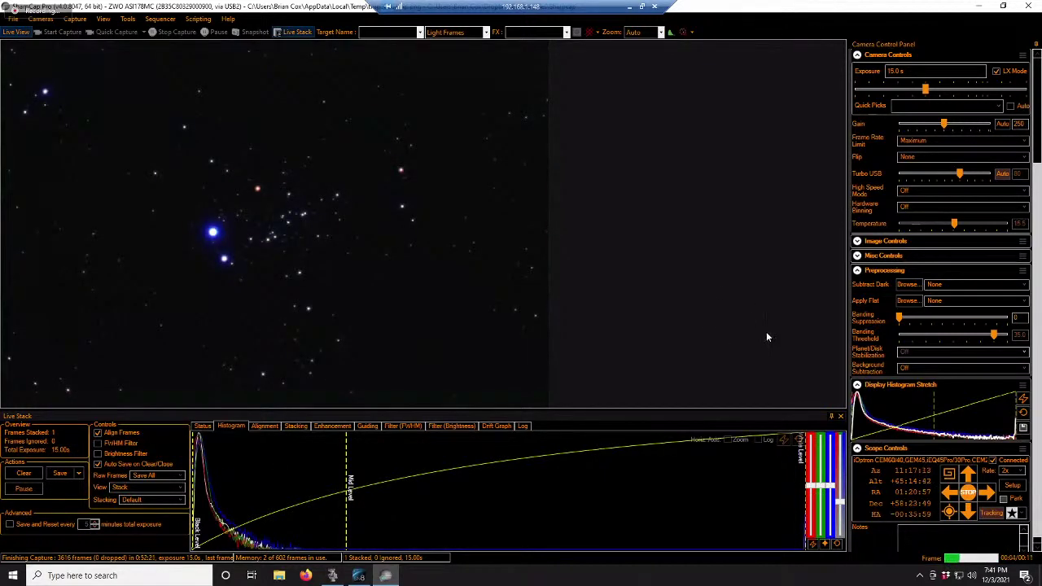
{"action": "left_click", "coordinate": [782, 439]}
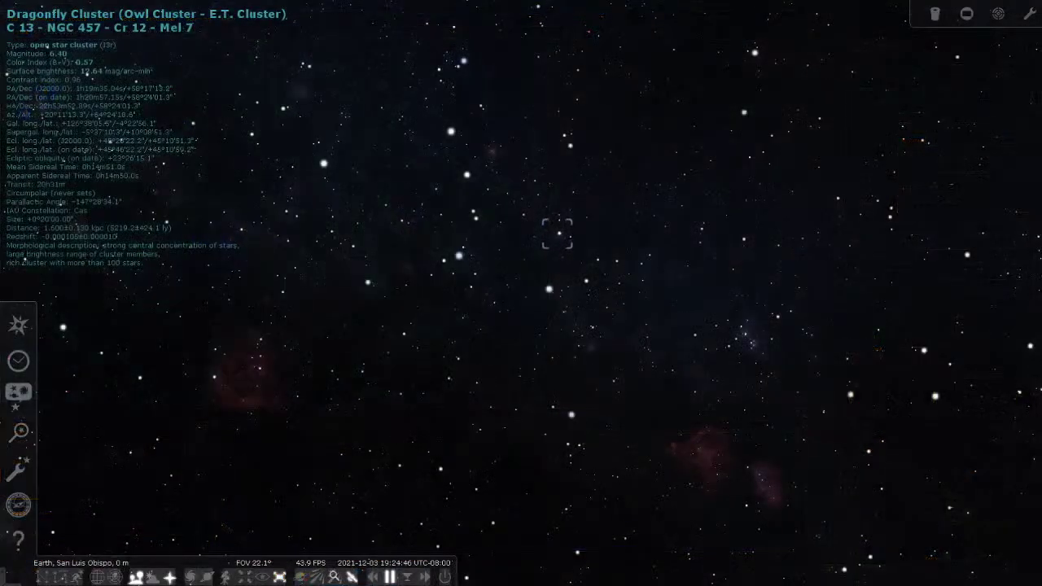
Examine the Owl Cluster and its surrounding star field in Stellarium, from a wide view to a close-up
{"action": "scroll", "coordinate": [675, 323], "scroll_direction": "down", "scroll_amount": 3}
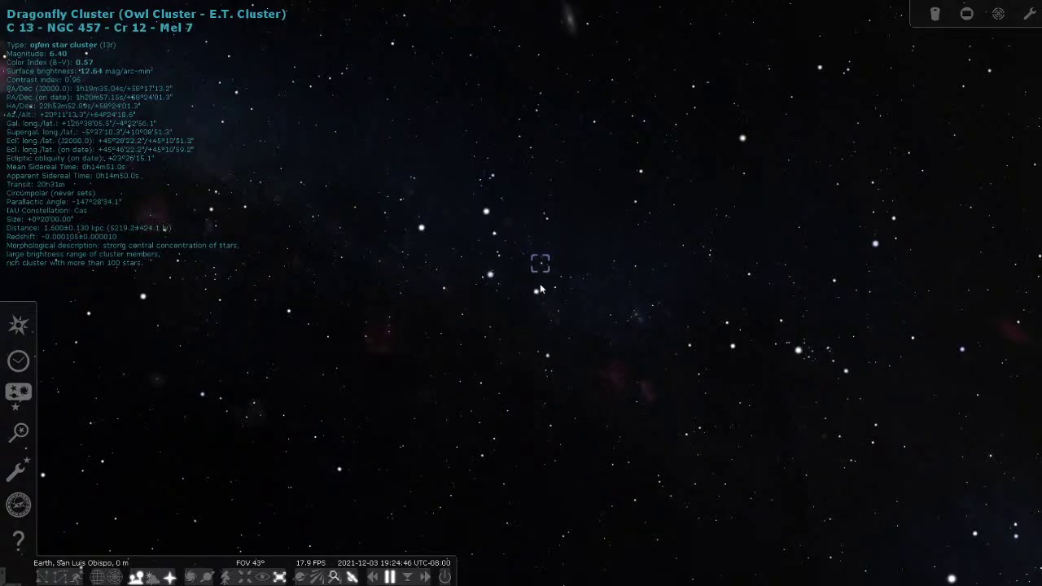
{"action": "left_click_drag", "start_coordinate": [561, 257], "coordinate": [512, 271]}
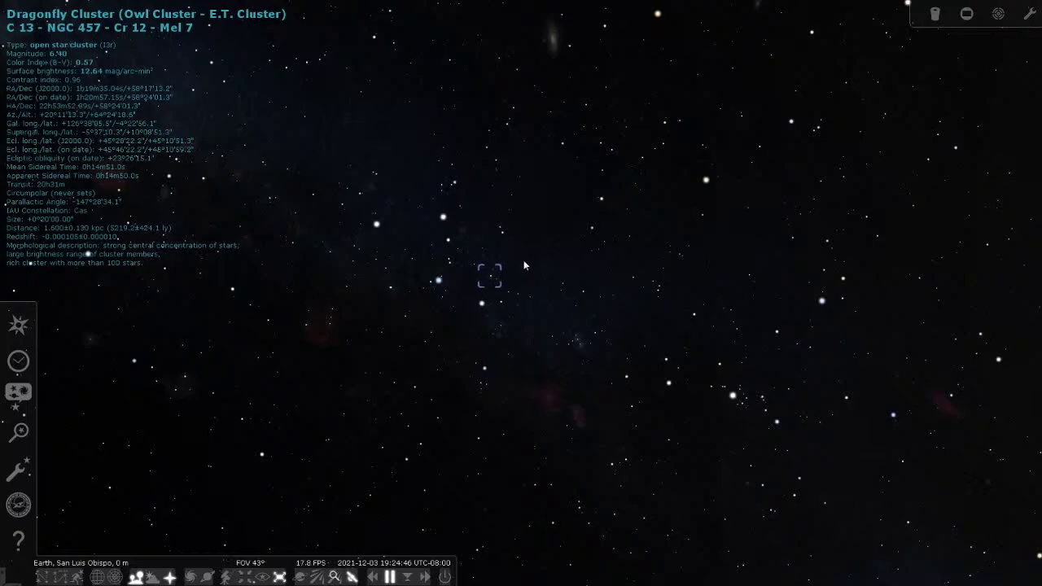
{"action": "scroll", "coordinate": [524, 269], "scroll_direction": "up", "scroll_amount": 4}
{"action": "scroll", "coordinate": [583, 324], "scroll_direction": "up", "scroll_amount": 6}
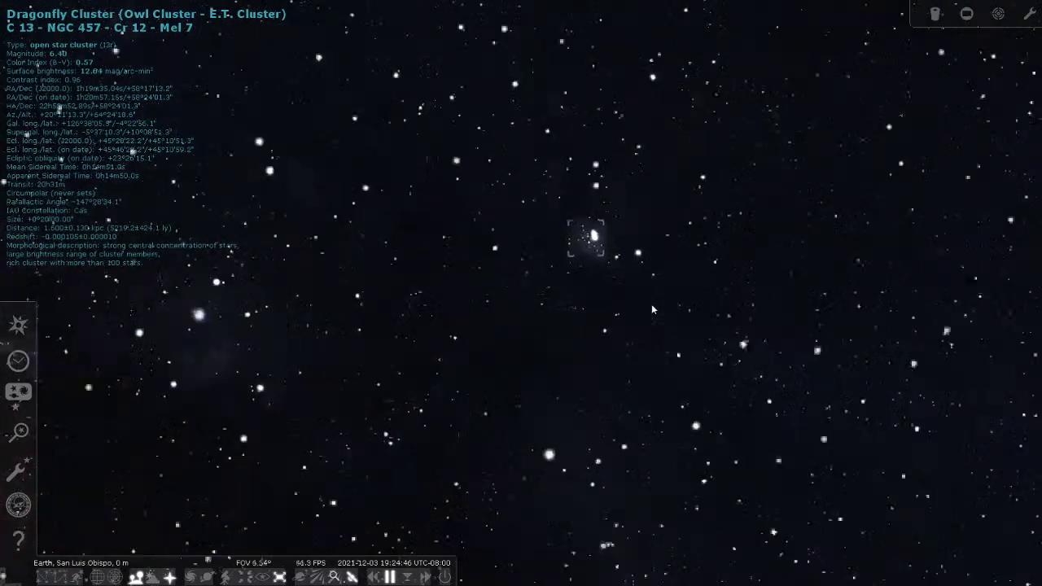
{"action": "scroll", "coordinate": [637, 307], "scroll_direction": "up", "scroll_amount": 2}
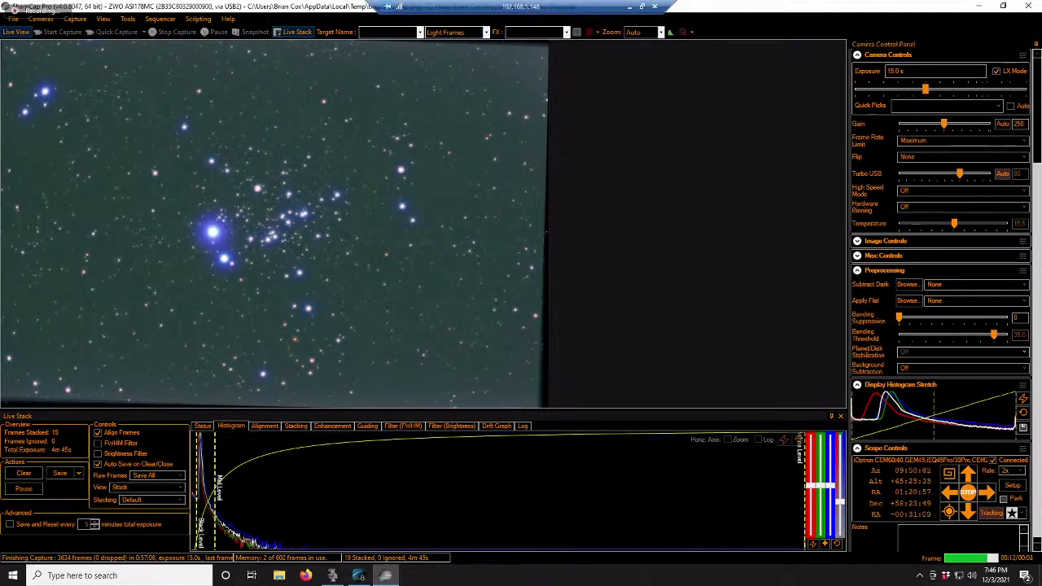
Clear the Owl Cluster's live stack in SharpCap and close live stacking
{"action": "left_click", "coordinate": [359, 578]}
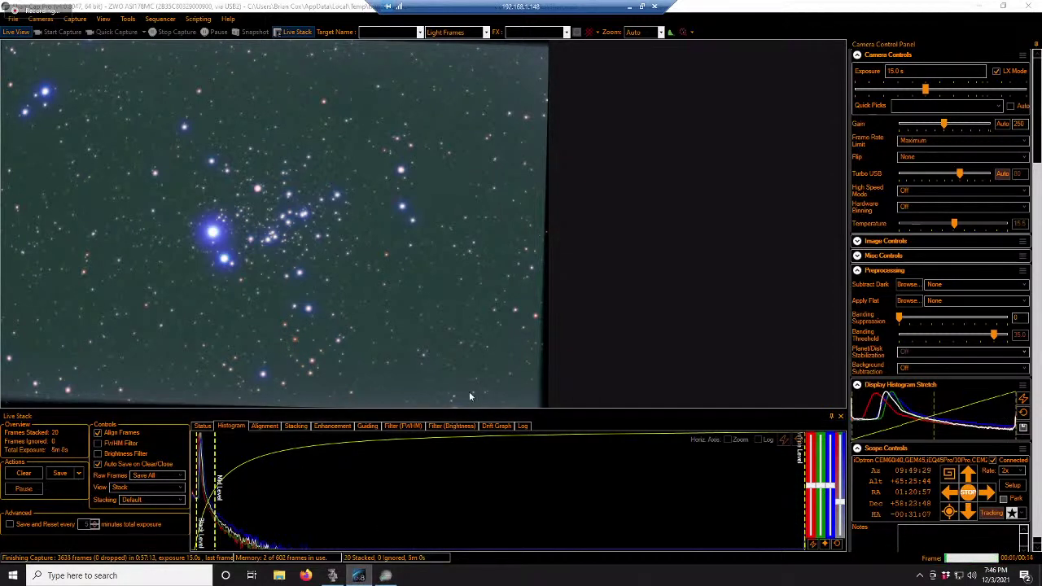
{"action": "left_click", "coordinate": [62, 484]}
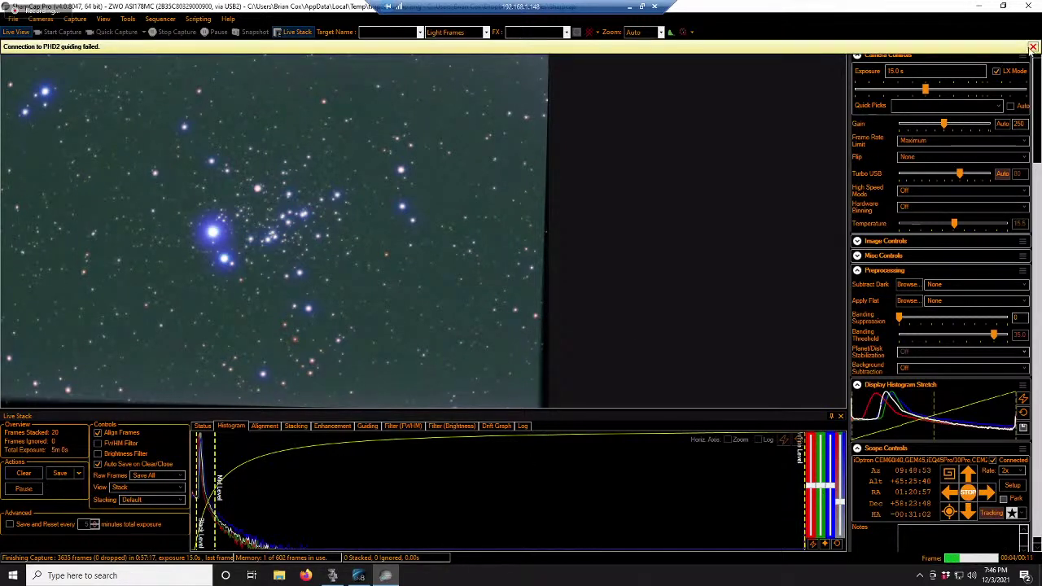
{"action": "left_click", "coordinate": [23, 473]}
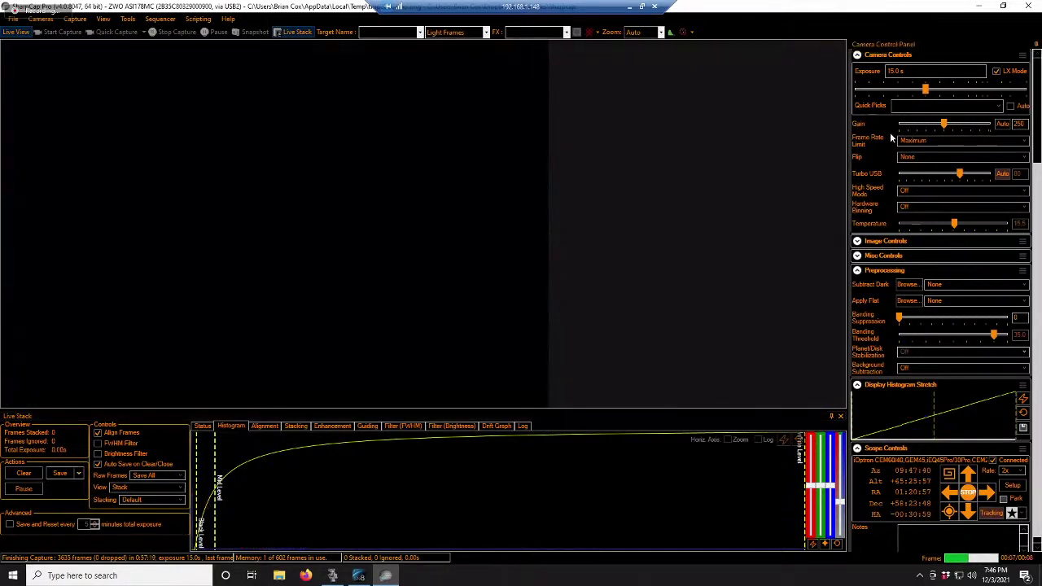
{"action": "left_click", "coordinate": [841, 417]}
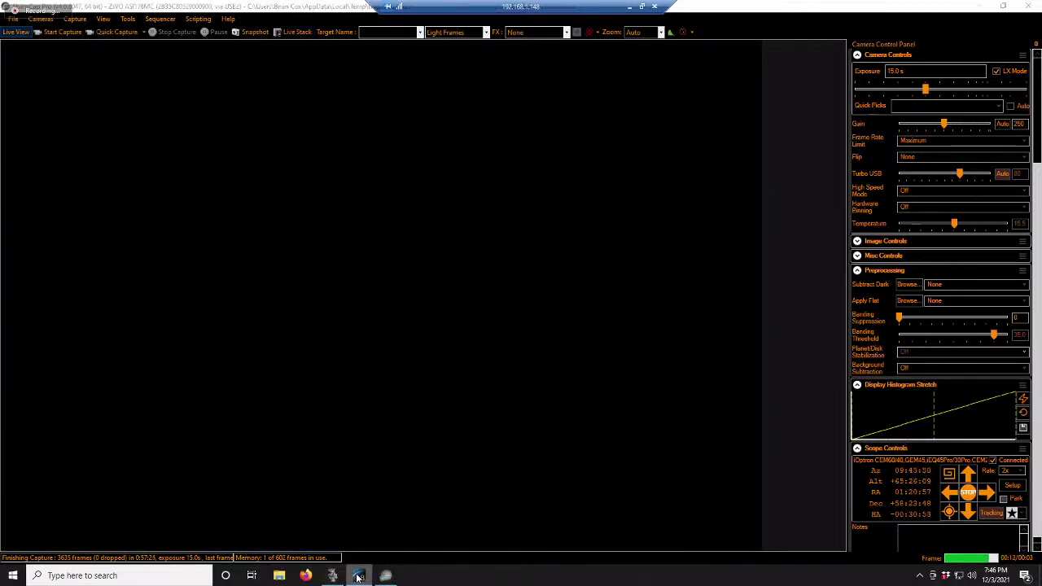
Switch to the planetarium software, search for "saturn", and slew the telescope to the Saturn Nebula
{"action": "left_click", "coordinate": [358, 576]}
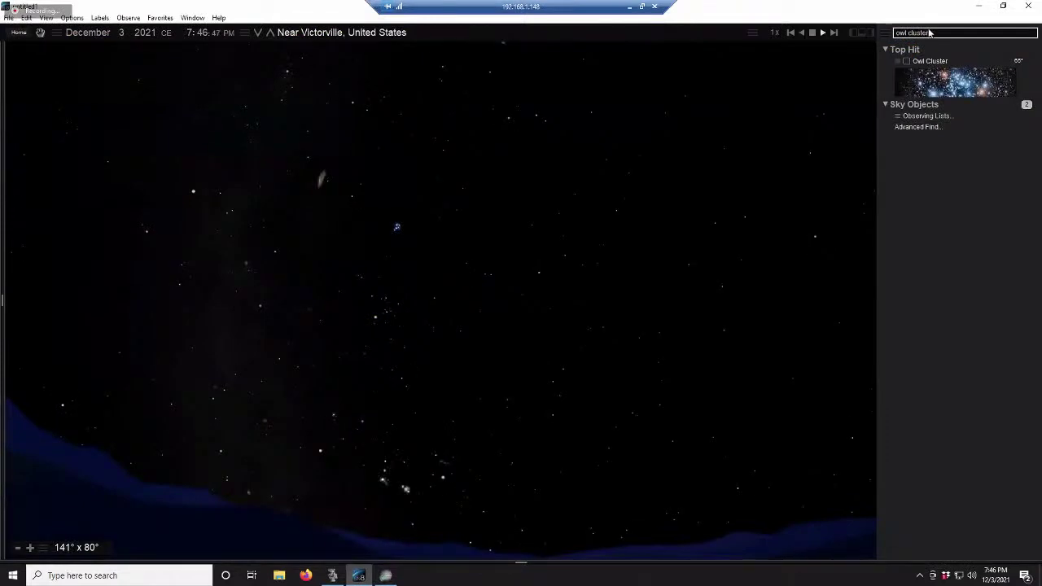
{"action": "left_click_drag", "start_coordinate": [928, 33], "coordinate": [899, 34]}
{"action": "type", "text": "ssi"}
{"action": "type", "text": "turn"}
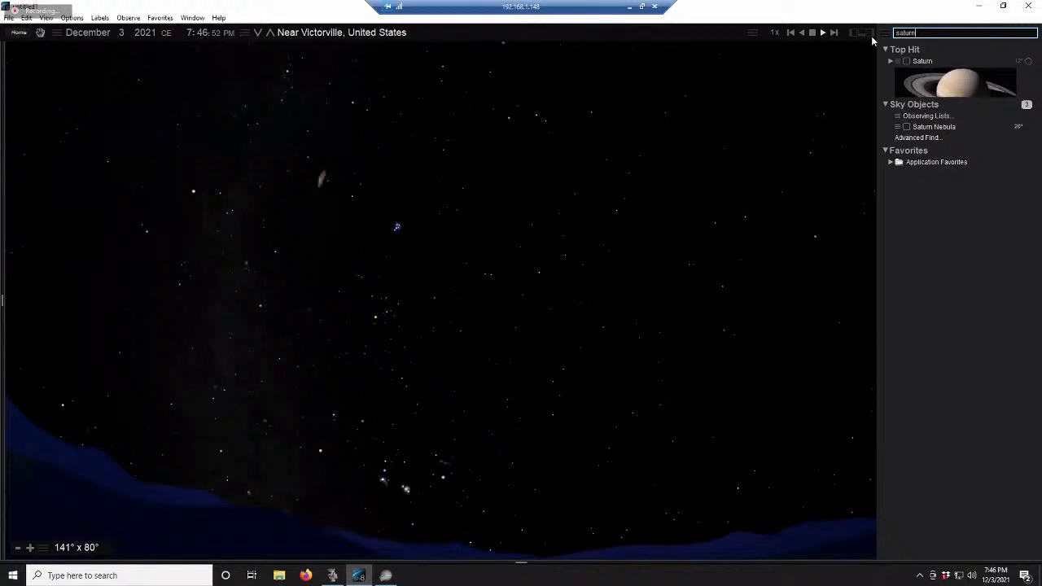
{"action": "right_click", "coordinate": [949, 129]}
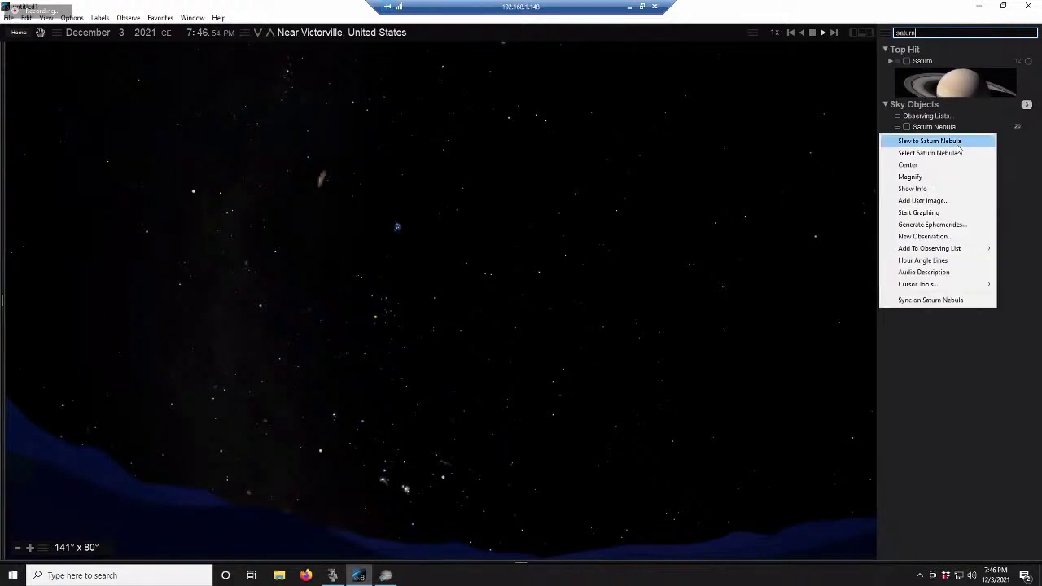
{"action": "left_click", "coordinate": [957, 143]}
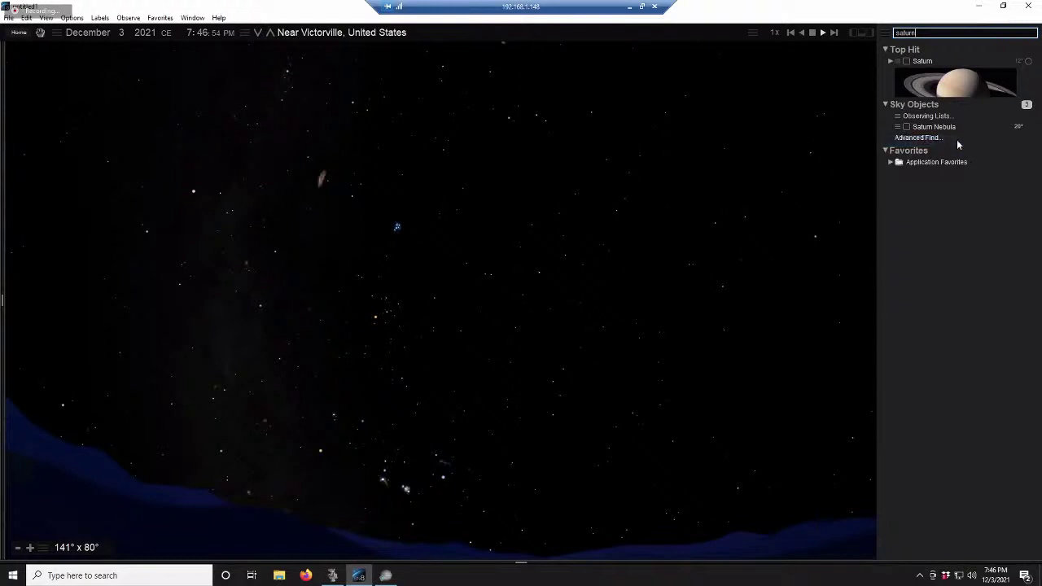
Check the telescope commands for Saturn and show the Telescope Control
{"action": "left_click", "coordinate": [943, 33]}
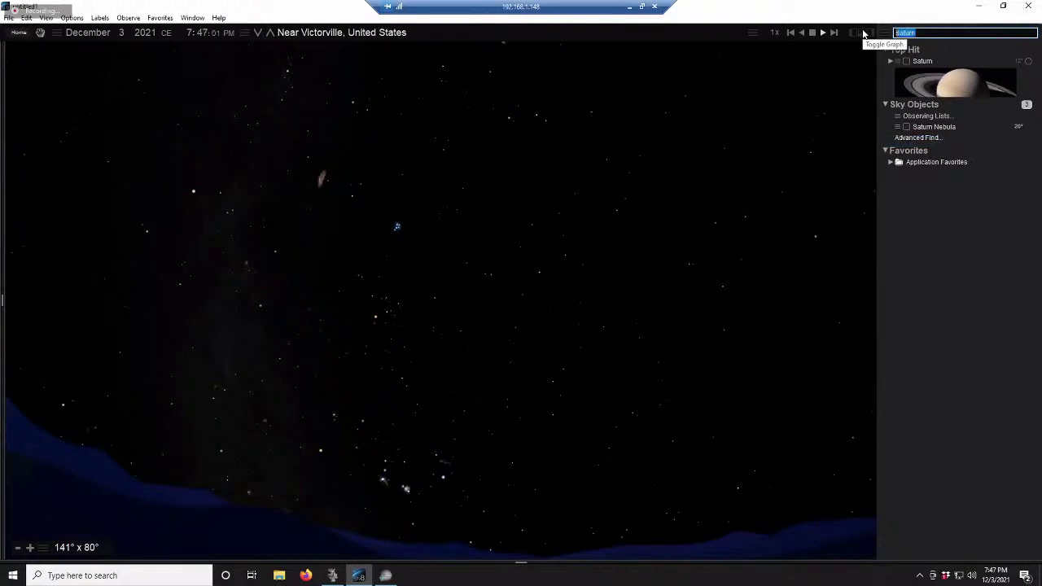
{"action": "left_click", "coordinate": [922, 62]}
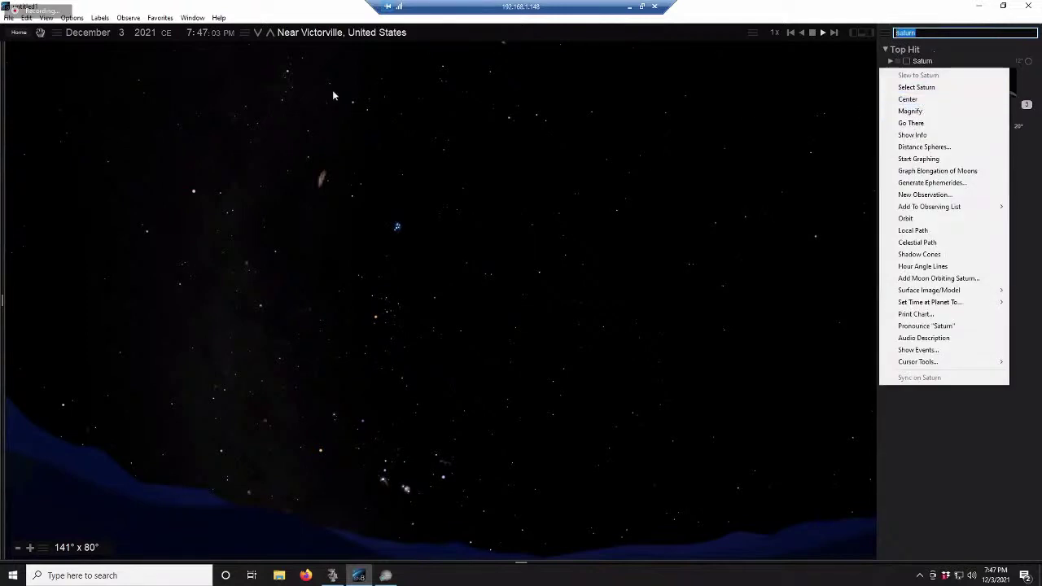
{"action": "left_click", "coordinate": [46, 18]}
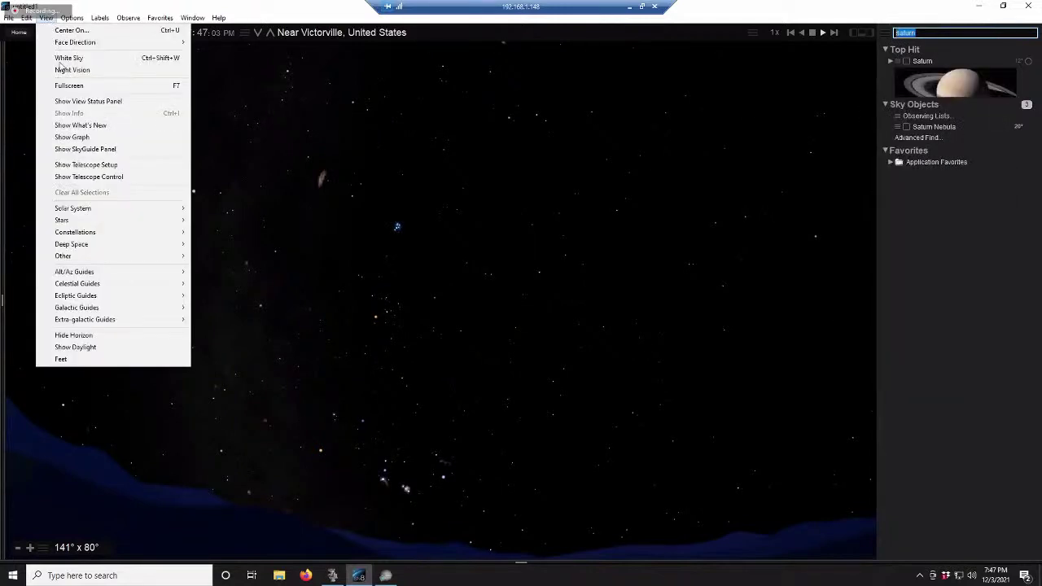
{"action": "left_click", "coordinate": [93, 177]}
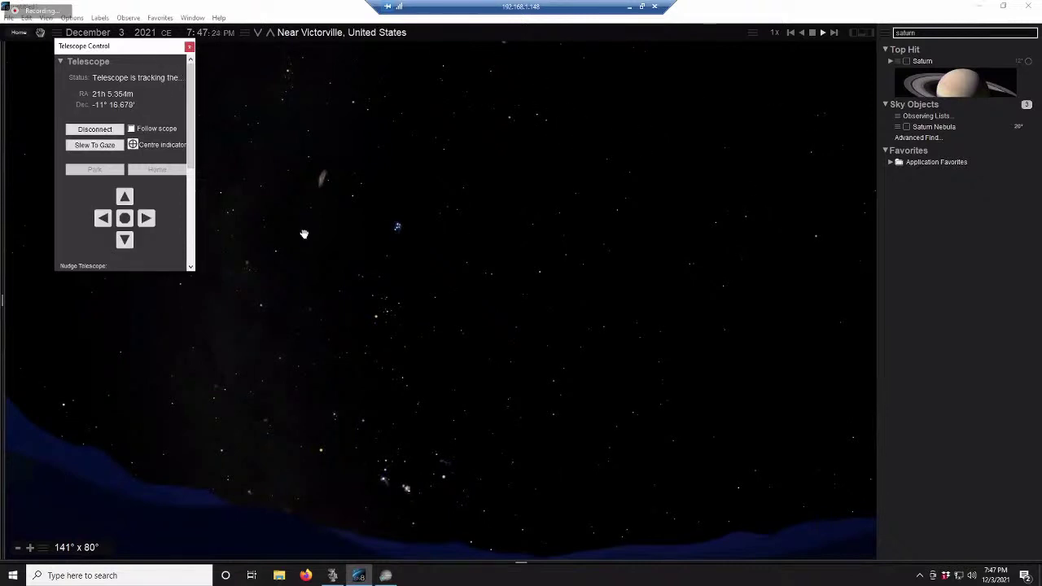
Locate the mount's position marker in the southwestern sky and slew the telescope to Saturn
{"action": "left_click_drag", "start_coordinate": [314, 303], "coordinate": [576, 303]}
{"action": "left_click_drag", "start_coordinate": [580, 413], "coordinate": [765, 211]}
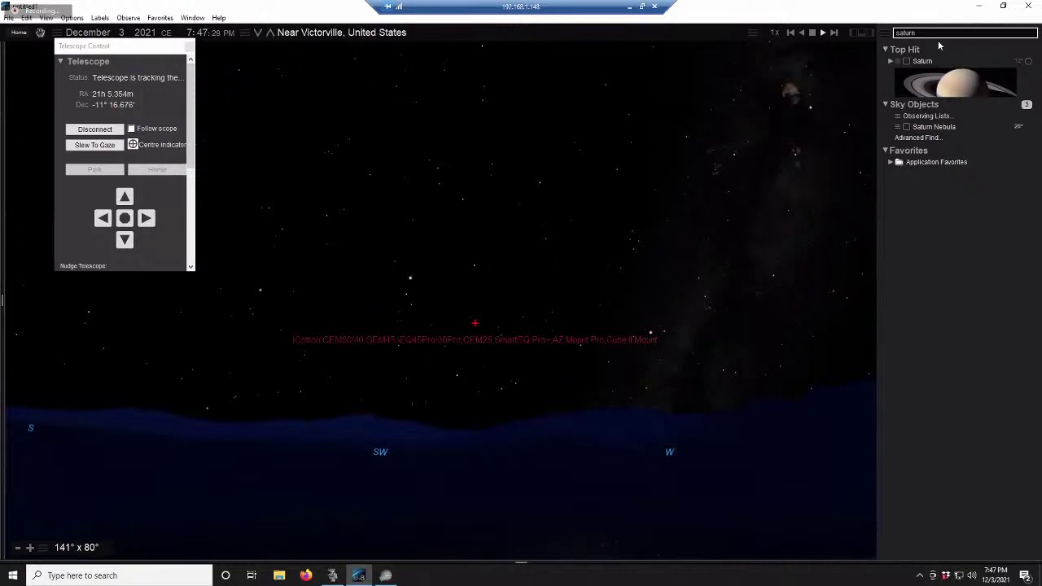
{"action": "right_click", "coordinate": [920, 64]}
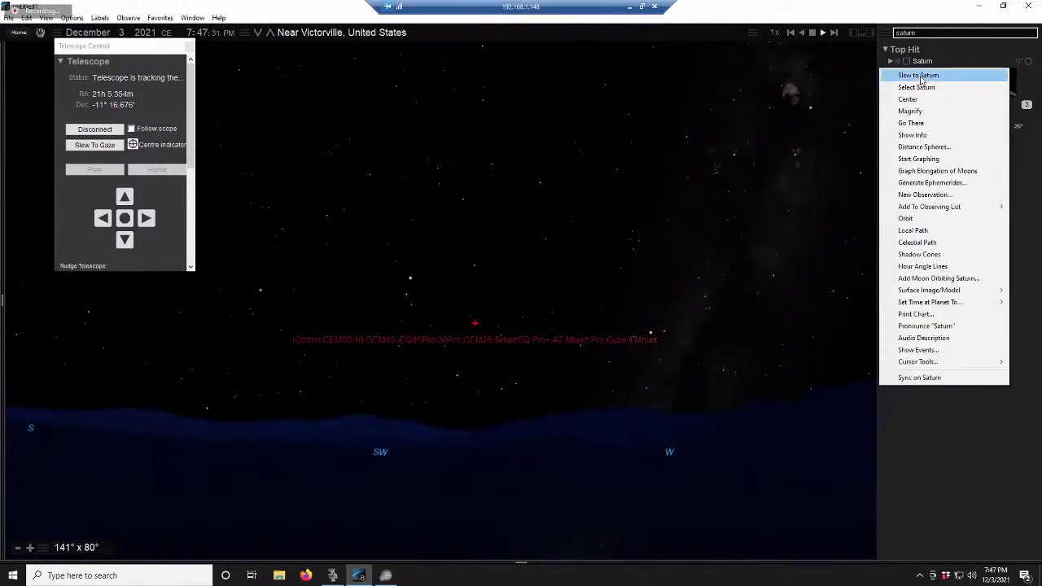
{"action": "left_click", "coordinate": [921, 76]}
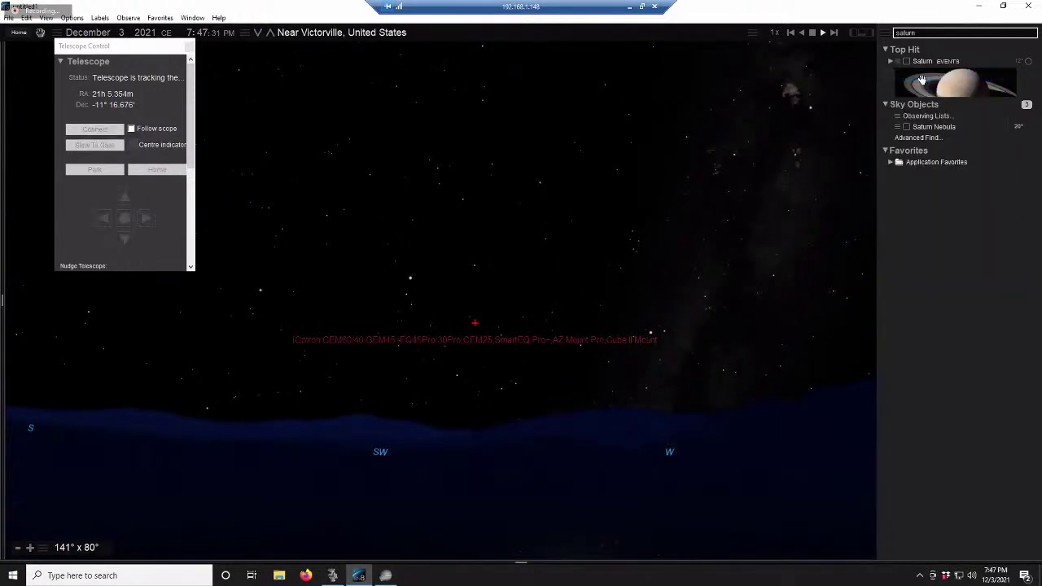
Close the Telescope Control, minimise the planetarium software, and return to SharpCap's live view
{"action": "left_click", "coordinate": [386, 576]}
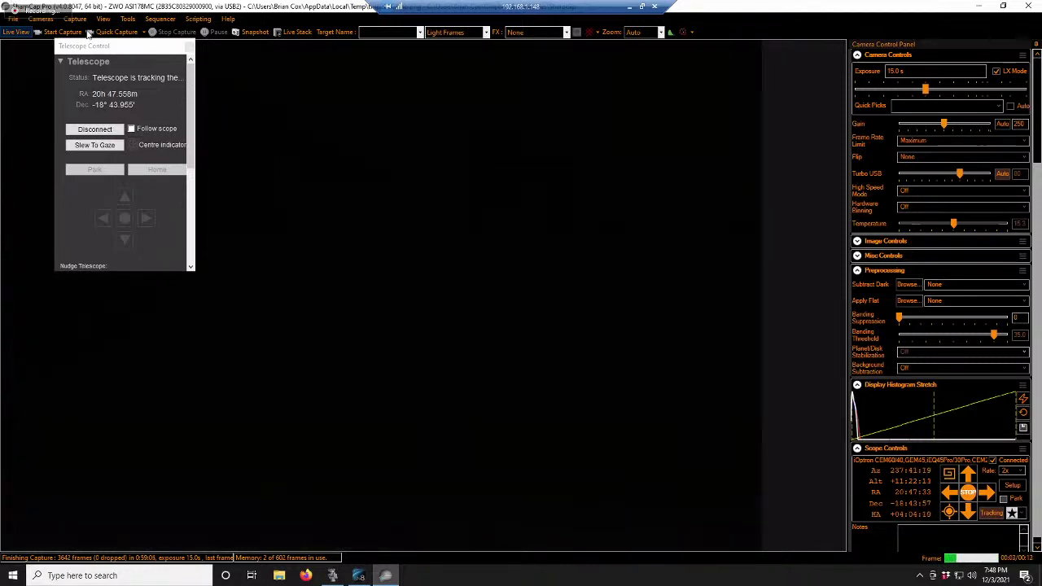
{"action": "left_click", "coordinate": [116, 50]}
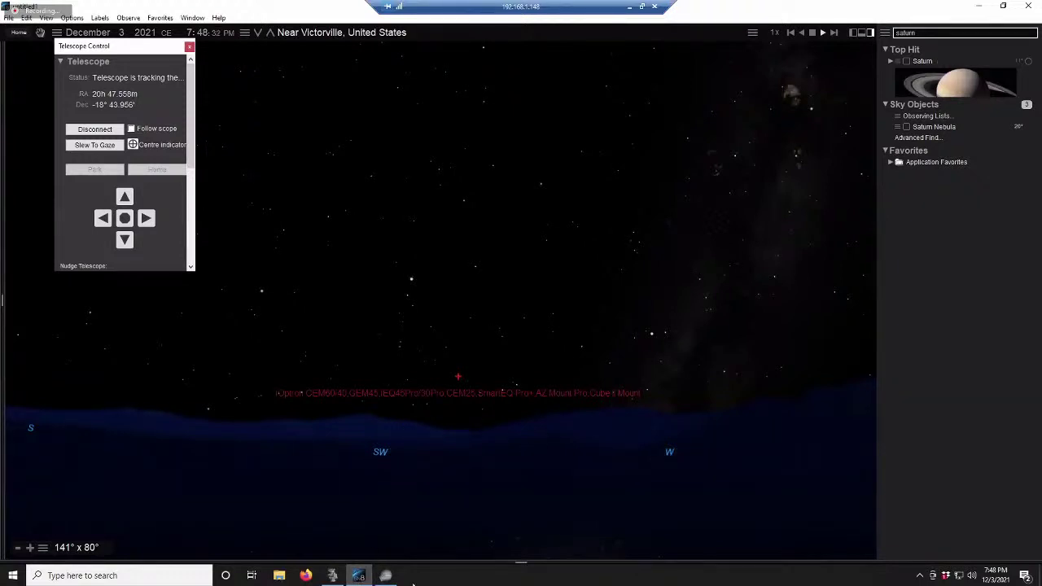
{"action": "left_click", "coordinate": [386, 575]}
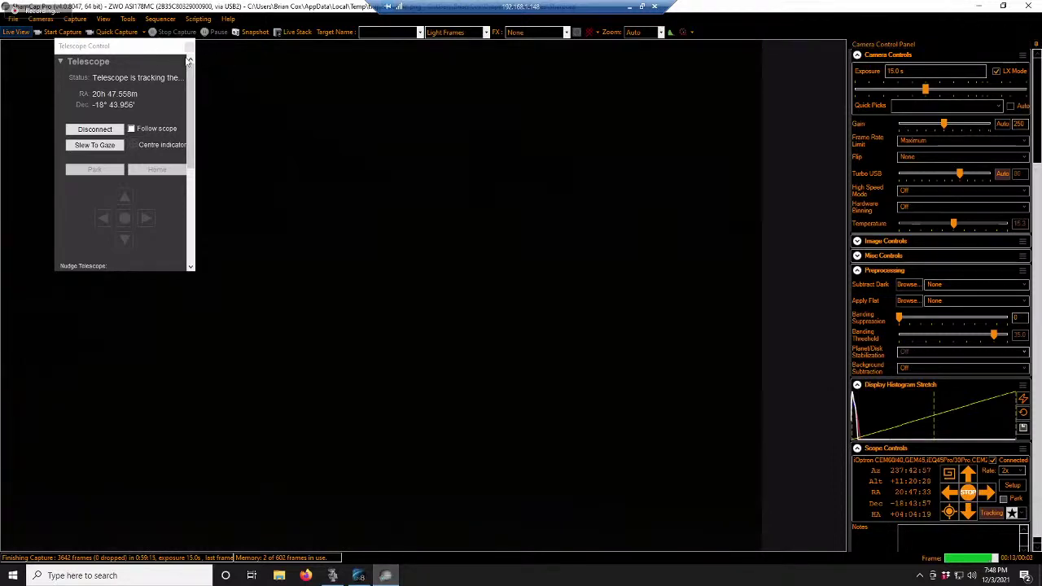
{"action": "key", "text": "alt+Tab"}
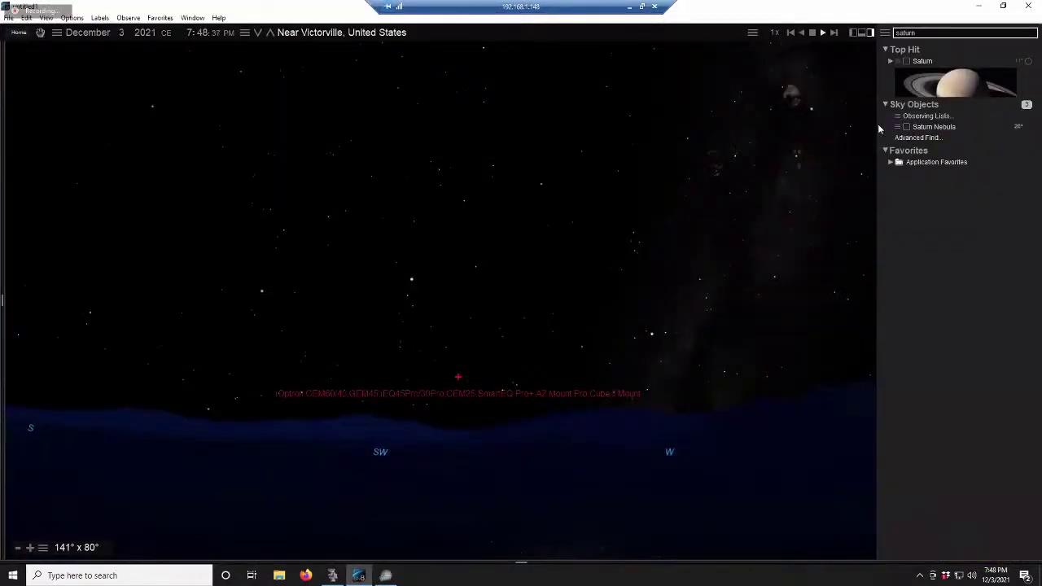
{"action": "left_click_drag", "start_coordinate": [640, 353], "coordinate": [605, 279]}
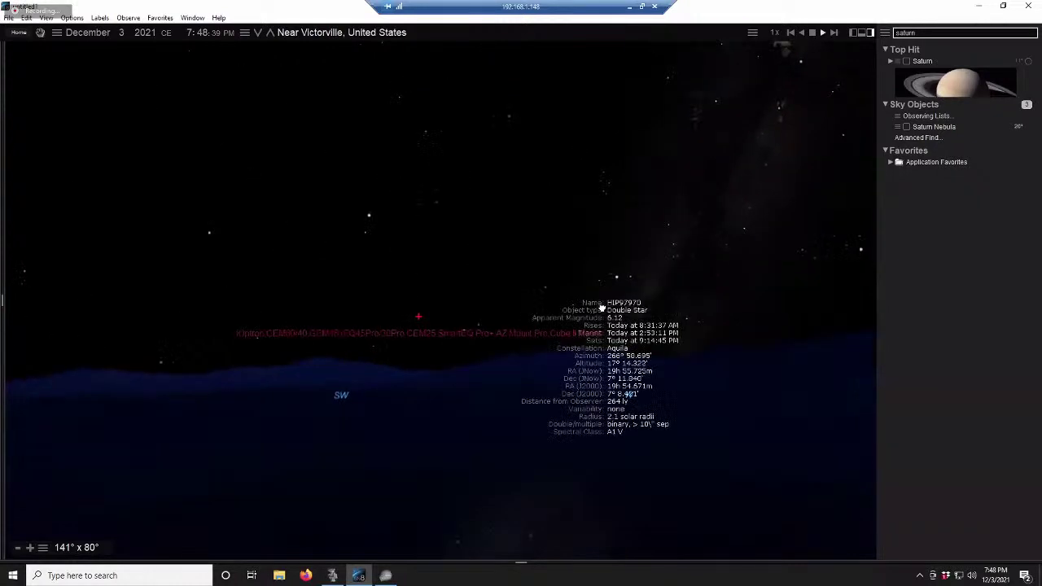
{"action": "left_click", "coordinate": [978, 8]}
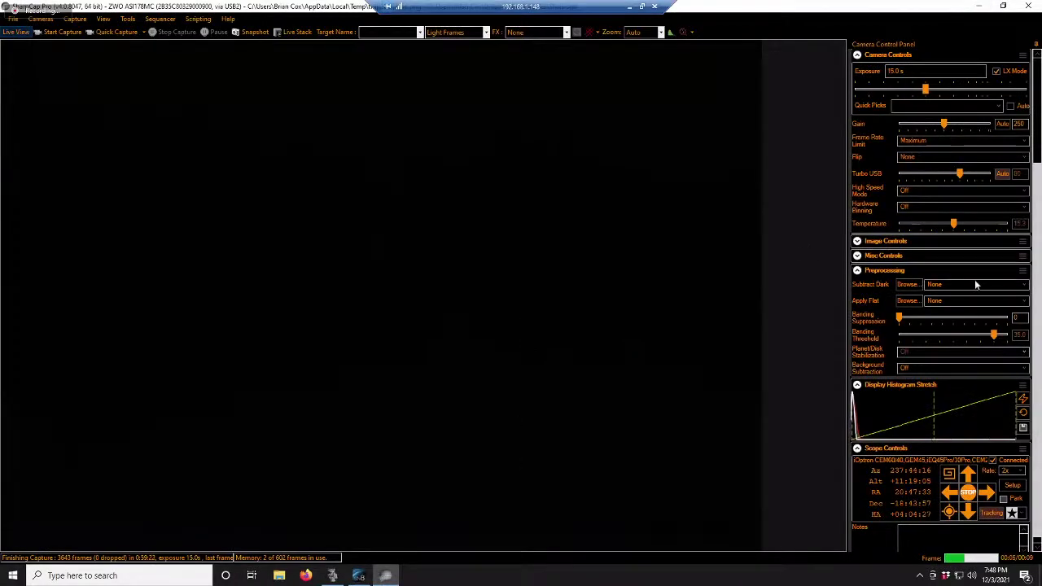
Try a shorter camera exposure for Saturn, and set the exposure back to 15 s
{"action": "left_click_drag", "start_coordinate": [1037, 310], "coordinate": [1038, 196]}
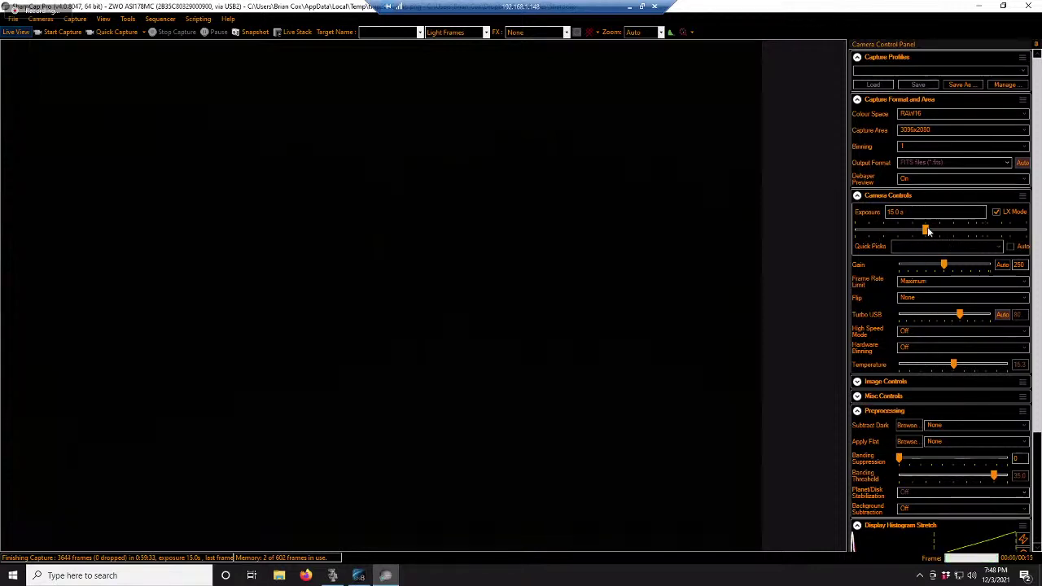
{"action": "left_click_drag", "start_coordinate": [926, 230], "coordinate": [864, 231]}
{"action": "triple_click", "coordinate": [885, 212]}
{"action": "type", "text": "15s"}
{"action": "key", "text": "Return"}
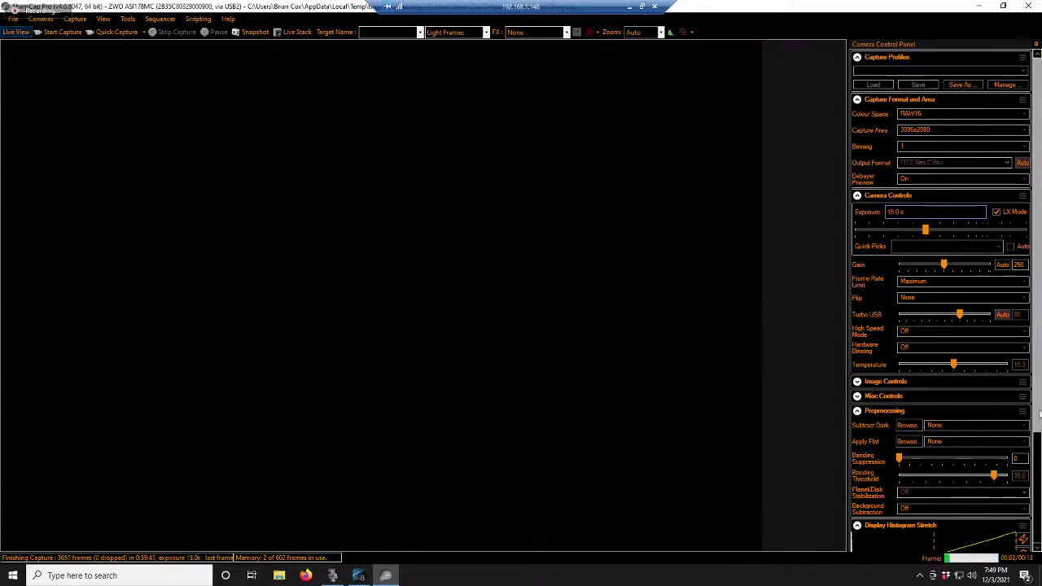
Auto-stretch the display histogram of the live camera view
{"action": "scroll", "coordinate": [1032, 407], "scroll_direction": "down", "scroll_amount": 3}
{"action": "left_click", "coordinate": [1023, 394]}
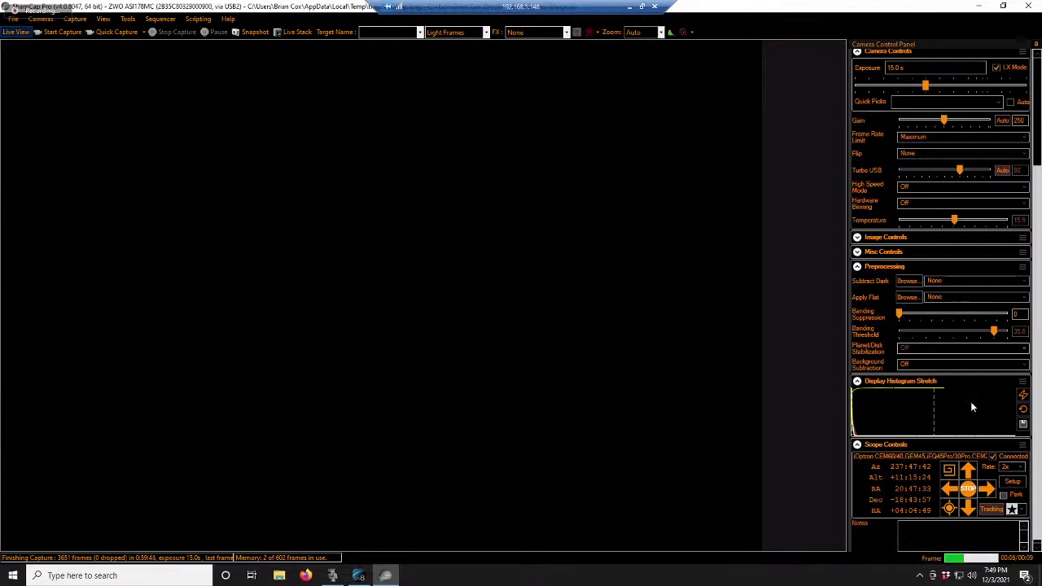
Reset the display histogram stretch to linear, and switch to the planetarium software's object search
{"action": "left_click", "coordinate": [1023, 396]}
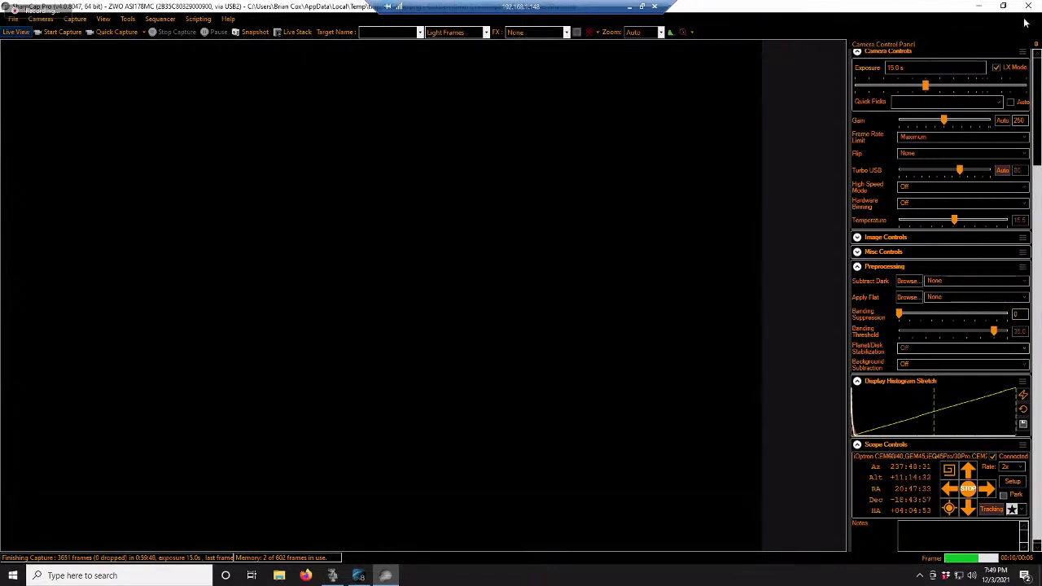
{"action": "left_click", "coordinate": [358, 575]}
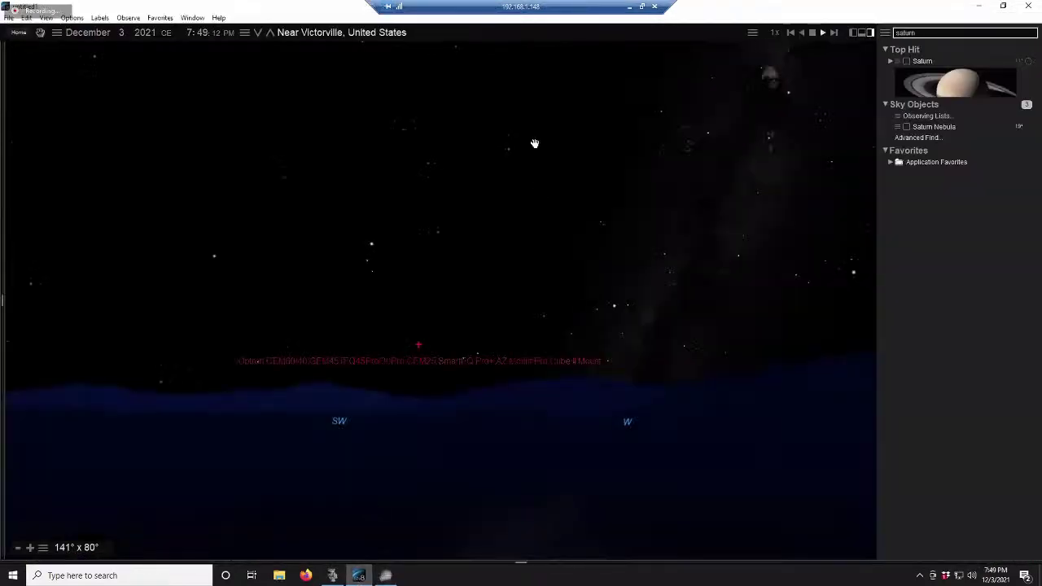
{"action": "left_click", "coordinate": [927, 41]}
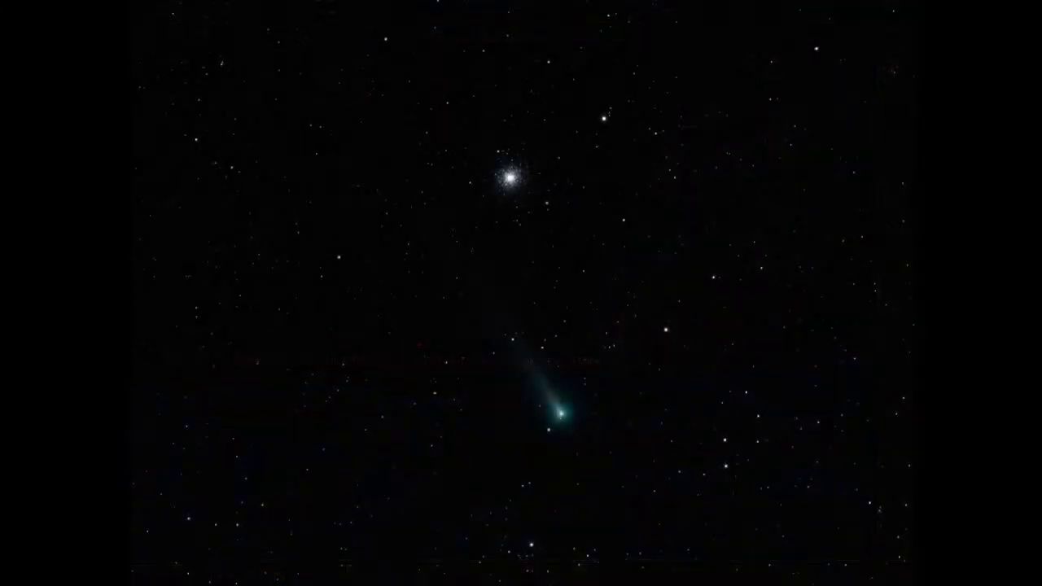
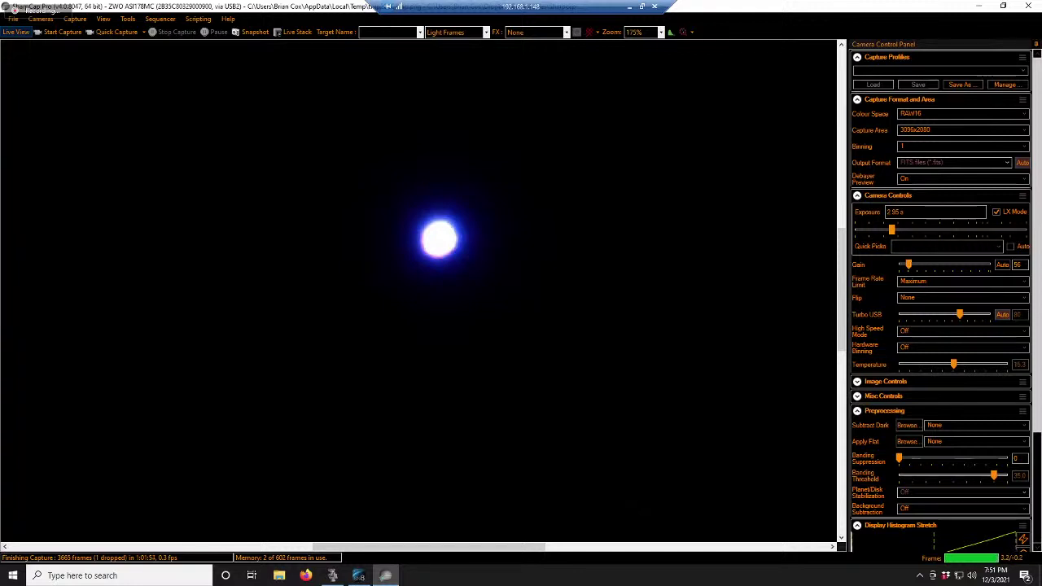
Try a camera exposure of 1570 ms for the bright double star, and raise it to 4.37 s
{"action": "left_click_drag", "start_coordinate": [891, 231], "coordinate": [879, 236]}
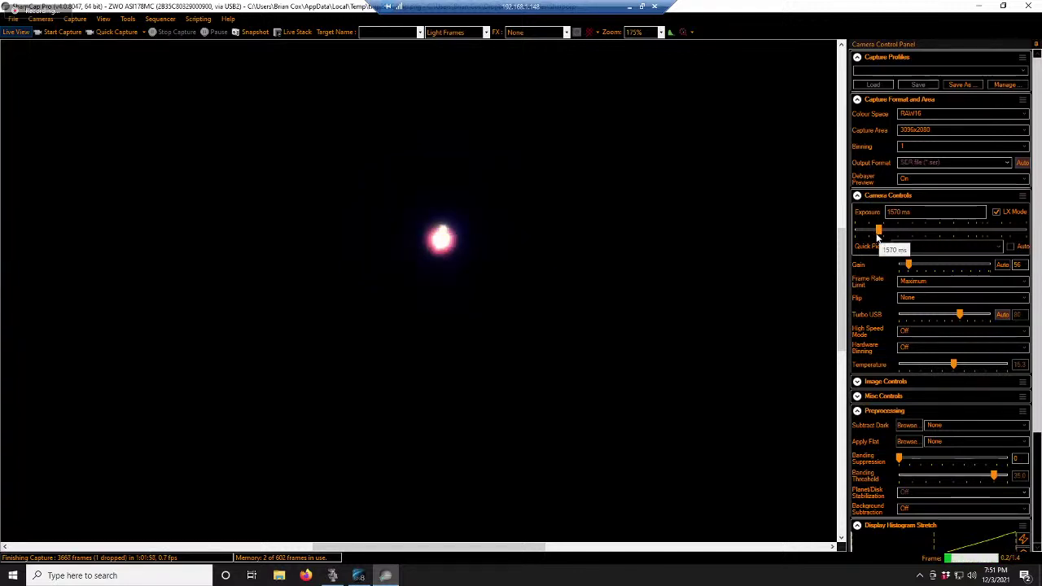
{"action": "left_click_drag", "start_coordinate": [879, 236], "coordinate": [901, 232]}
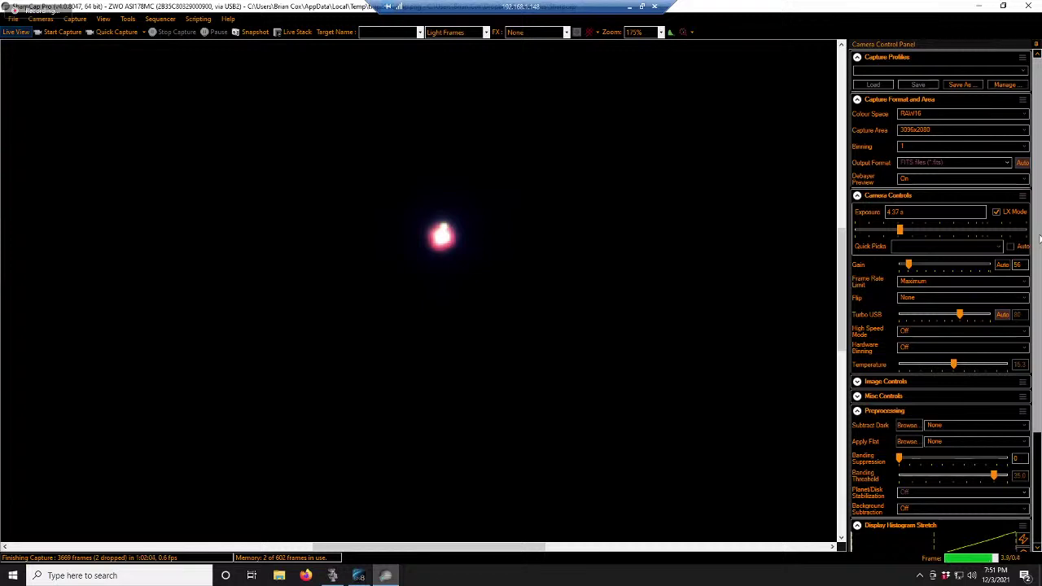
{"action": "scroll", "coordinate": [1034, 236], "scroll_direction": "down", "scroll_amount": 2}
{"action": "scroll", "coordinate": [1033, 236], "scroll_direction": "up", "scroll_amount": 2}
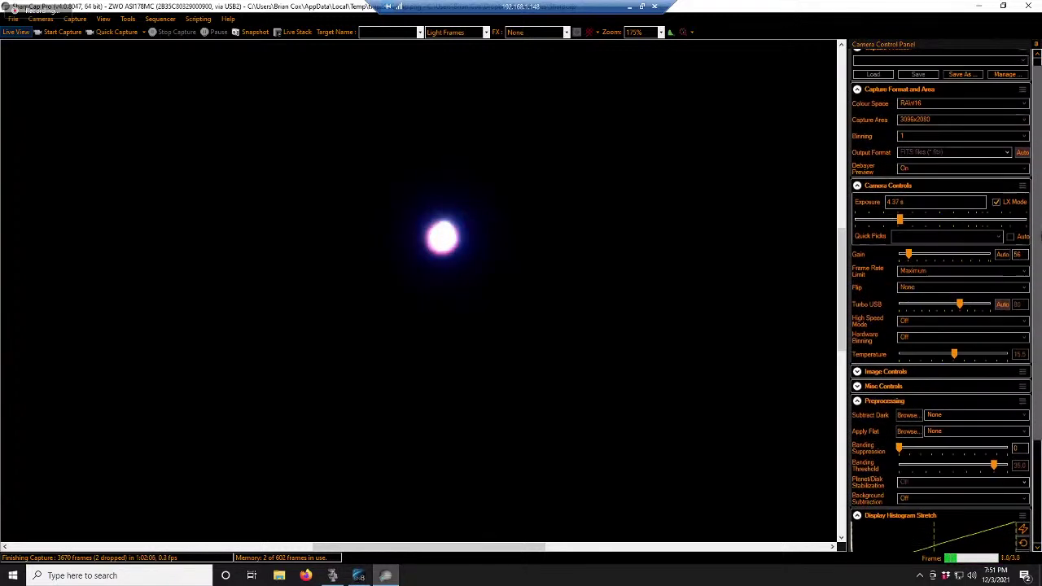
{"action": "scroll", "coordinate": [1040, 236], "scroll_direction": "up", "scroll_amount": 1}
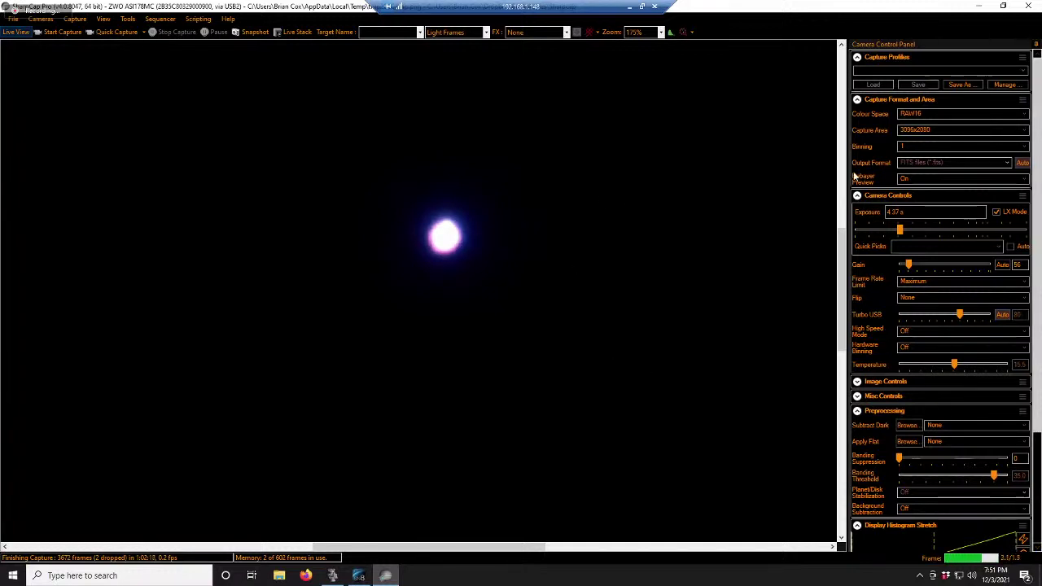
Lower the camera gain to 26 and the exposure to 2.72 s to reduce the star's glare
{"action": "mouse_move", "coordinate": [909, 264]}
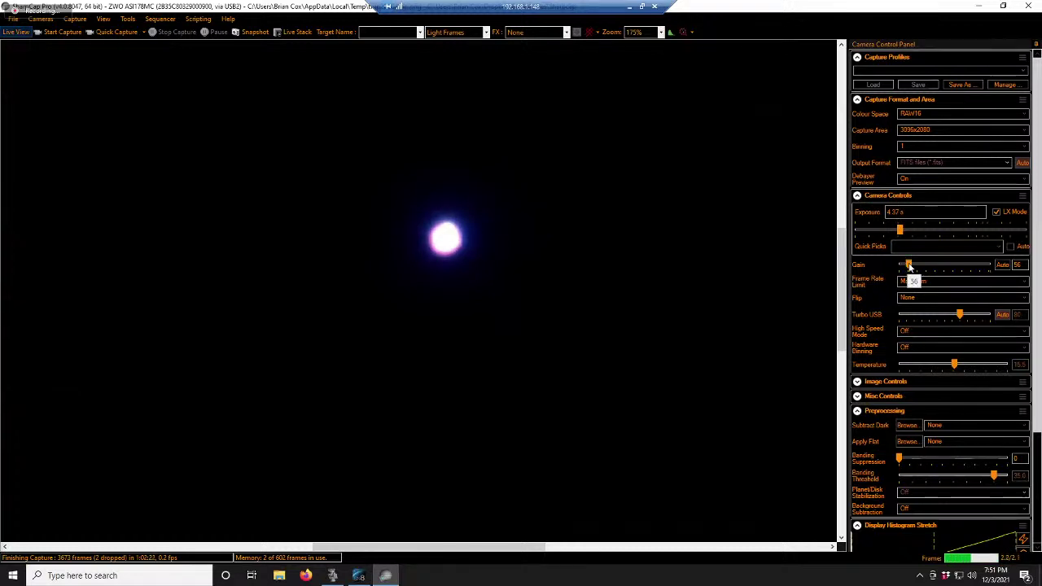
{"action": "left_click_drag", "start_coordinate": [908, 266], "coordinate": [906, 268]}
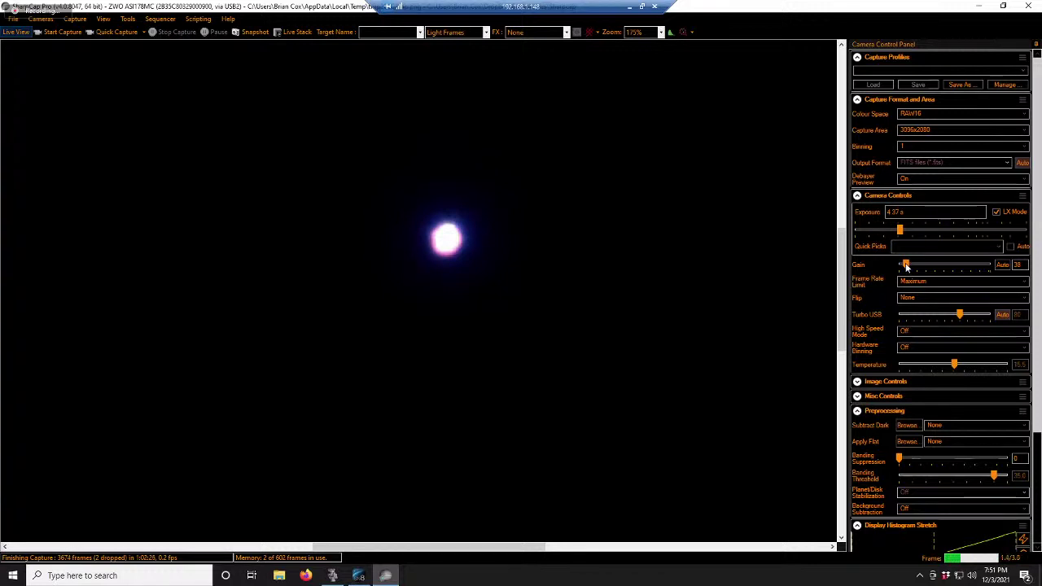
{"action": "left_click_drag", "start_coordinate": [906, 267], "coordinate": [905, 267]}
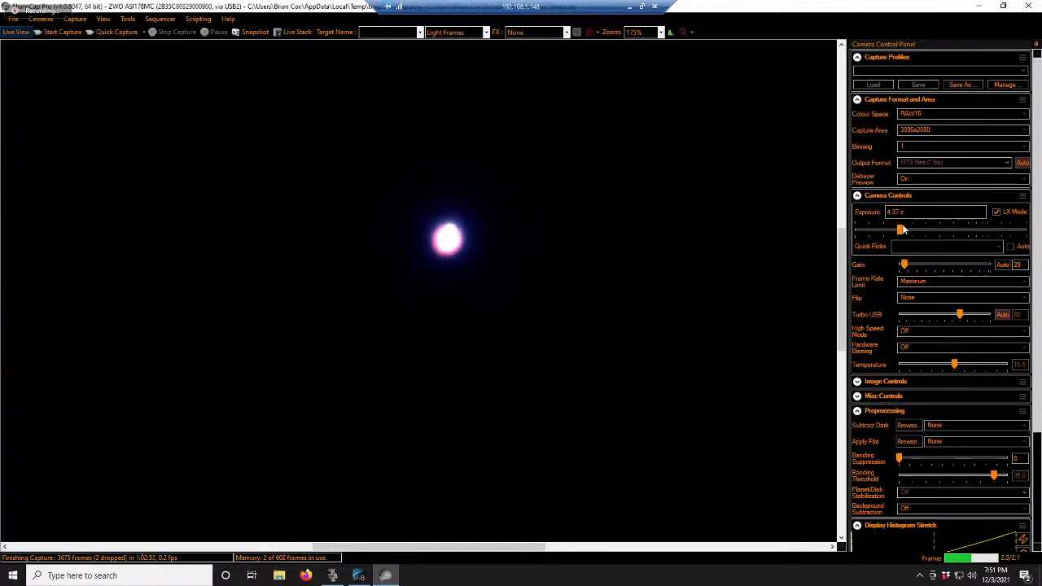
{"action": "left_click_drag", "start_coordinate": [901, 228], "coordinate": [898, 233]}
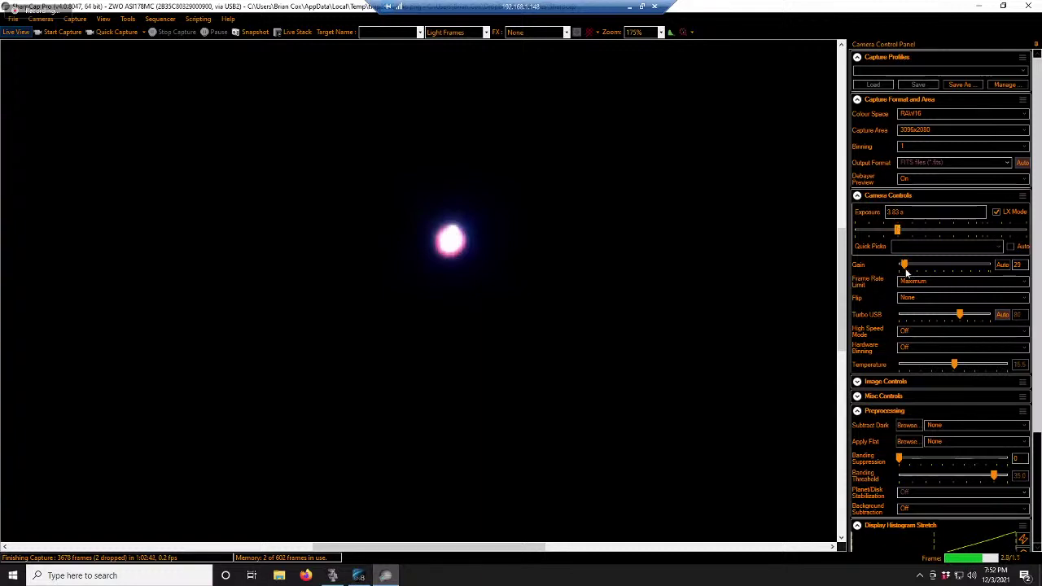
{"action": "mouse_move", "coordinate": [905, 270]}
{"action": "left_click_drag", "start_coordinate": [905, 270], "coordinate": [903, 271]}
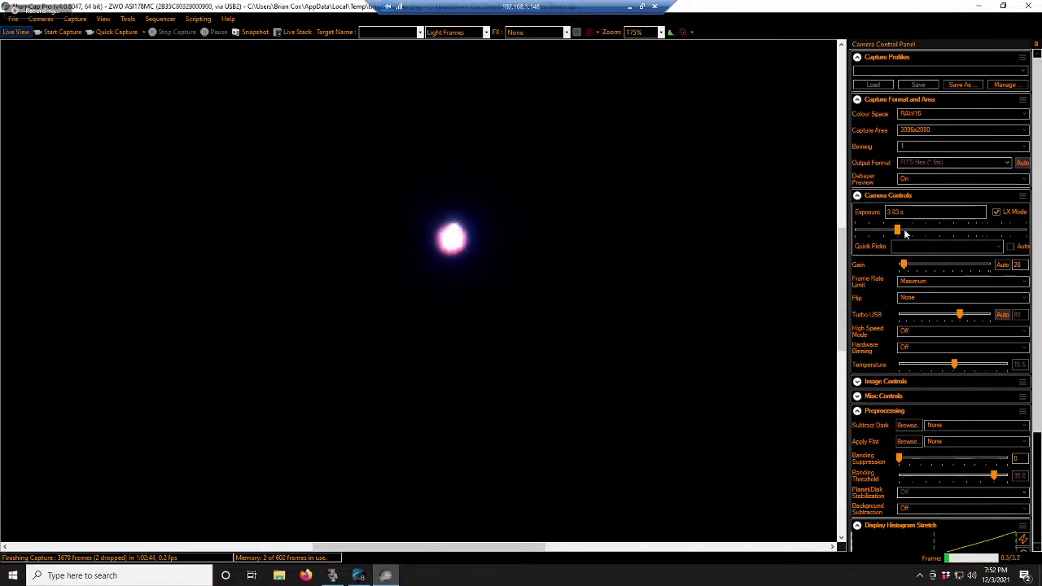
{"action": "left_click_drag", "start_coordinate": [897, 231], "coordinate": [890, 232]}
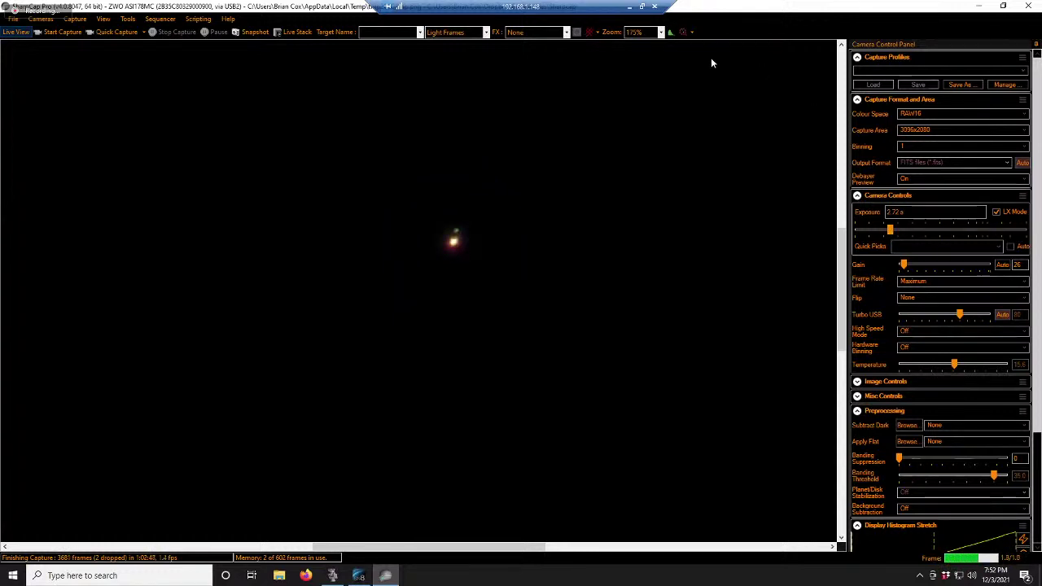
Enlarge the live preview to 250%, and reduce the gain to 20 and the exposure to 1306 ms
{"action": "left_click", "coordinate": [660, 32]}
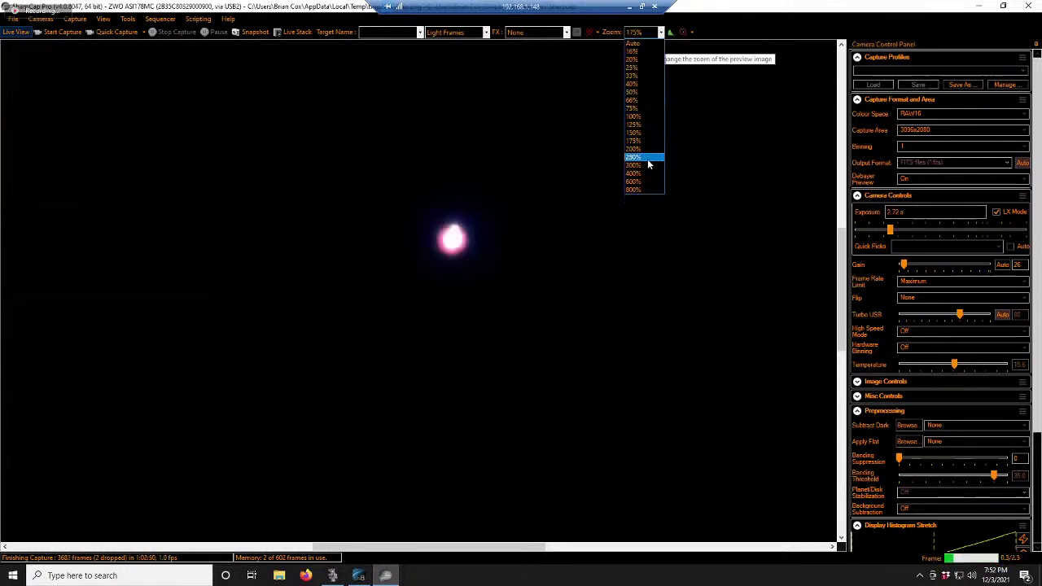
{"action": "left_click", "coordinate": [650, 157]}
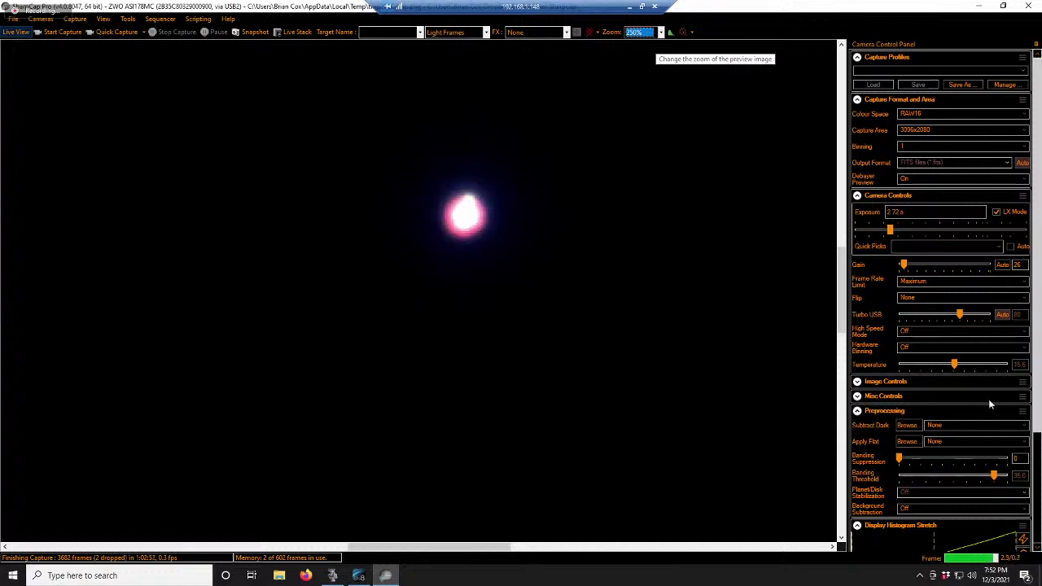
{"action": "mouse_move", "coordinate": [890, 234]}
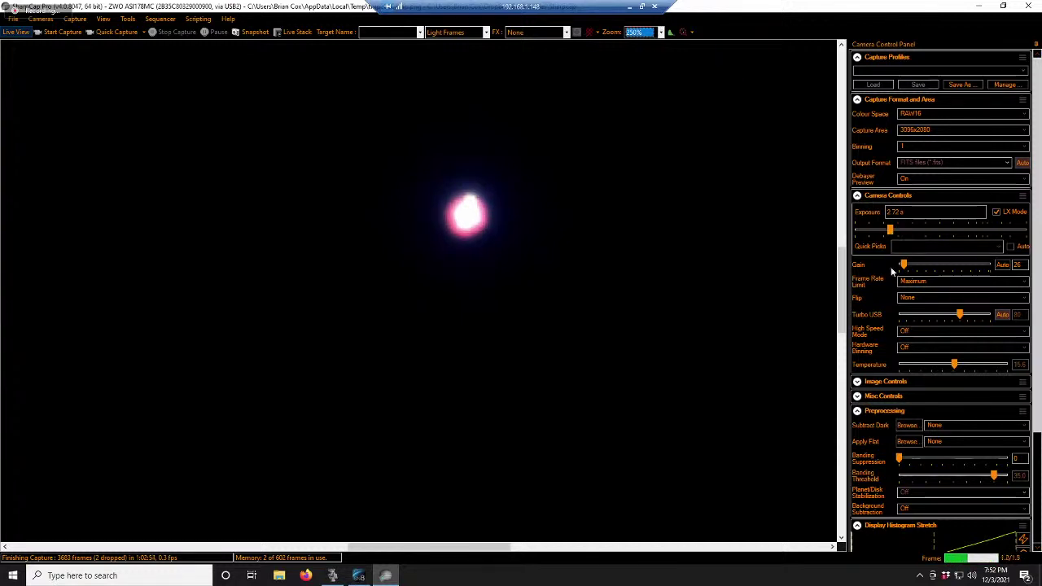
{"action": "left_click", "coordinate": [902, 266]}
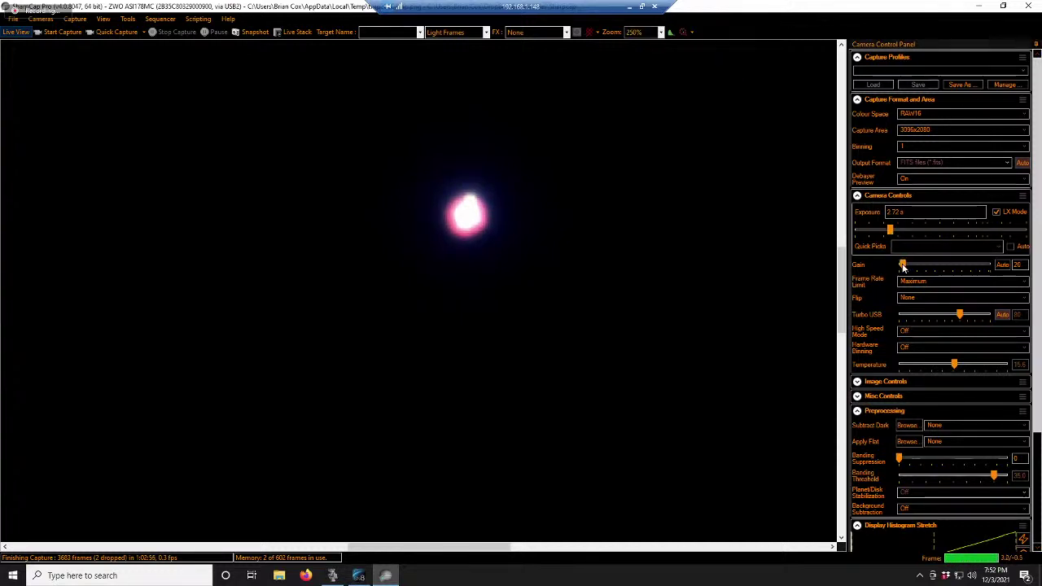
{"action": "left_click_drag", "start_coordinate": [890, 231], "coordinate": [887, 232]}
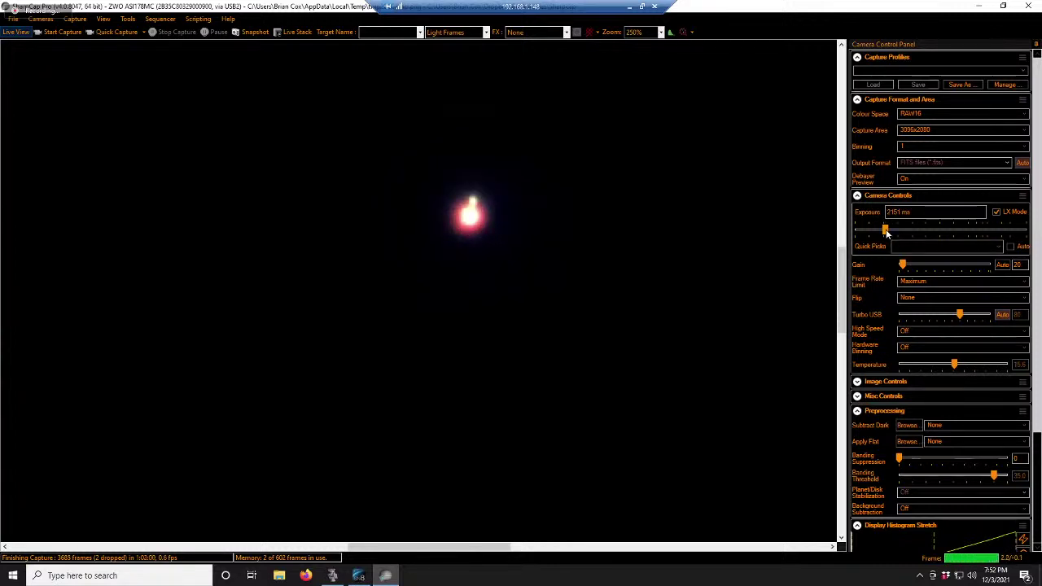
{"action": "left_click_drag", "start_coordinate": [886, 232], "coordinate": [876, 230]}
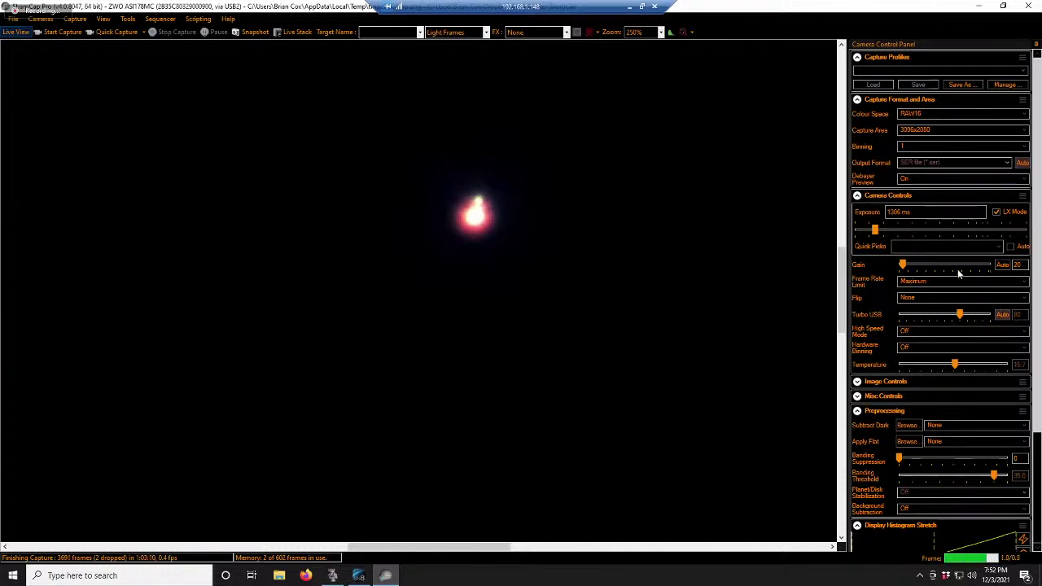
Turn off LX Mode and shorten the camera exposure to 287 ms to separate the two stars
{"action": "left_click", "coordinate": [996, 213]}
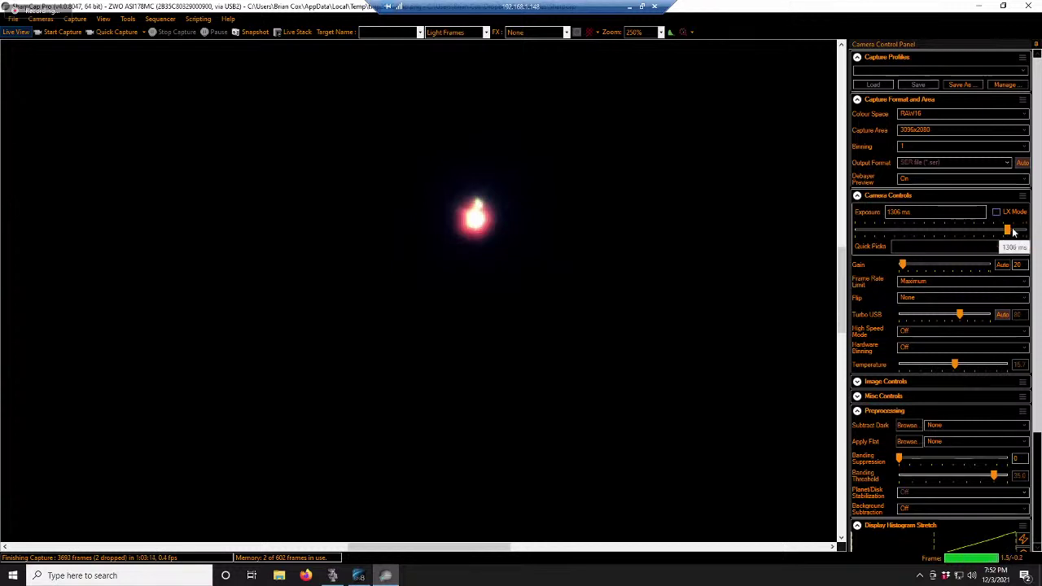
{"action": "left_click_drag", "start_coordinate": [1007, 230], "coordinate": [984, 230]}
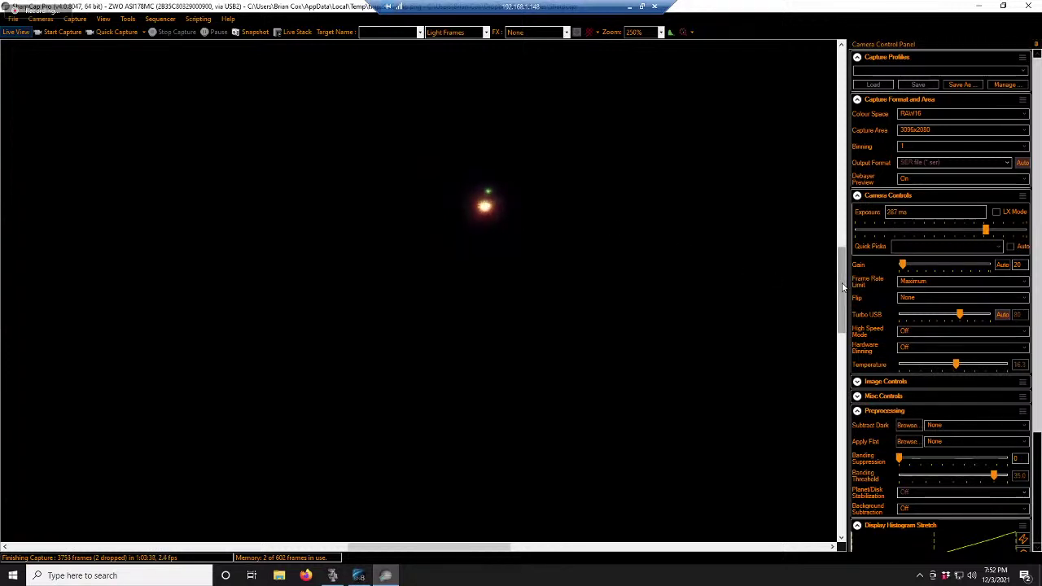
Centre the double star vertically in the live preview, and set the preview zoom to Auto
{"action": "left_click_drag", "start_coordinate": [843, 286], "coordinate": [846, 276]}
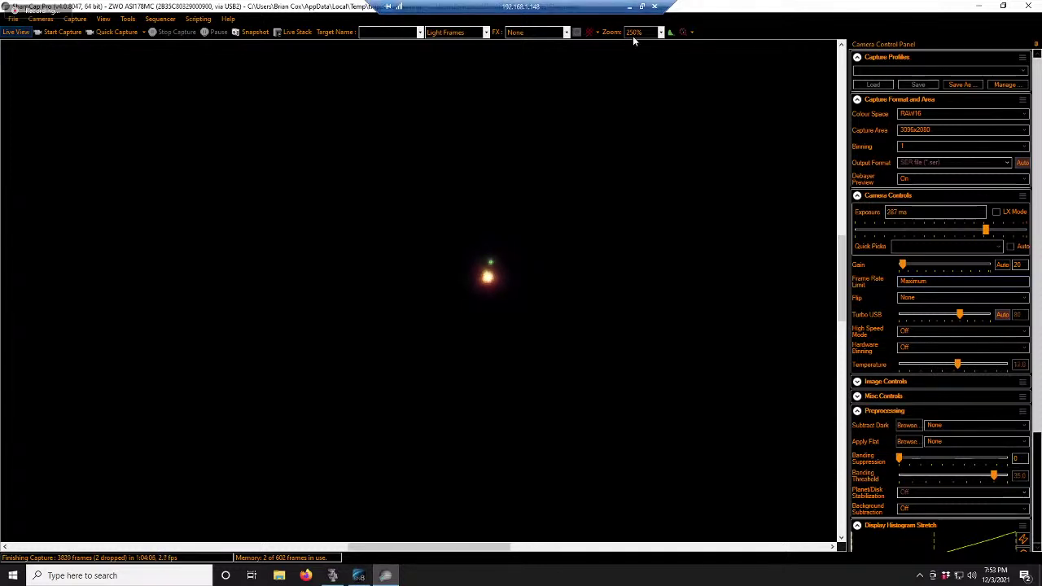
{"action": "left_click", "coordinate": [660, 32]}
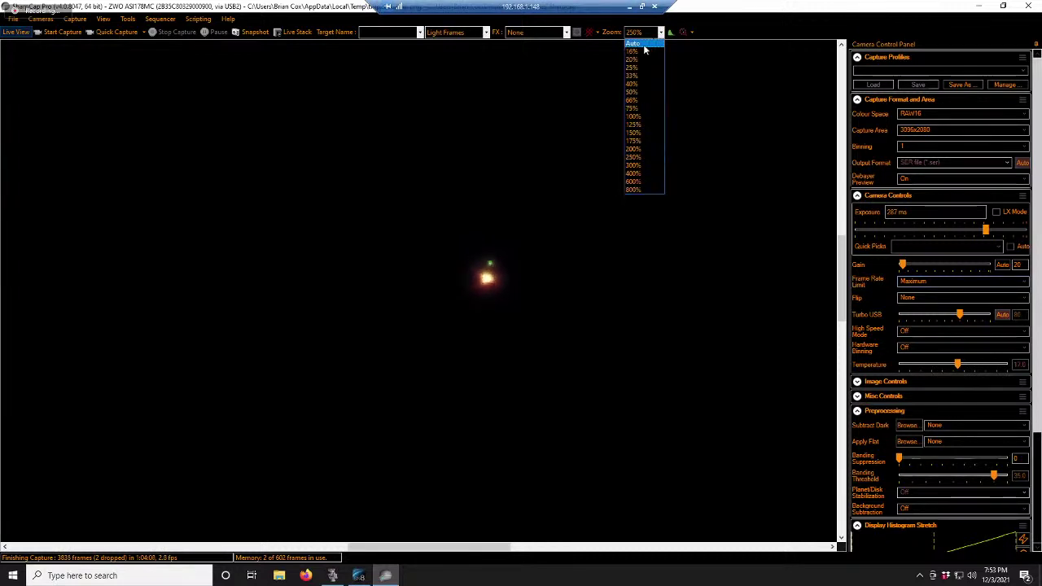
{"action": "left_click", "coordinate": [641, 44]}
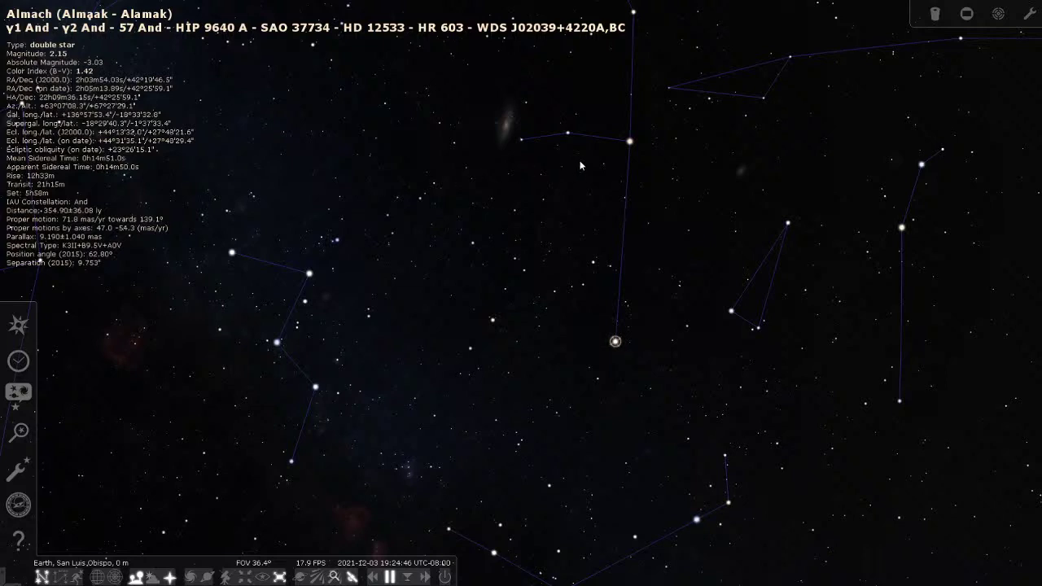
Examine the position of the double star Almach among the surrounding constellations in Stellarium, and inspect the star up close
{"action": "left_click_drag", "start_coordinate": [581, 165], "coordinate": [631, 237]}
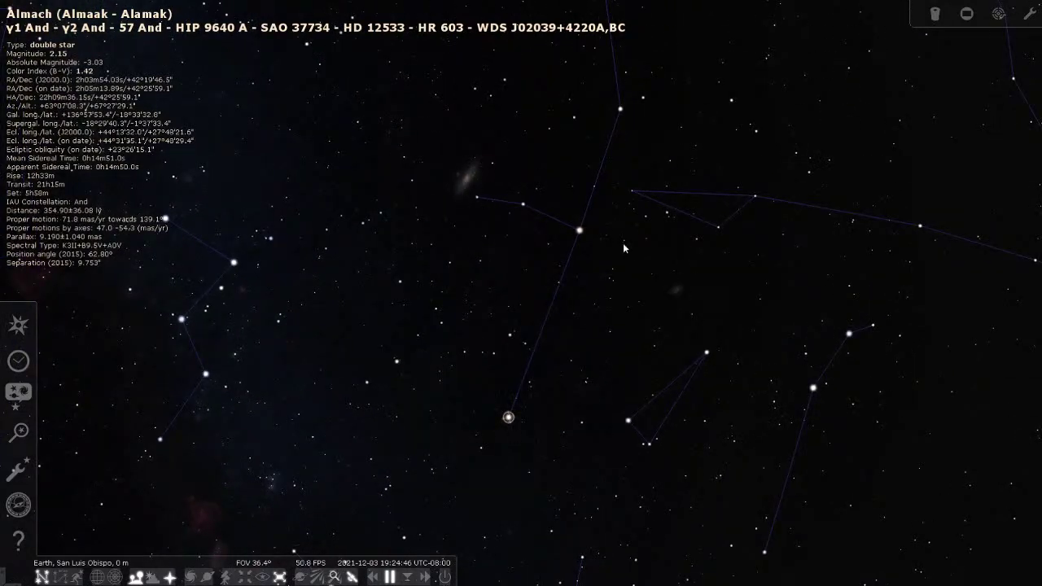
{"action": "scroll", "coordinate": [580, 231], "scroll_direction": "down", "scroll_amount": 5}
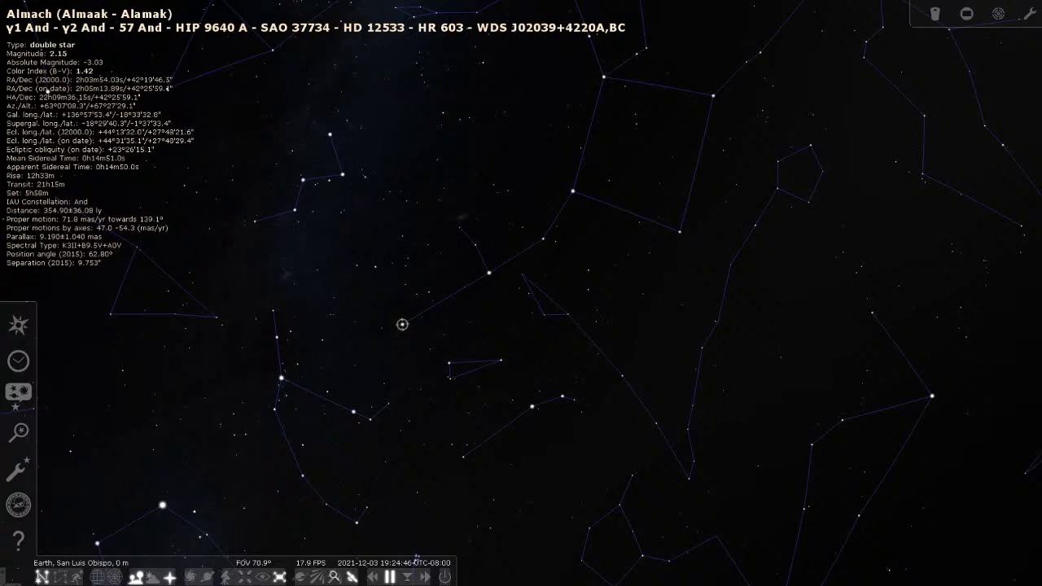
{"action": "left_click_drag", "start_coordinate": [413, 364], "coordinate": [544, 360]}
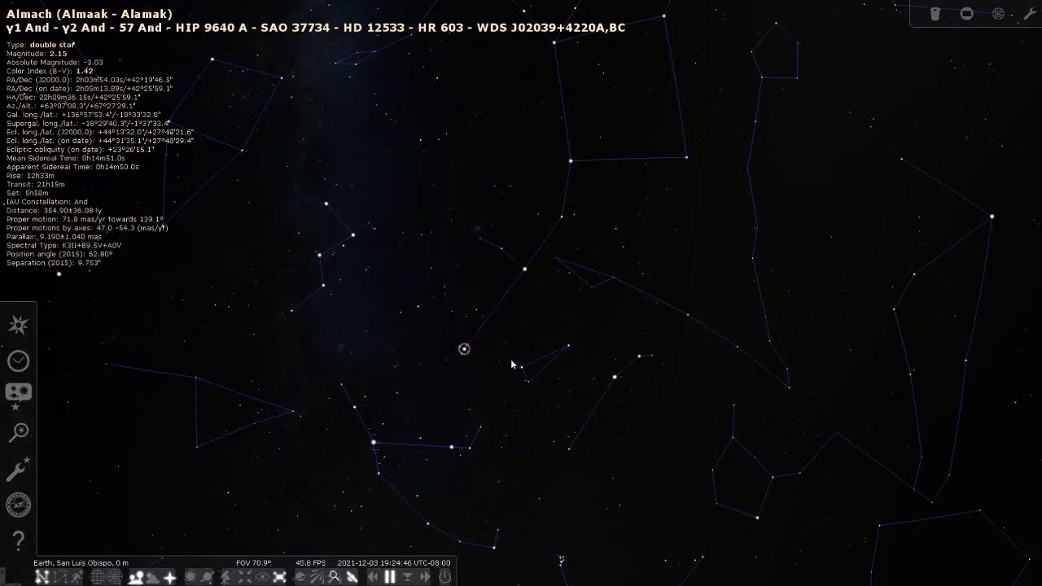
{"action": "scroll", "coordinate": [517, 359], "scroll_direction": "up", "scroll_amount": 5}
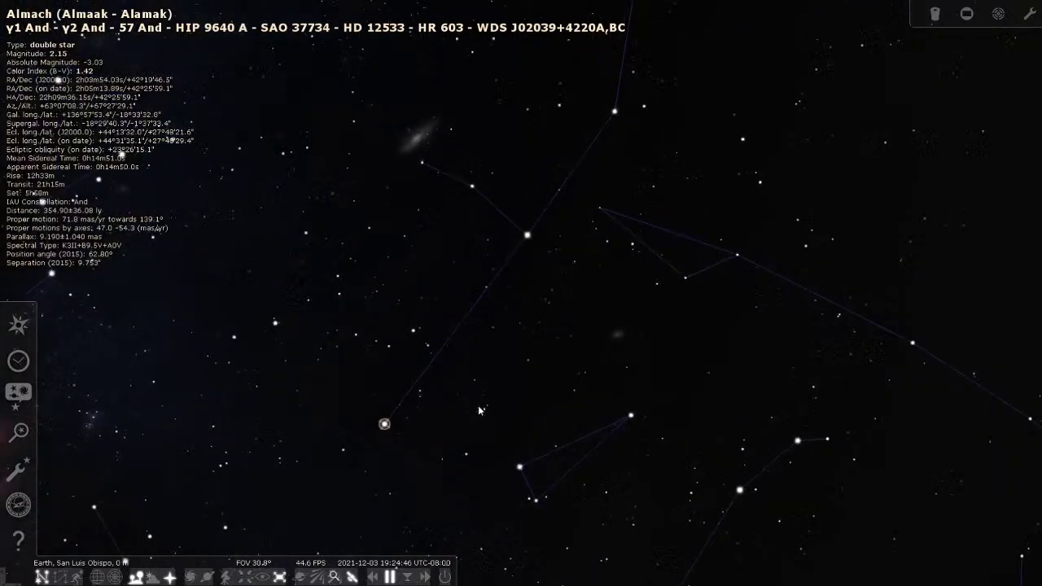
{"action": "left_click_drag", "start_coordinate": [501, 364], "coordinate": [487, 382]}
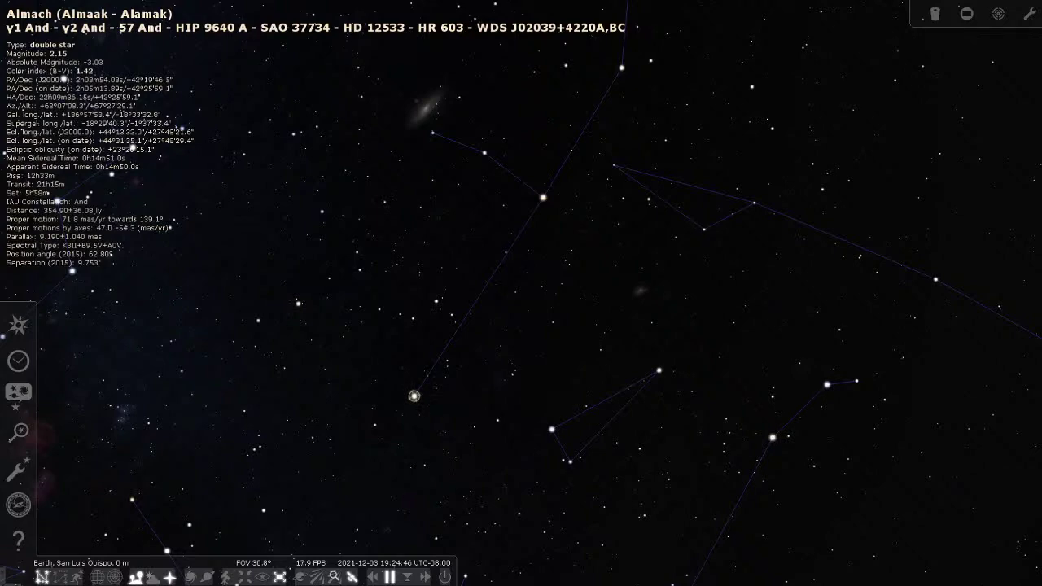
{"action": "left_click_drag", "start_coordinate": [485, 431], "coordinate": [602, 313]}
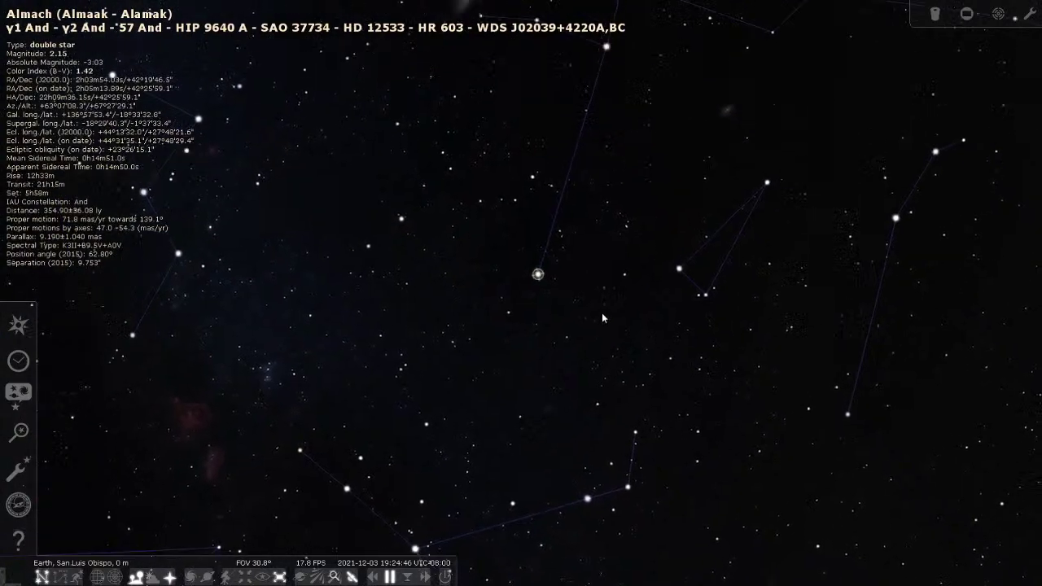
{"action": "key", "text": "slash"}
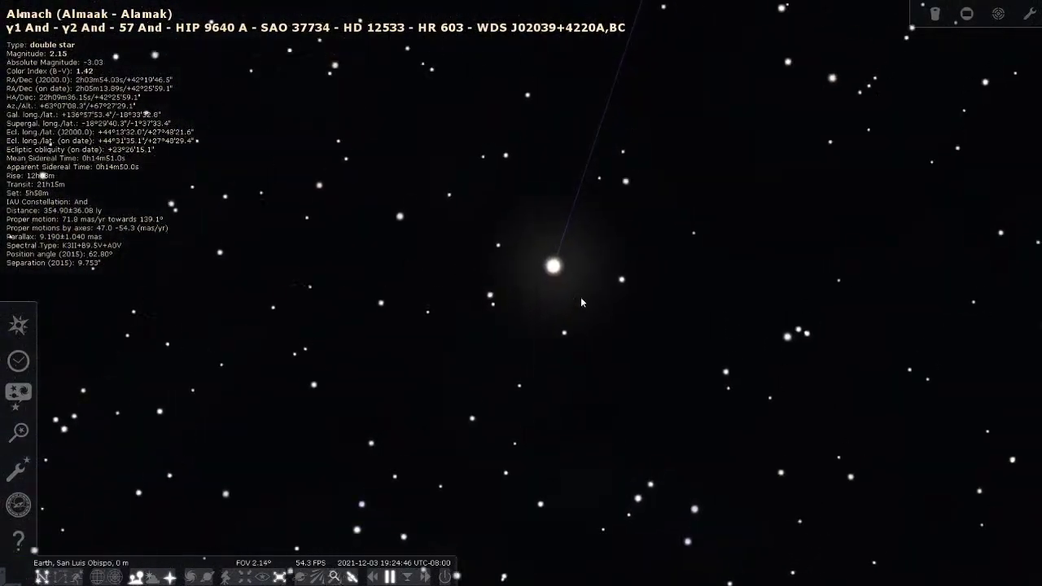
{"action": "left_click_drag", "start_coordinate": [580, 302], "coordinate": [720, 367]}
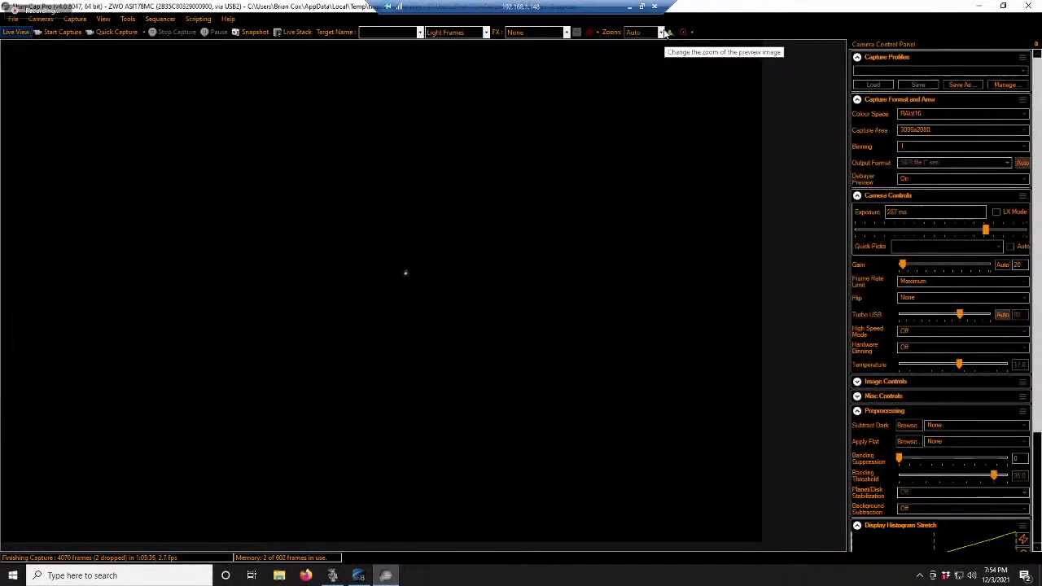
Switch back to SharpCap and set the live preview zoom to 50%
{"action": "left_click", "coordinate": [651, 31]}
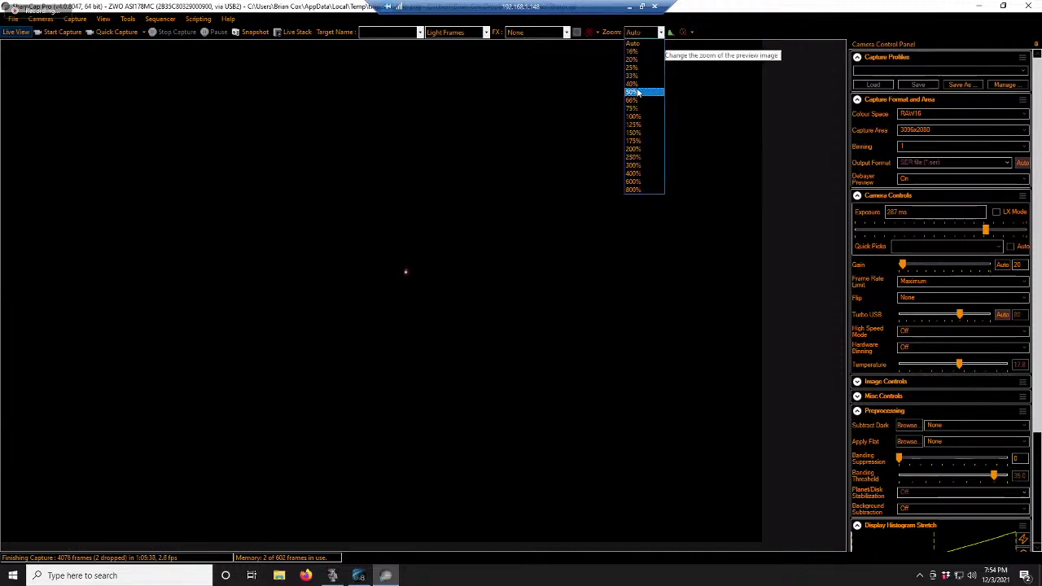
{"action": "left_click", "coordinate": [638, 95]}
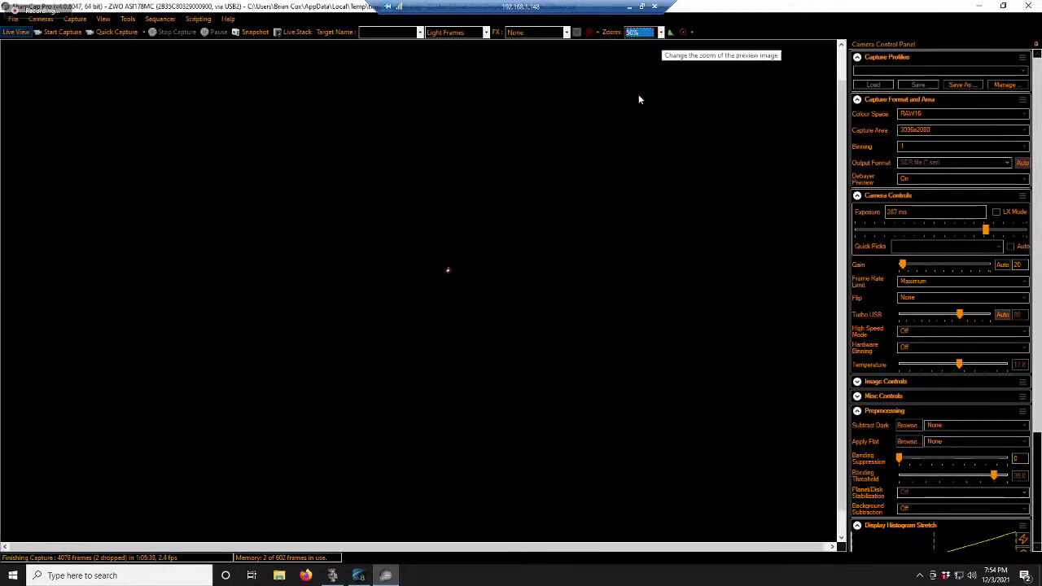
Enlarge the live preview through 175% and 250% to 600%, and centre the double star horizontally in view
{"action": "left_click", "coordinate": [660, 33]}
{"action": "left_click", "coordinate": [640, 140]}
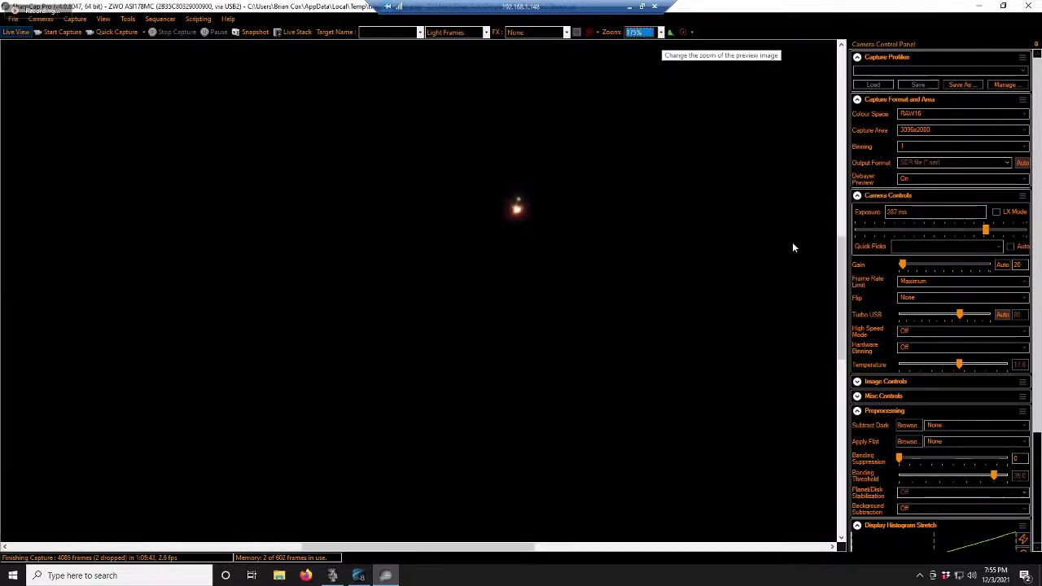
{"action": "left_click_drag", "start_coordinate": [845, 337], "coordinate": [844, 318]}
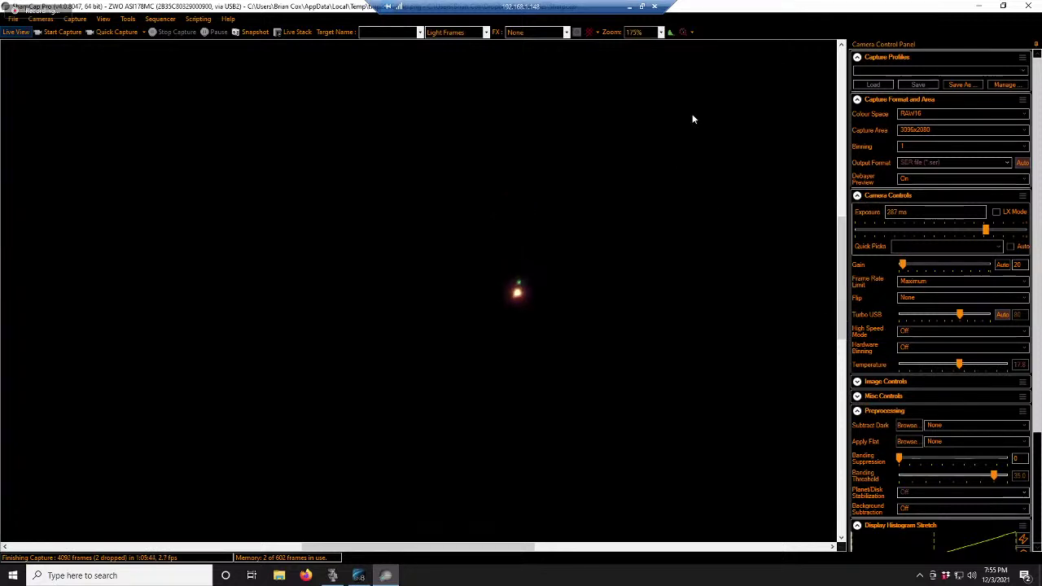
{"action": "left_click", "coordinate": [659, 33]}
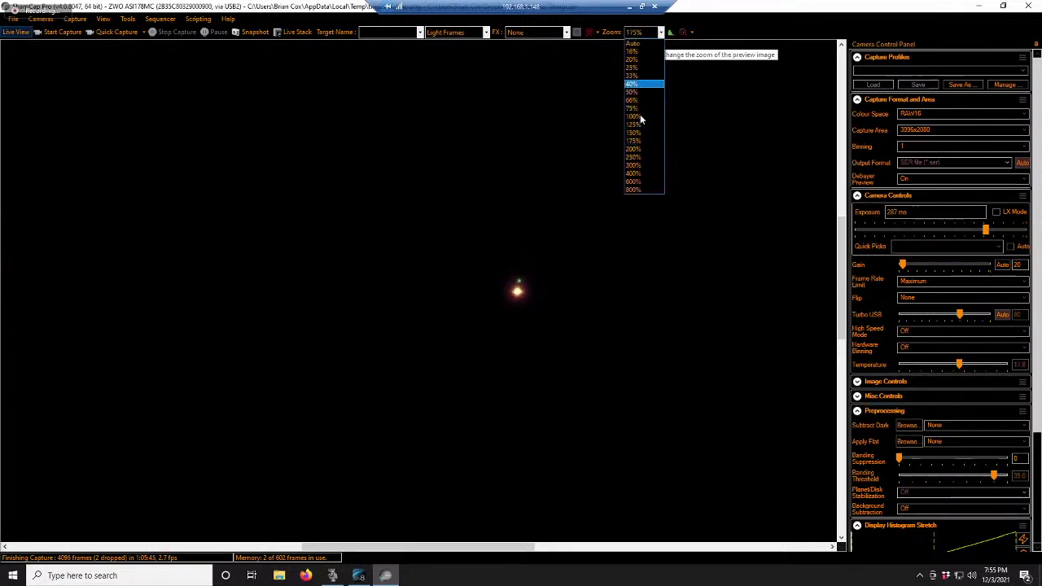
{"action": "left_click", "coordinate": [638, 159]}
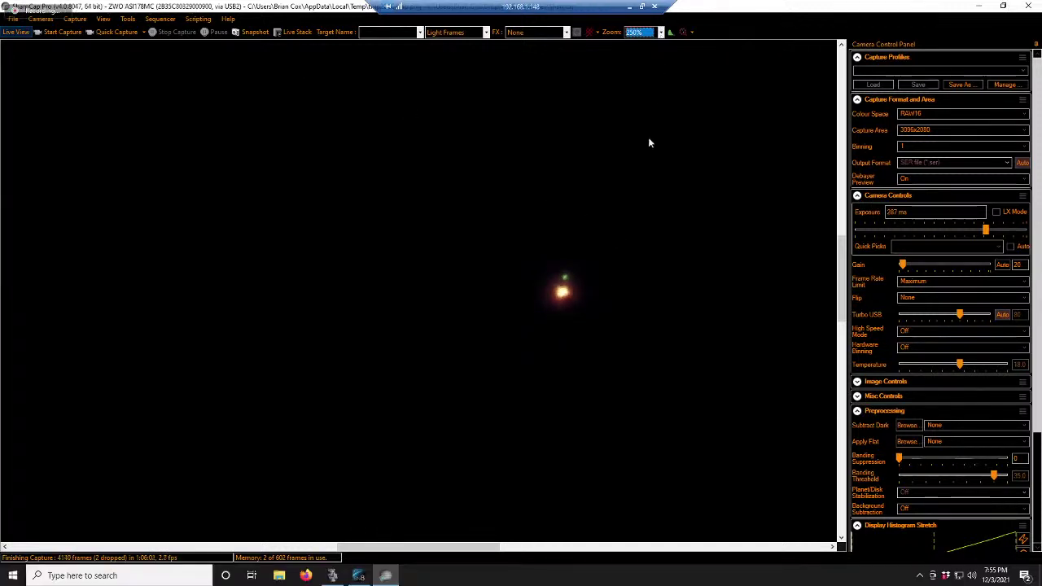
{"action": "left_click", "coordinate": [660, 32]}
{"action": "left_click", "coordinate": [642, 182]}
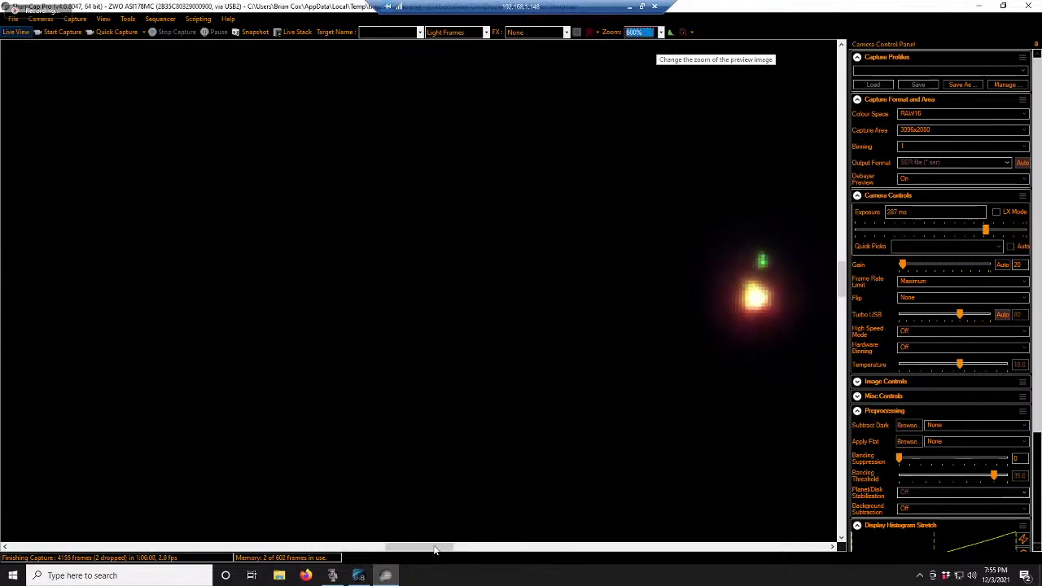
{"action": "left_click_drag", "start_coordinate": [437, 546], "coordinate": [471, 543]}
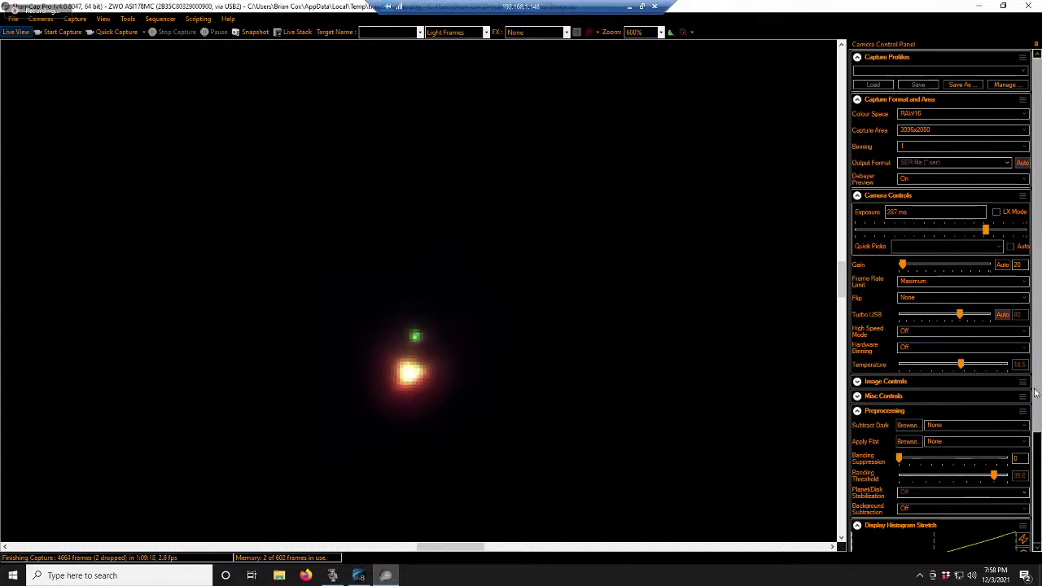
Start live stacking the double star, centre it vertically in the preview, and reduce the stacked image's histogram stretch
{"action": "scroll", "coordinate": [1037, 390], "scroll_direction": "down", "scroll_amount": 2}
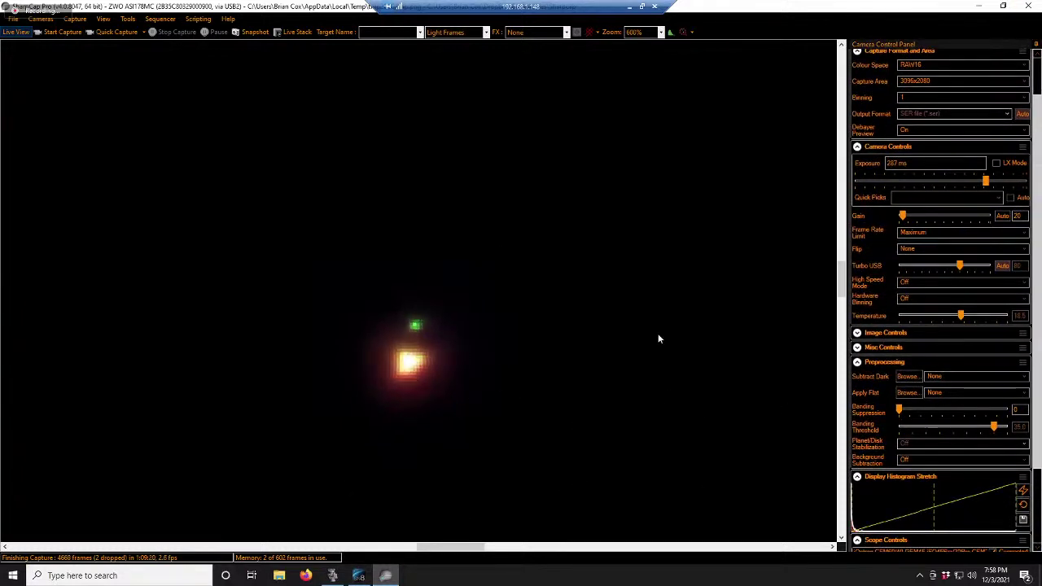
{"action": "left_click", "coordinate": [296, 33]}
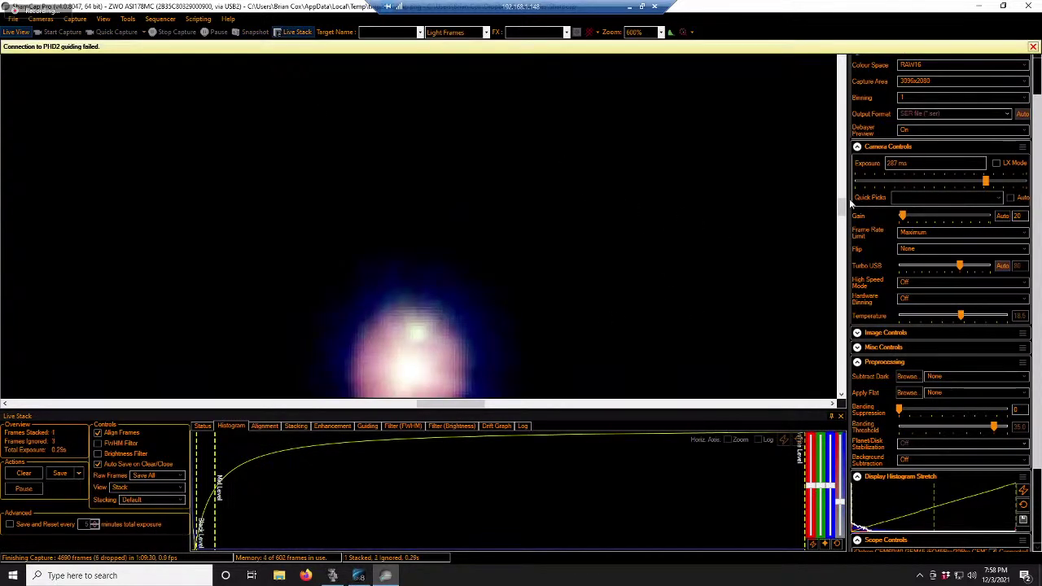
{"action": "mouse_move", "coordinate": [842, 205]}
{"action": "left_mouse_down"}
{"action": "mouse_move", "coordinate": [846, 218]}
{"action": "mouse_move", "coordinate": [843, 204]}
{"action": "left_mouse_up"}
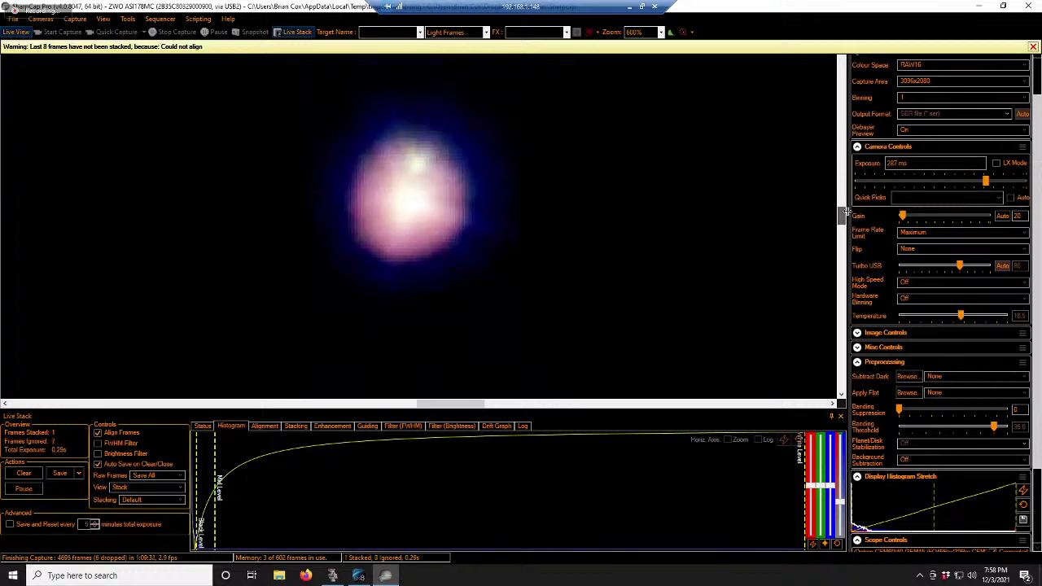
{"action": "left_click", "coordinate": [797, 441]}
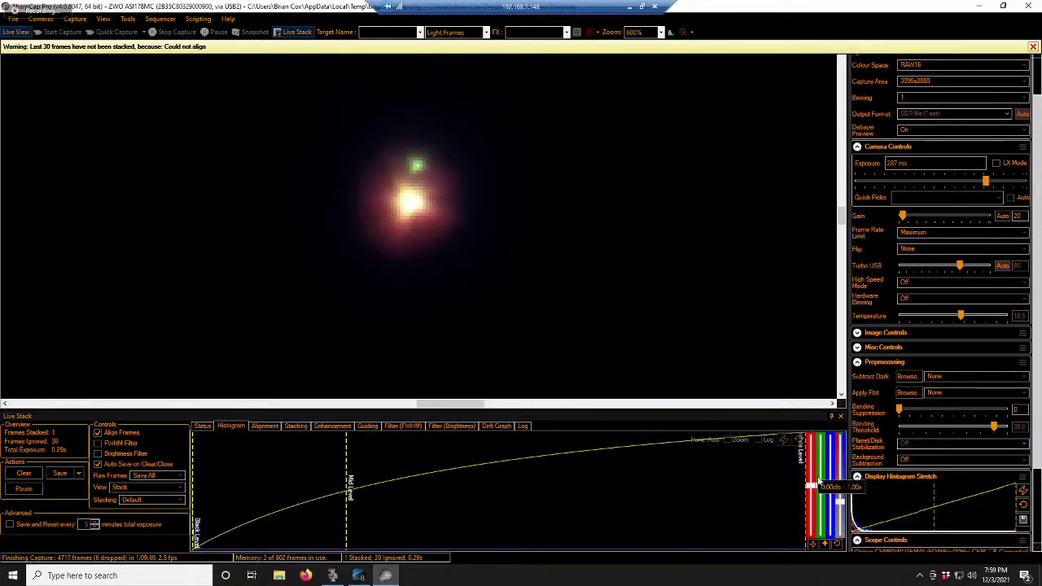
{"action": "mouse_move", "coordinate": [812, 486]}
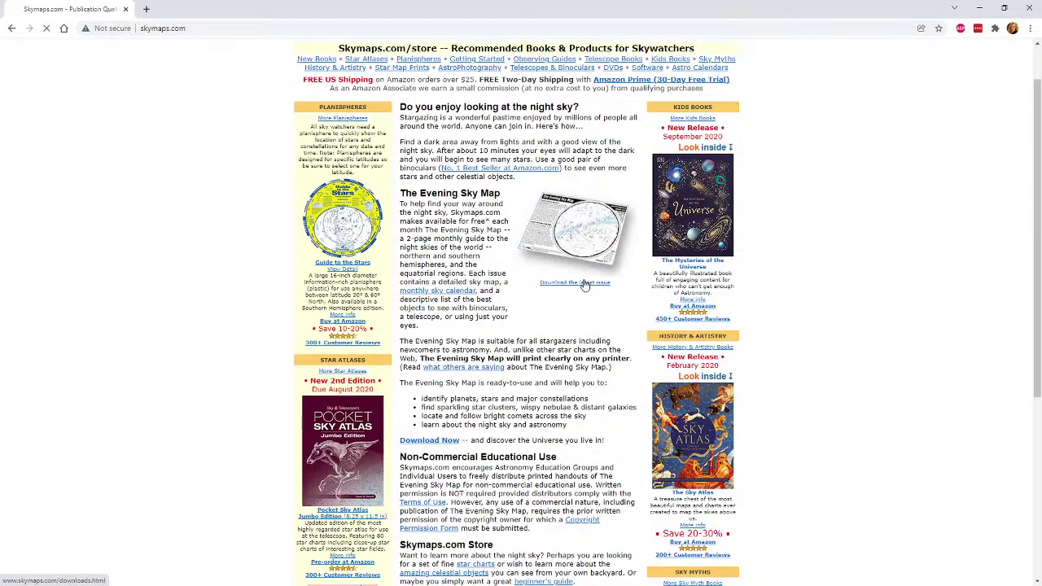
Download the December 2021 Northern Edition PDF of The Evening Sky Map from Skymaps.com and open it
{"action": "left_click", "coordinate": [584, 283]}
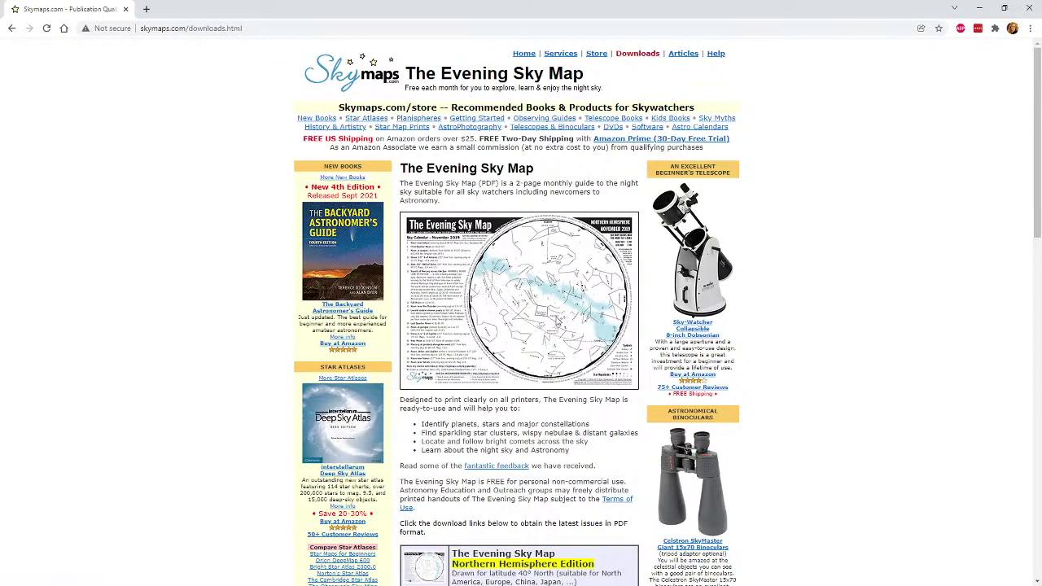
{"action": "scroll", "coordinate": [558, 334], "scroll_direction": "down", "scroll_amount": 2}
{"action": "left_click", "coordinate": [454, 464]}
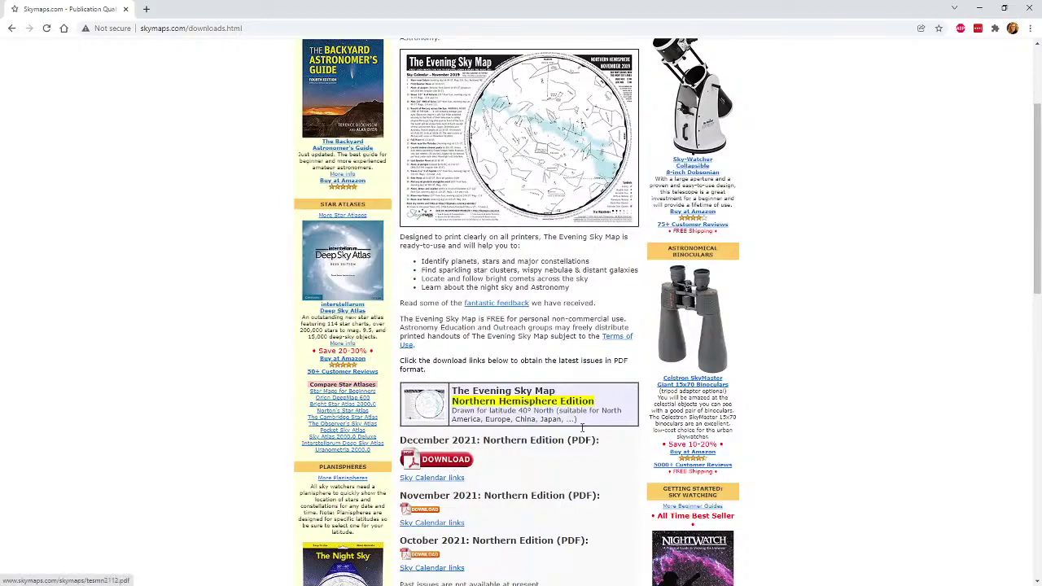
{"action": "left_click", "coordinate": [48, 570]}
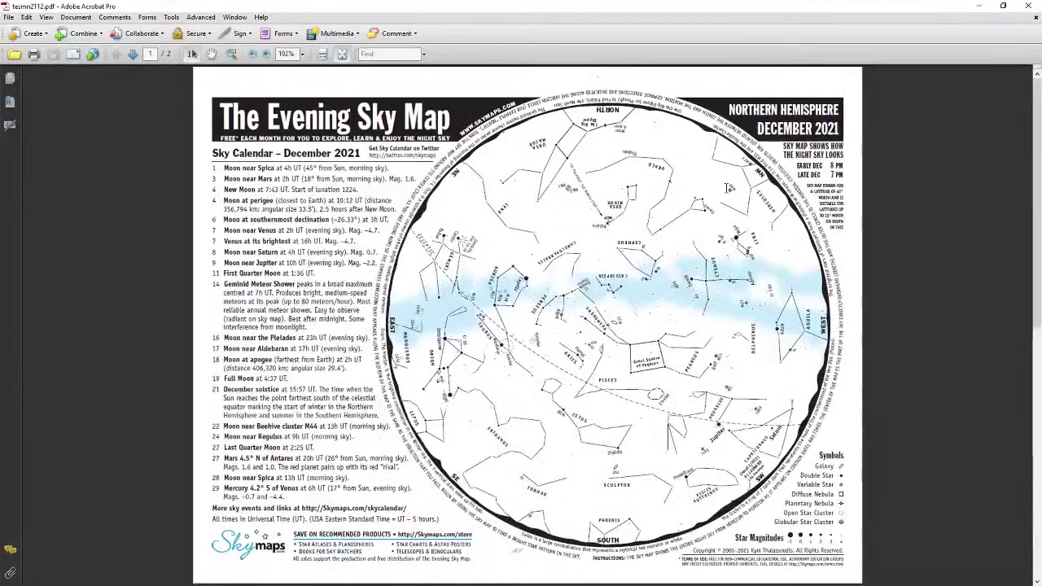
Examine the sky map PDF's second page, from telescopic objects to naked-eye objects, and return to the Skymaps downloads page
{"action": "scroll", "coordinate": [727, 189], "scroll_direction": "down", "scroll_amount": 2}
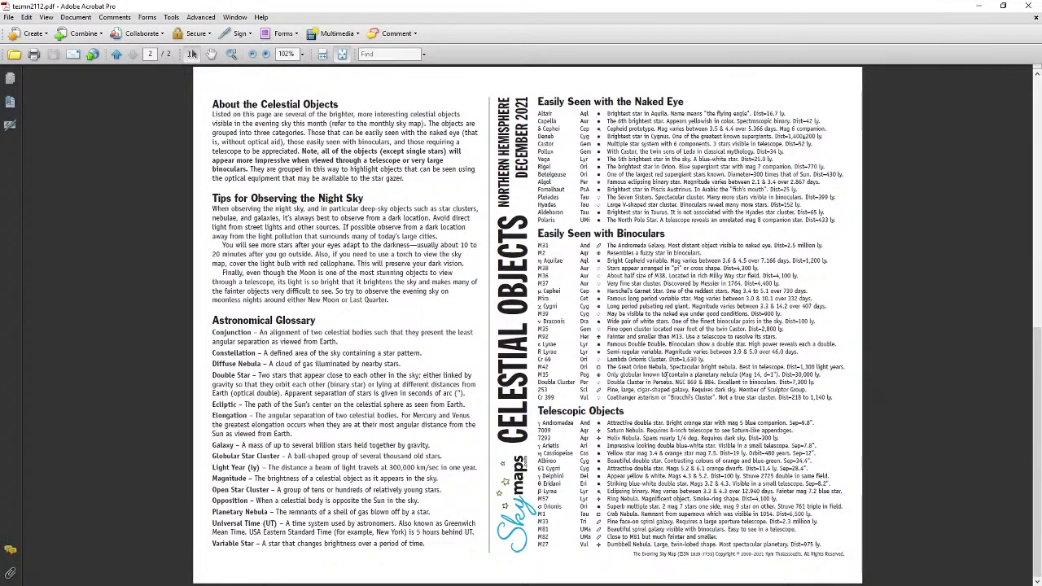
{"action": "scroll", "coordinate": [701, 452], "scroll_direction": "up", "scroll_amount": 2}
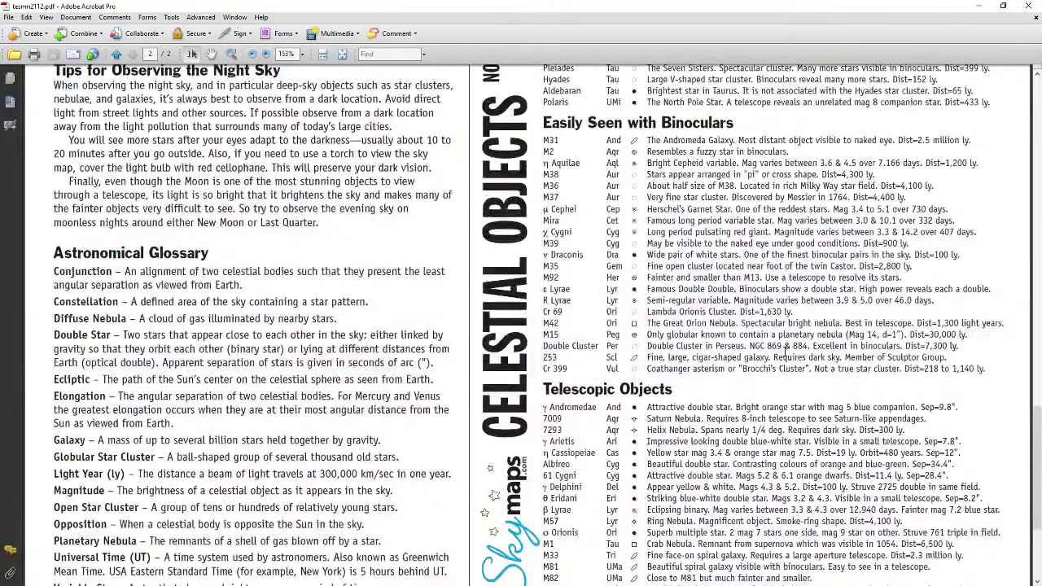
{"action": "scroll", "coordinate": [785, 351], "scroll_direction": "up", "scroll_amount": 1}
{"action": "scroll", "coordinate": [786, 351], "scroll_direction": "up", "scroll_amount": 4}
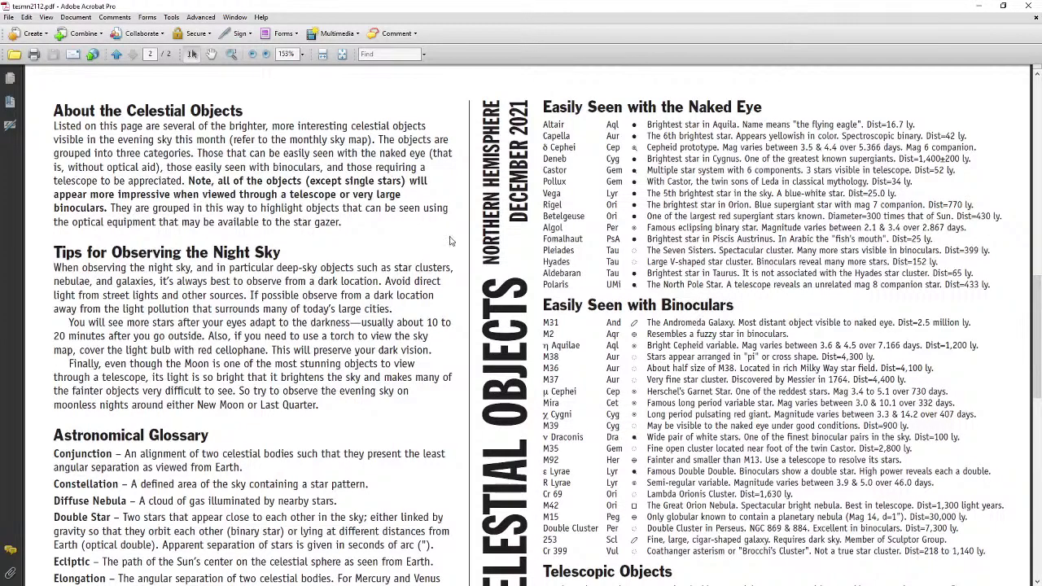
{"action": "left_click", "coordinate": [1024, 6]}
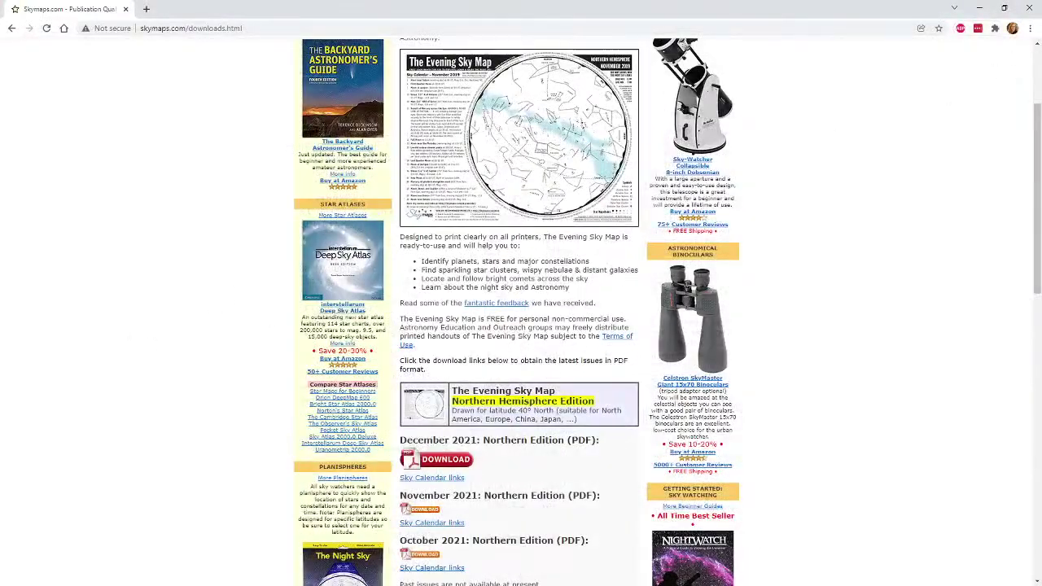